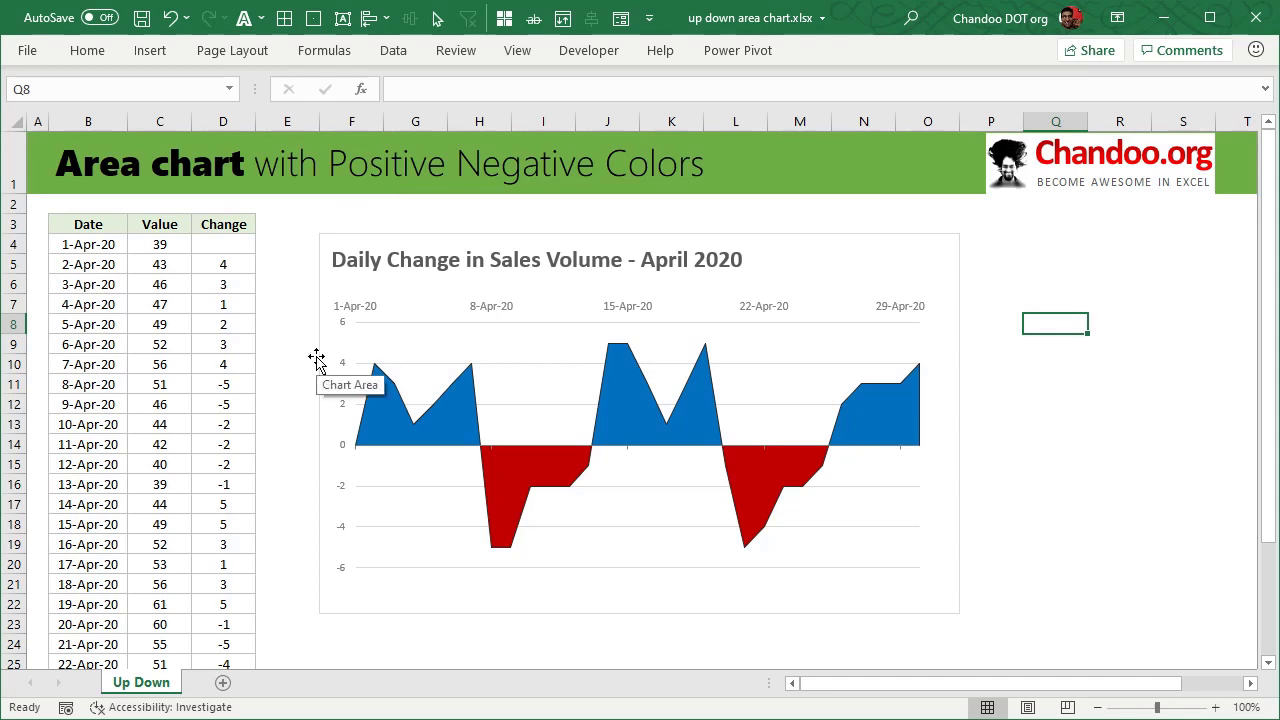
# Inspect the sales values and the change formula in D5 without editing it.
pyautogui.click(100, 250)
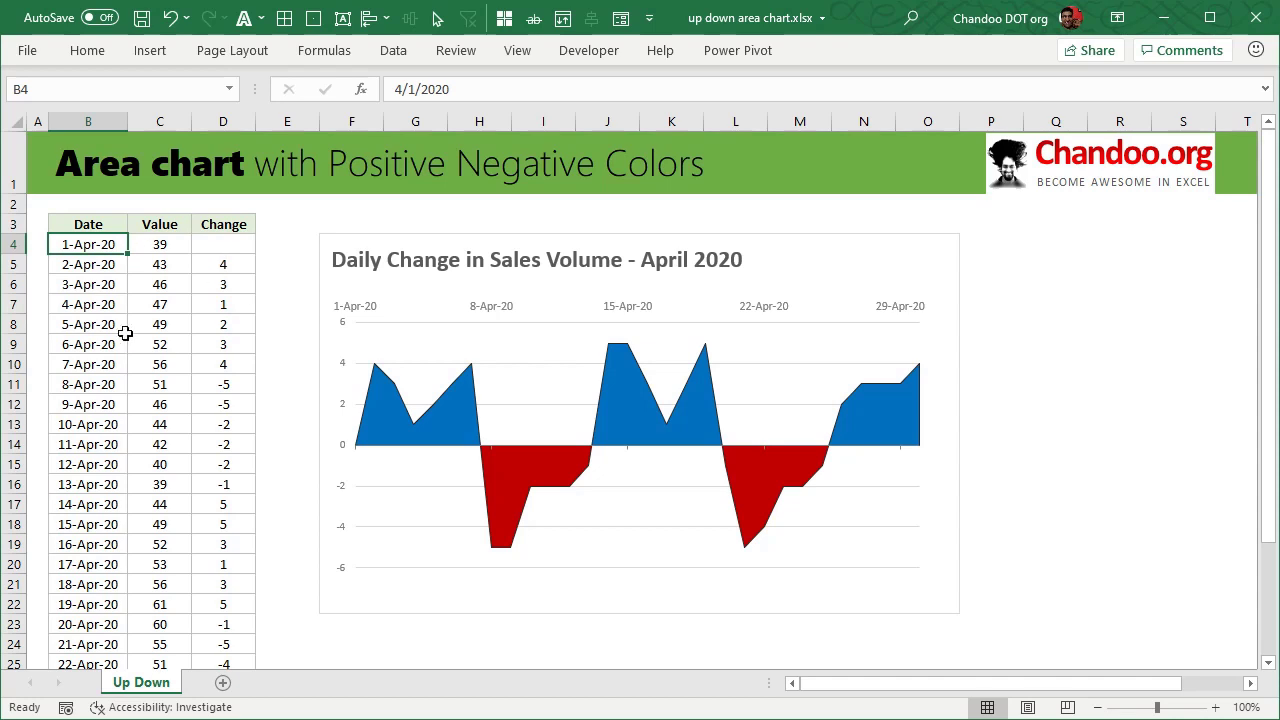
pyautogui.click(222, 264)
pyautogui.scroll(-4, 224, 365)
pyautogui.scroll(4, 227, 364)
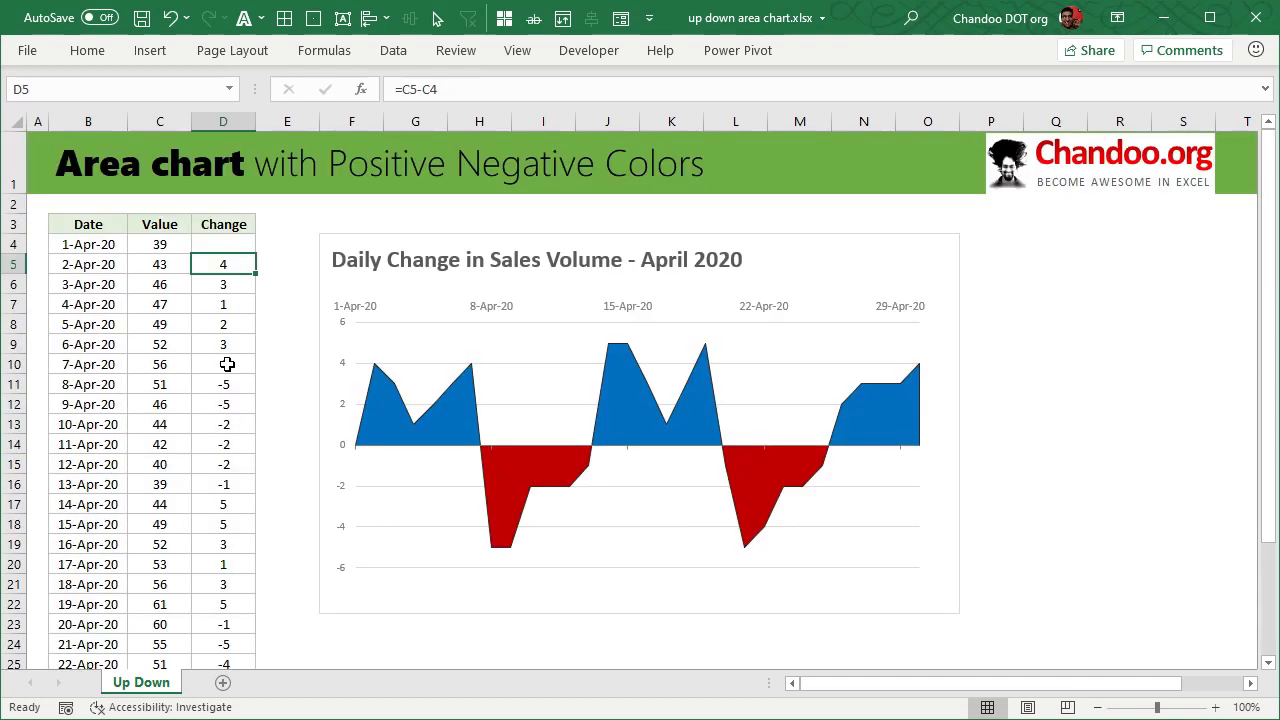
pyautogui.click(175, 248)
pyautogui.click(177, 282)
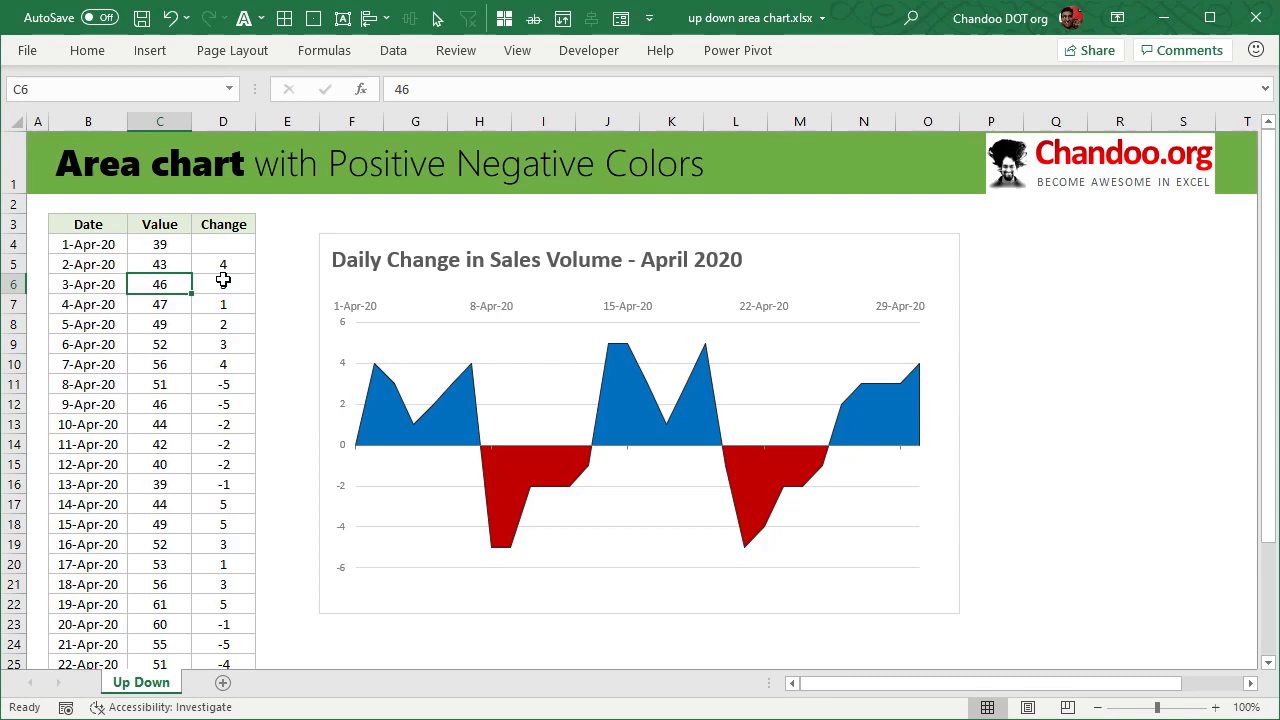
pyautogui.click(224, 263)
pyautogui.doubleClick(228, 258)
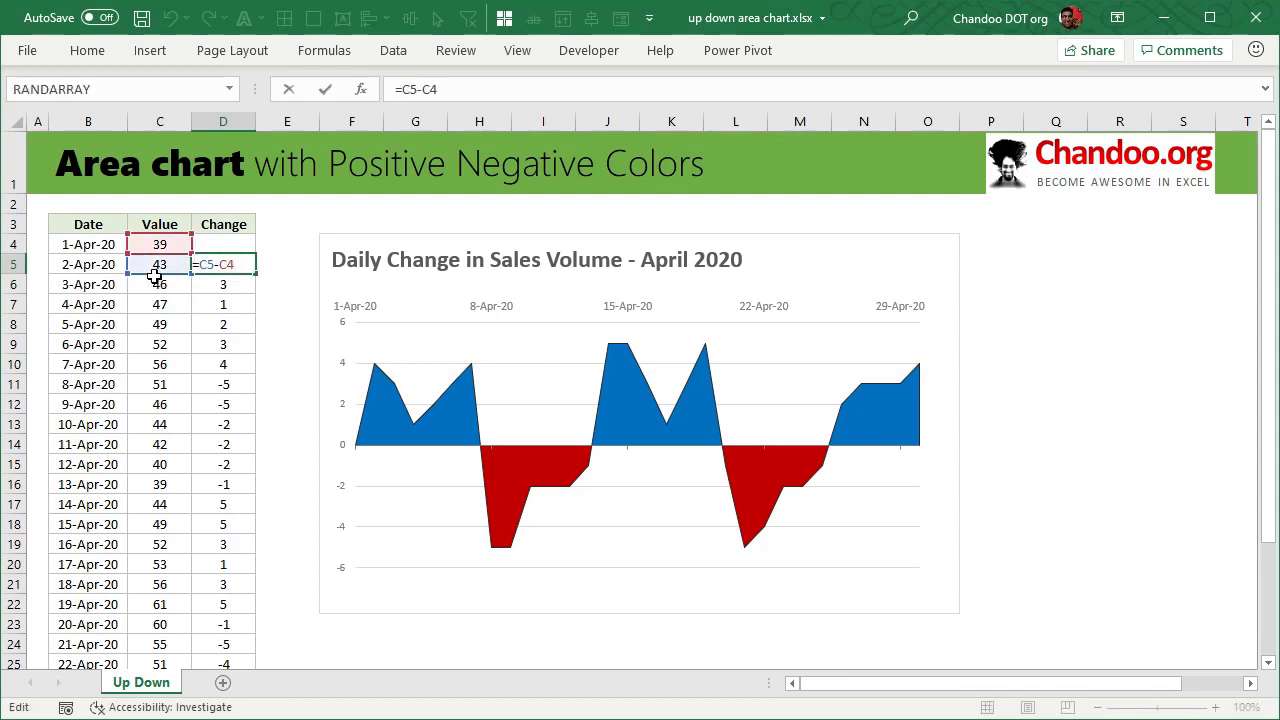
pyautogui.press('Escape')
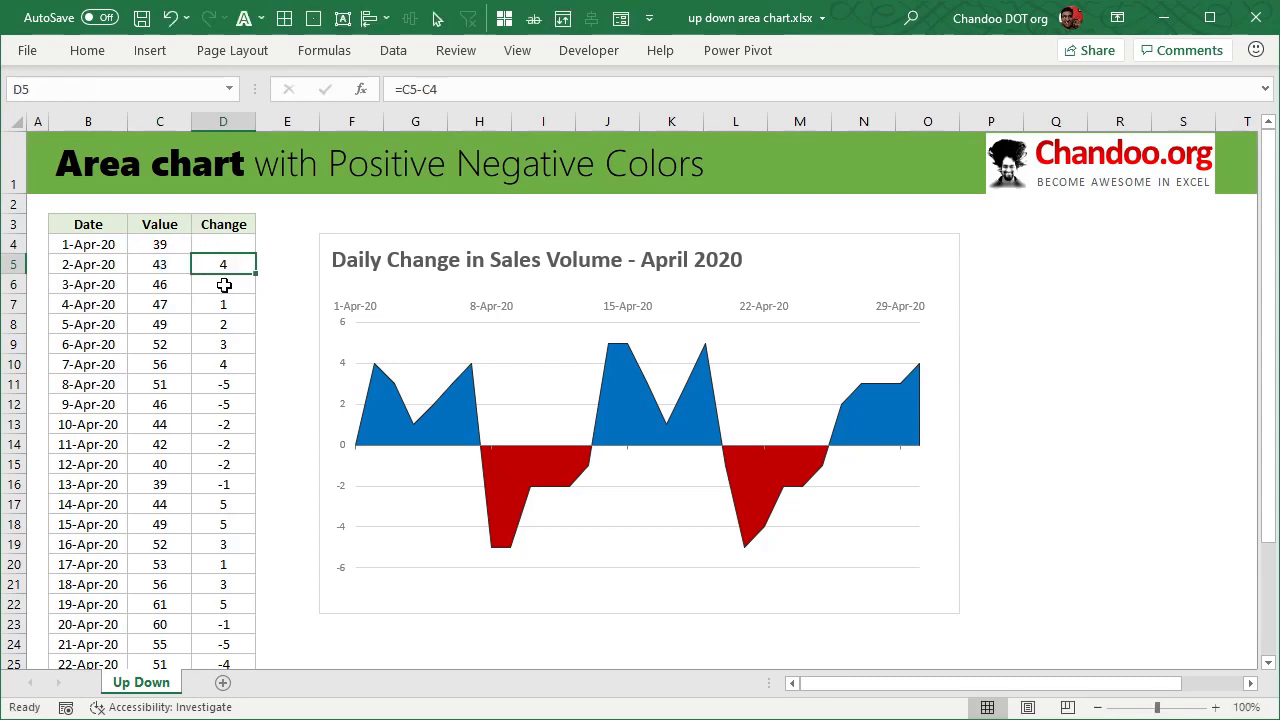
pyautogui.scroll(-9, 218, 360)
pyautogui.scroll(9, 297, 397)
# Select the Change column D3:D33 and pin the ribbon open.
pyautogui.click(235, 226)
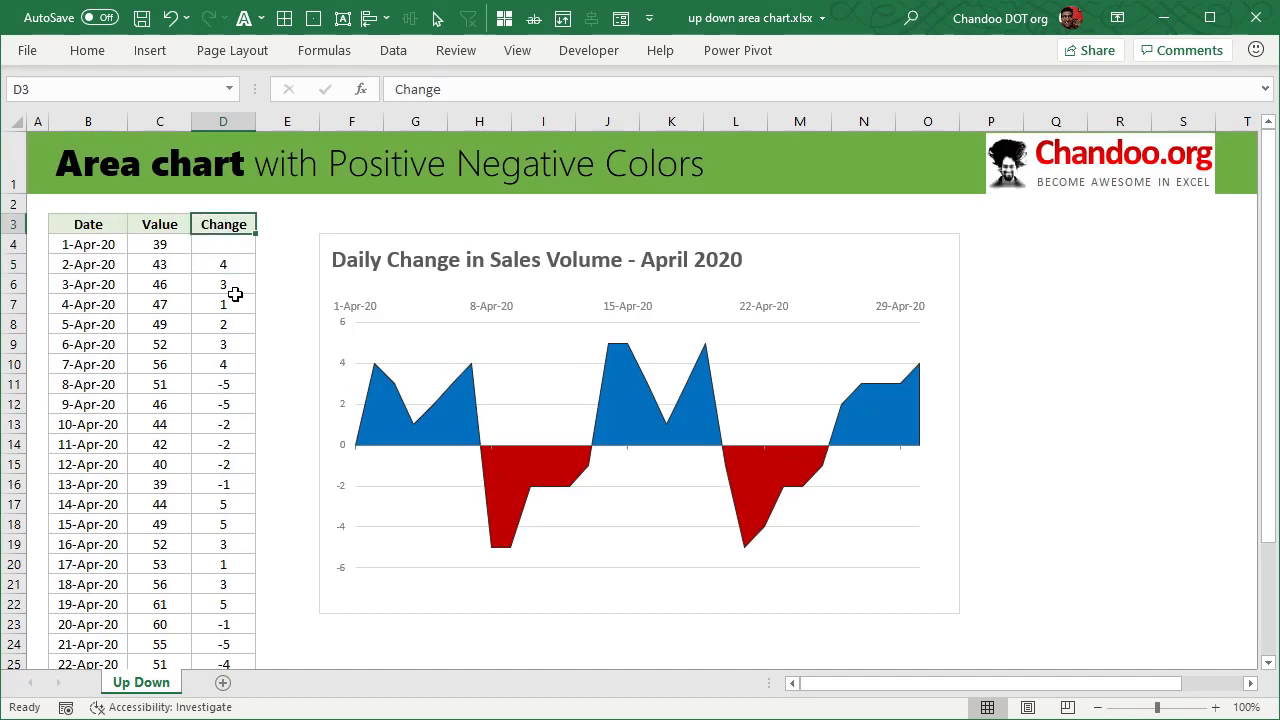
pyautogui.scroll(-5, 234, 293)
pyautogui.keyDown('shift'); pyautogui.click(246, 484); pyautogui.keyUp('shift')
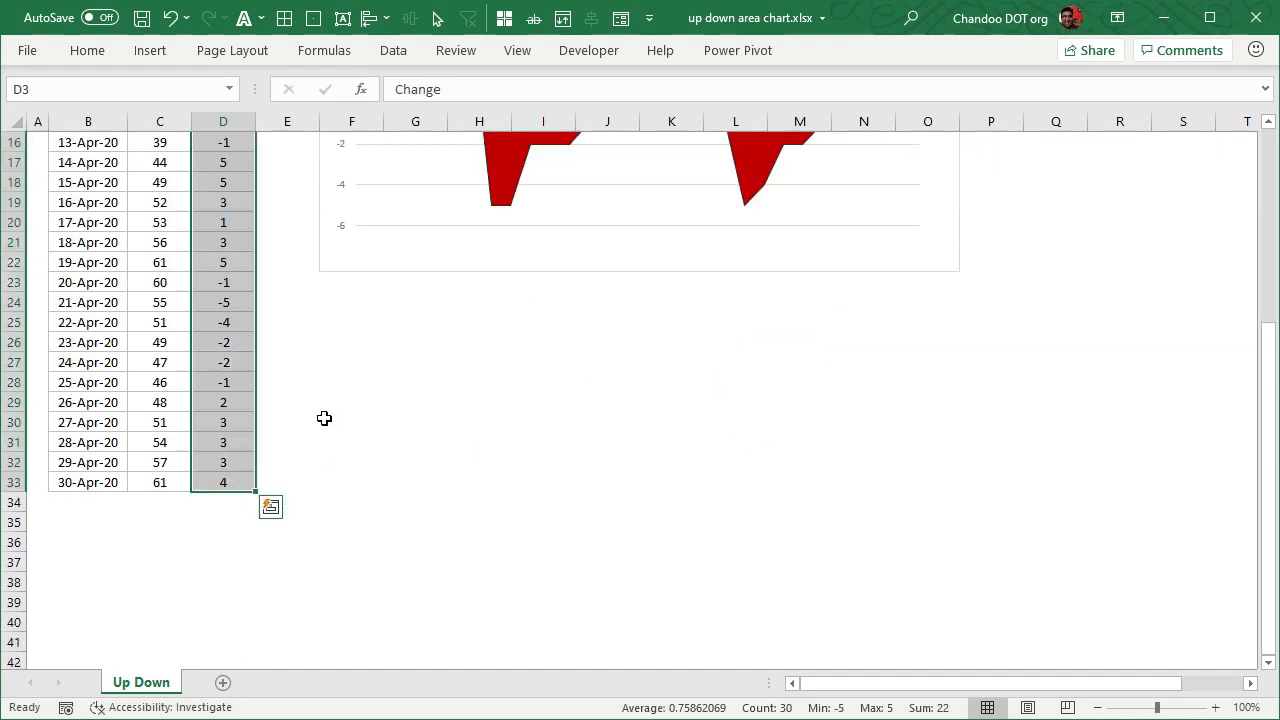
pyautogui.click(148, 52)
pyautogui.doubleClick(98, 54)
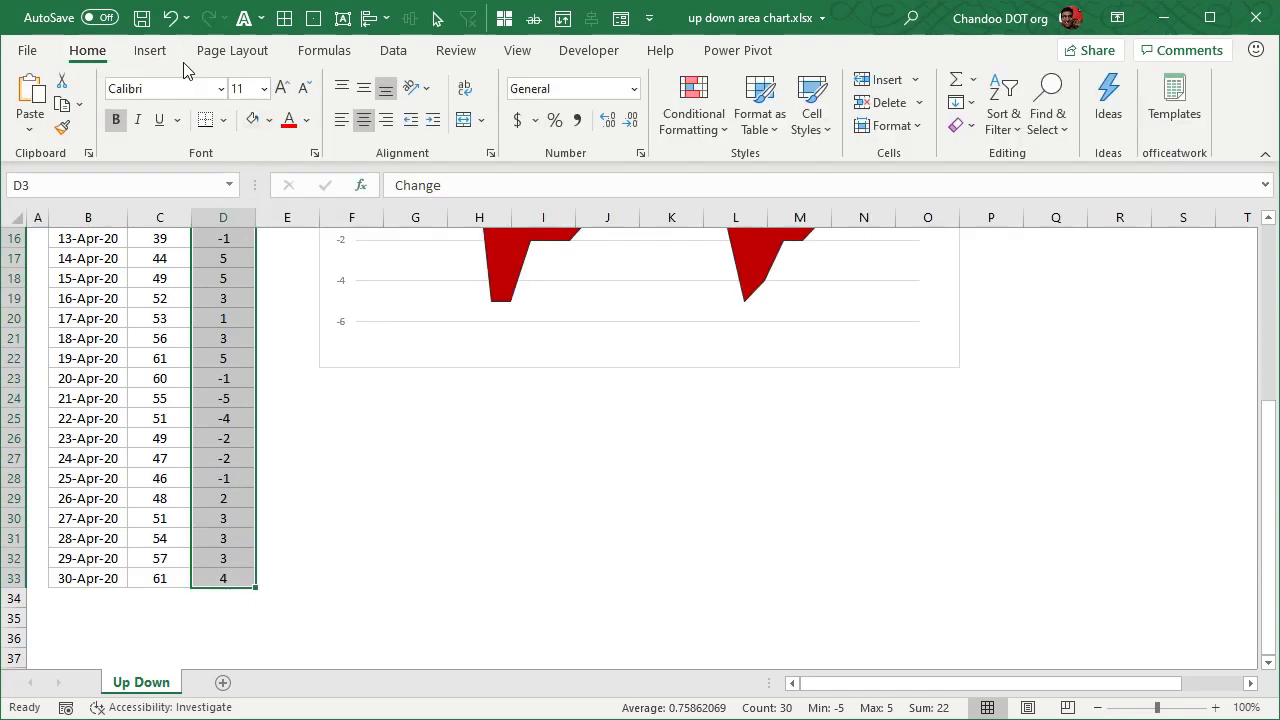
# Insert a 2-D area chart of the selected Change data.
pyautogui.click(150, 52)
pyautogui.click(548, 104)
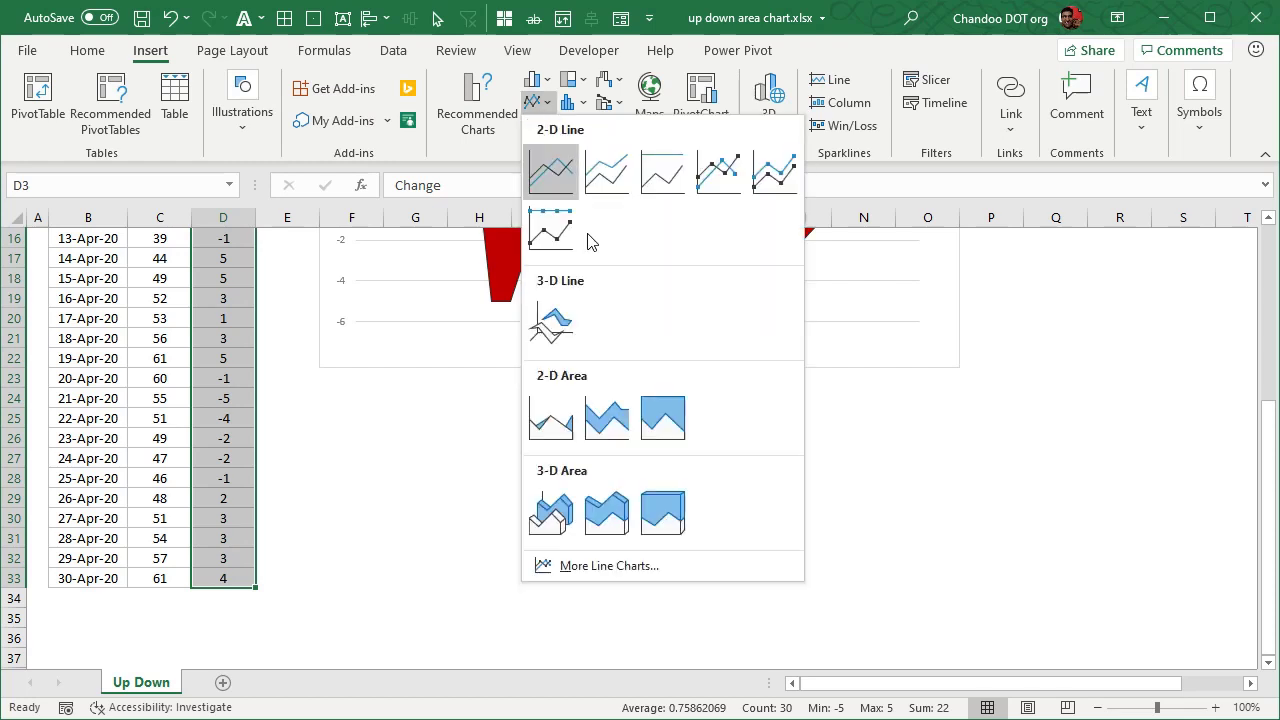
pyautogui.click(555, 428)
pyautogui.scroll(2, 1045, 518)
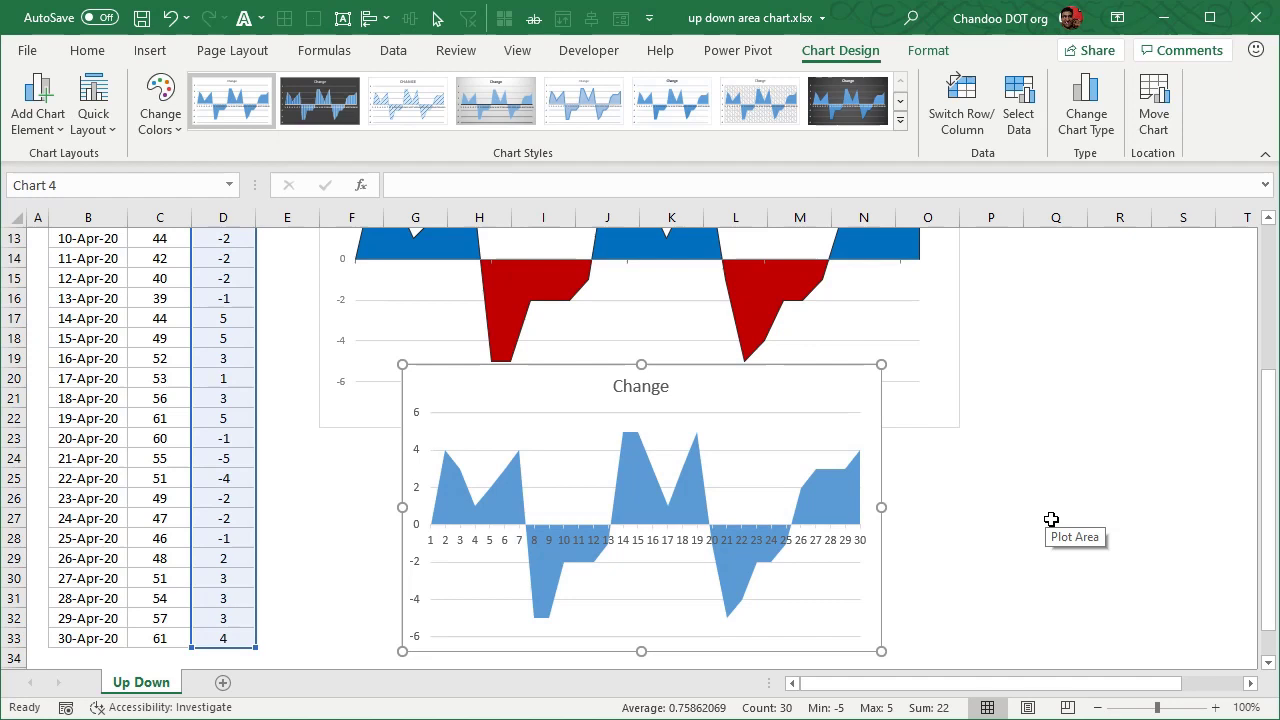
pyautogui.scroll(-2, 1045, 517)
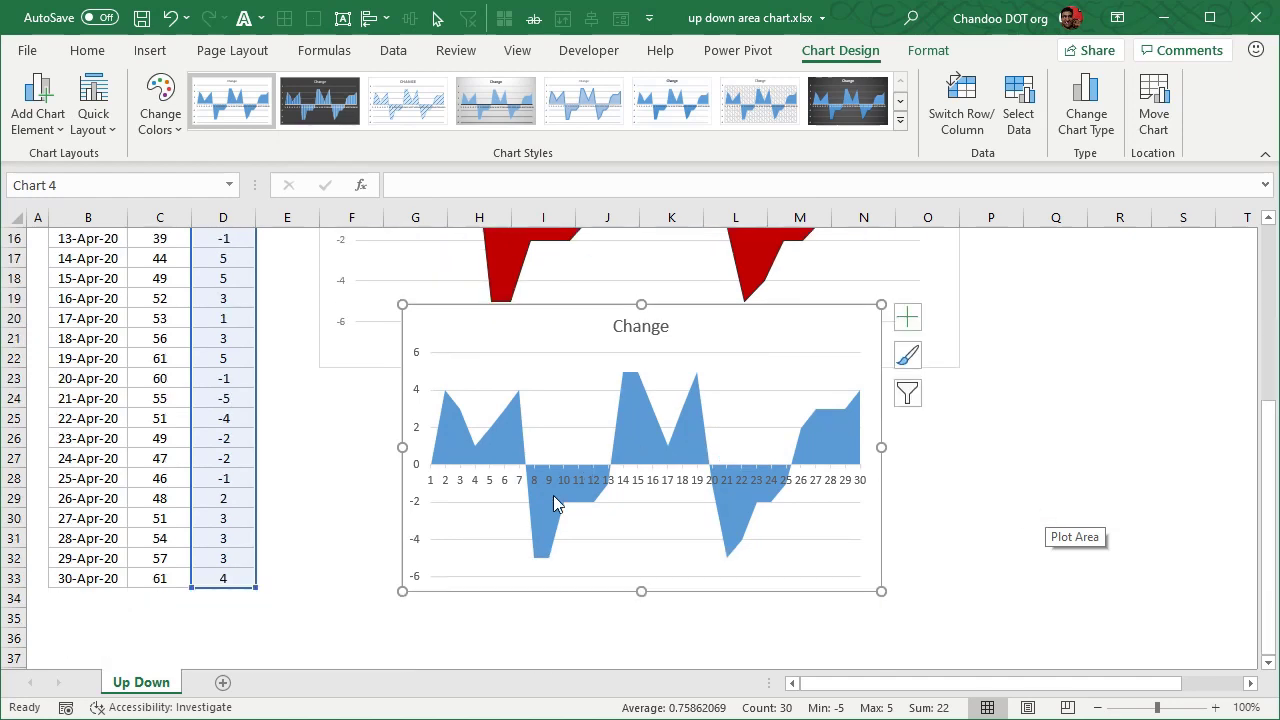
# Fill the chart's Change series with orange.
pyautogui.click(520, 450)
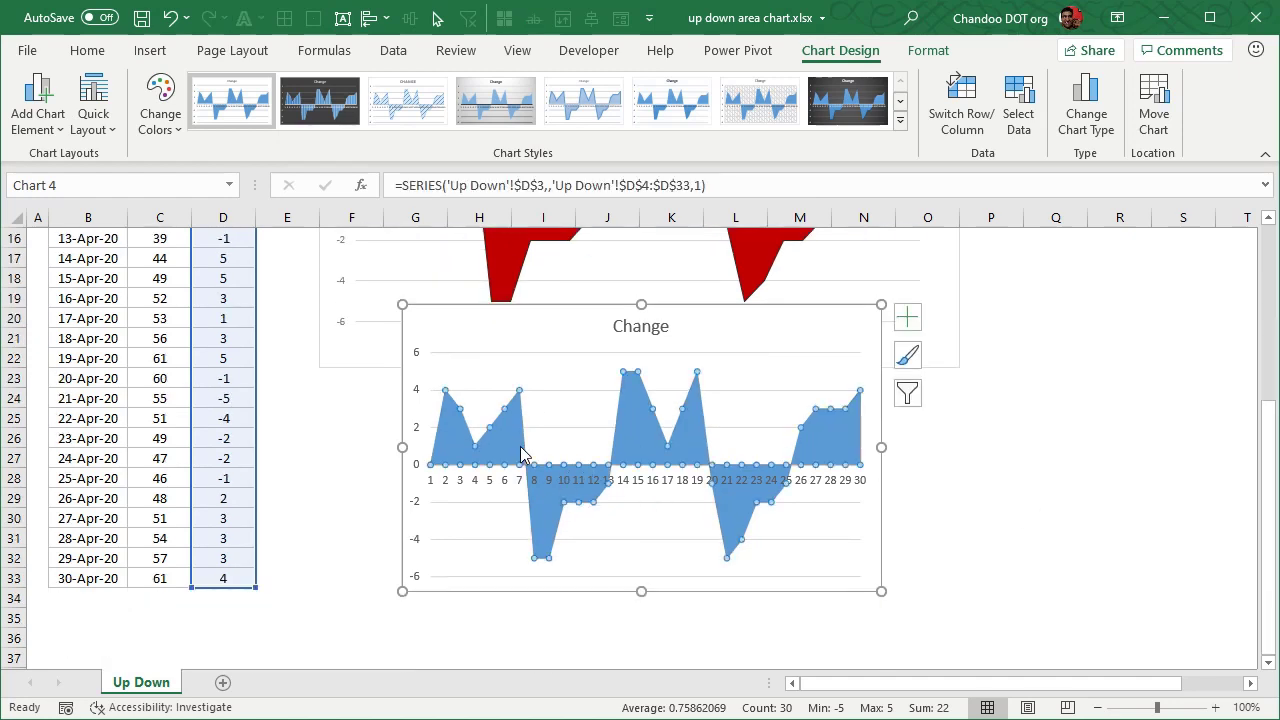
pyautogui.click(926, 50)
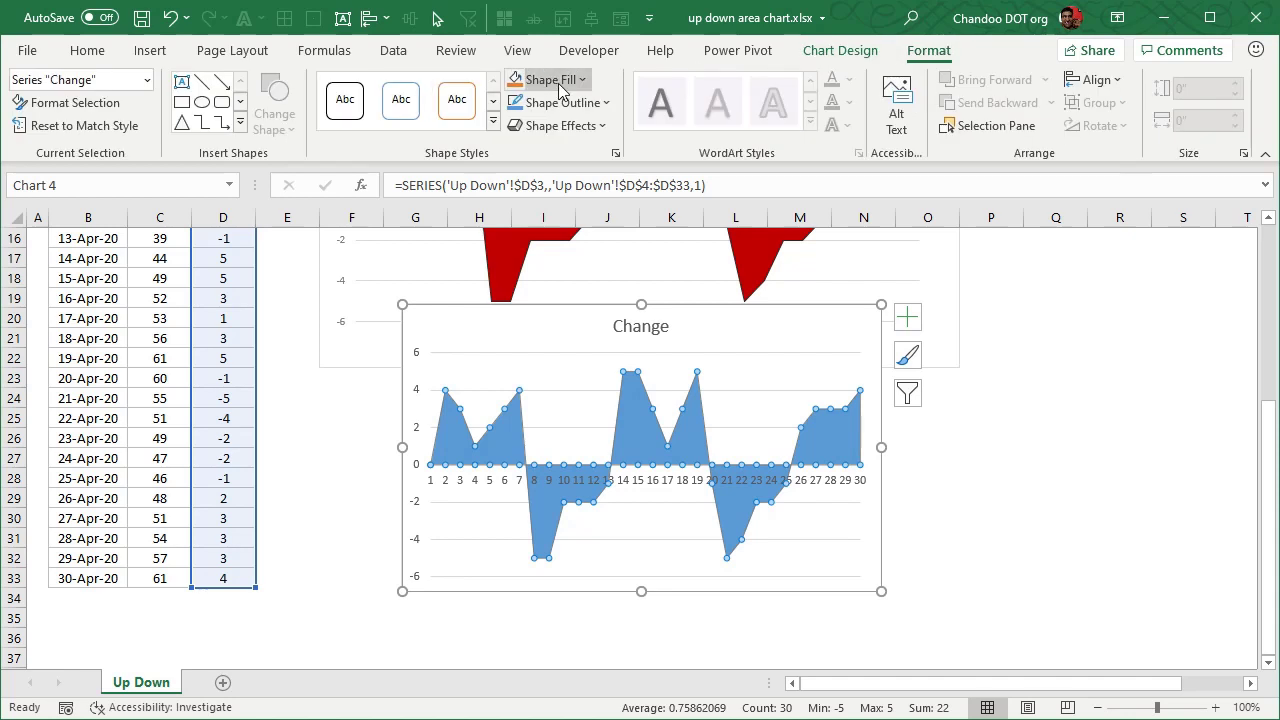
pyautogui.click(527, 84)
pyautogui.click(599, 161)
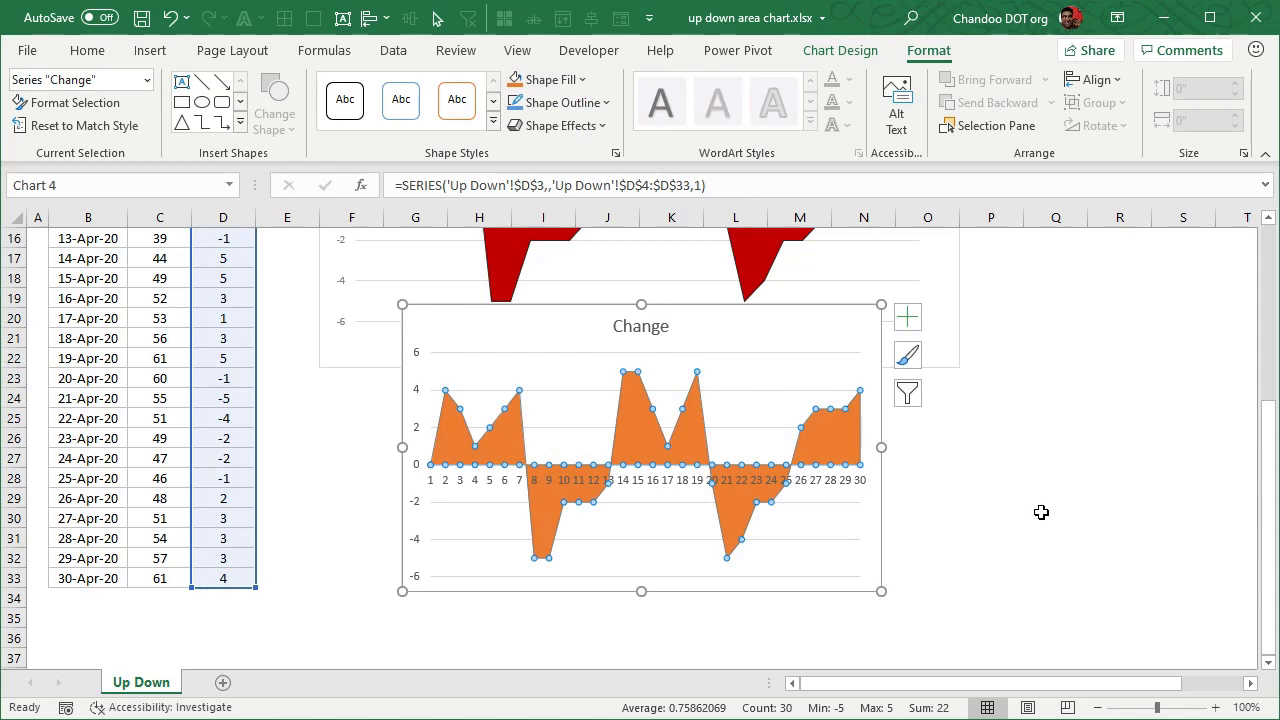
pyautogui.scroll(2, 1041, 512)
pyautogui.scroll(-3, 1041, 512)
pyautogui.scroll(2, 1039, 512)
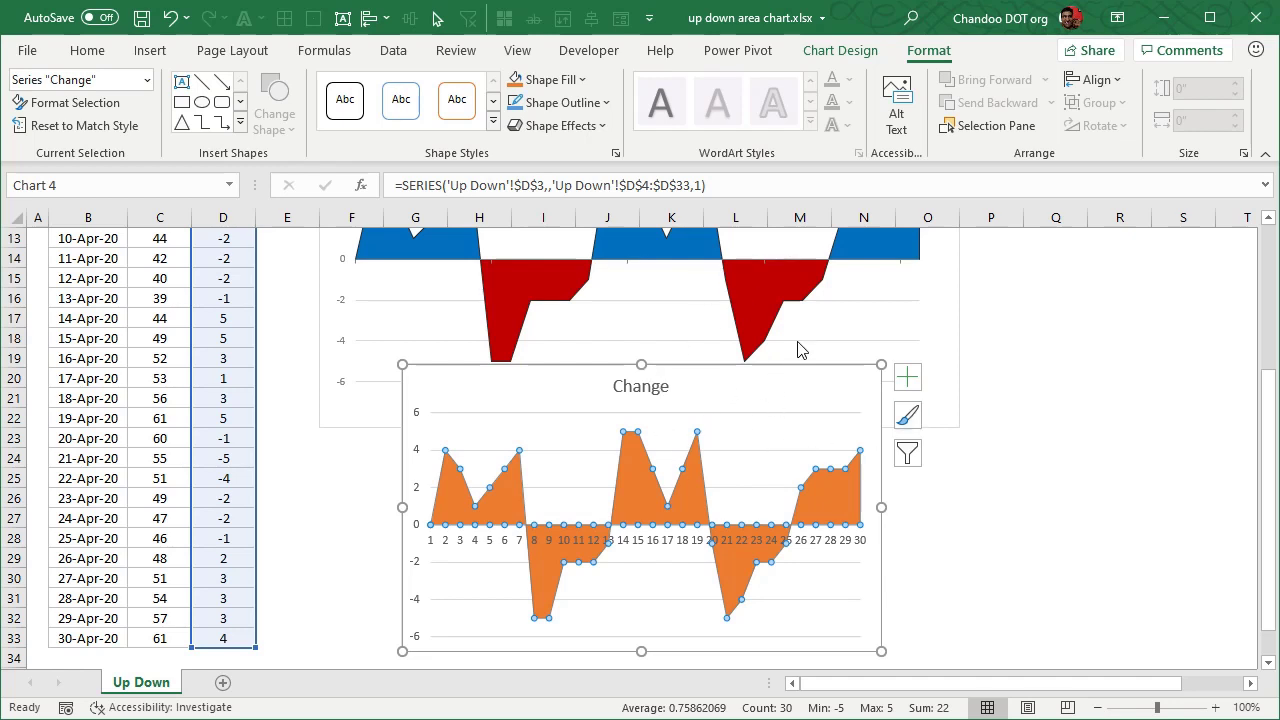
# Change the Change chart to a clustered column chart.
pyautogui.click(155, 52)
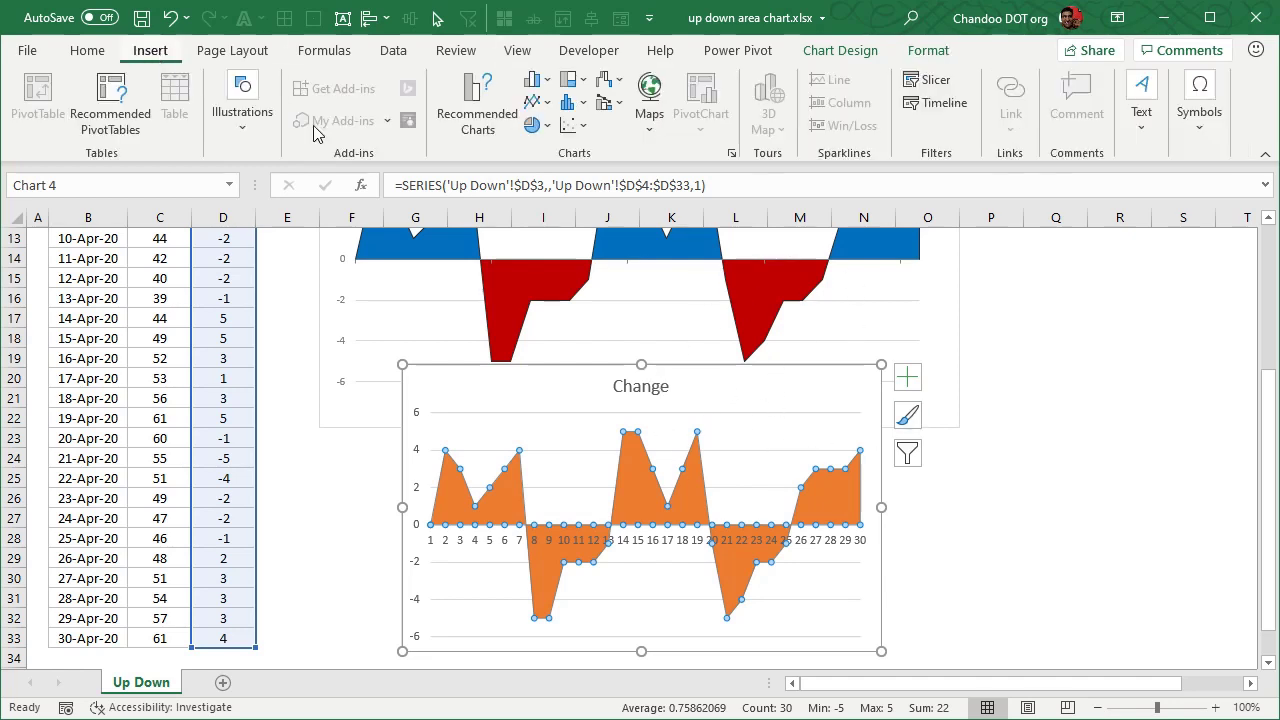
pyautogui.click(541, 86)
pyautogui.click(543, 149)
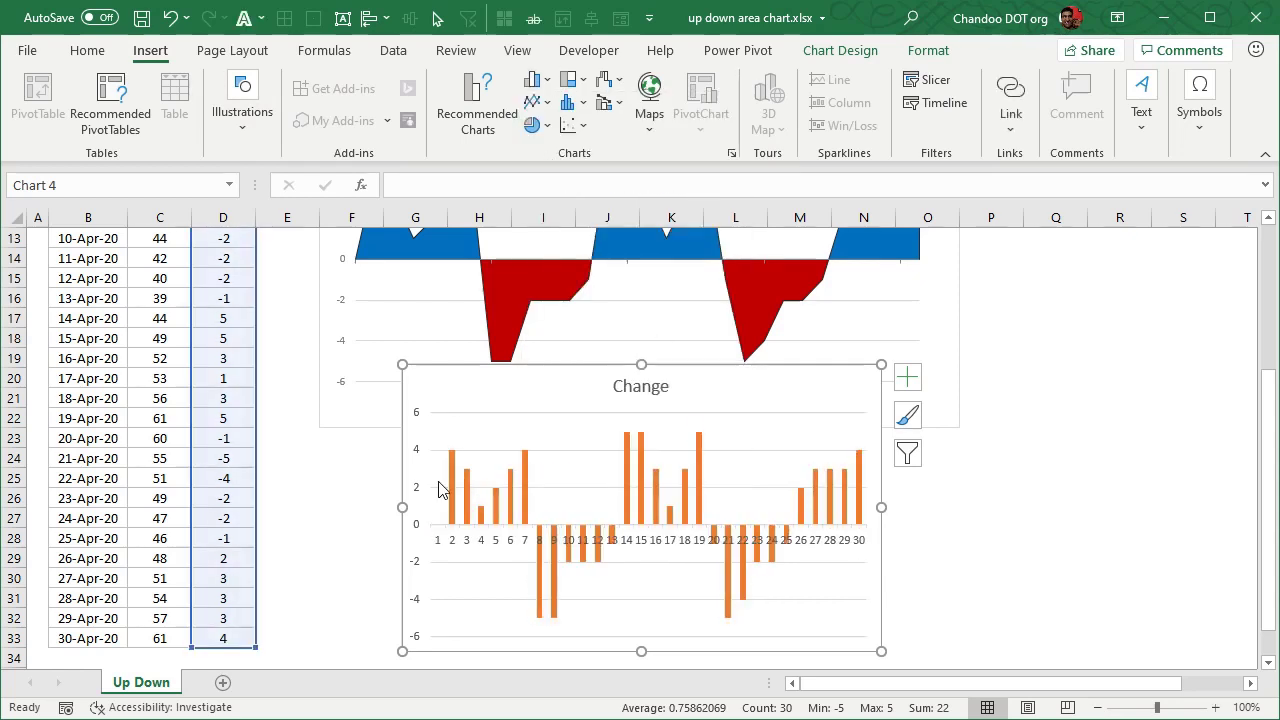
# Turn on Invert if negative, with blue positive bars and orange negative bars.
pyautogui.click(526, 499)
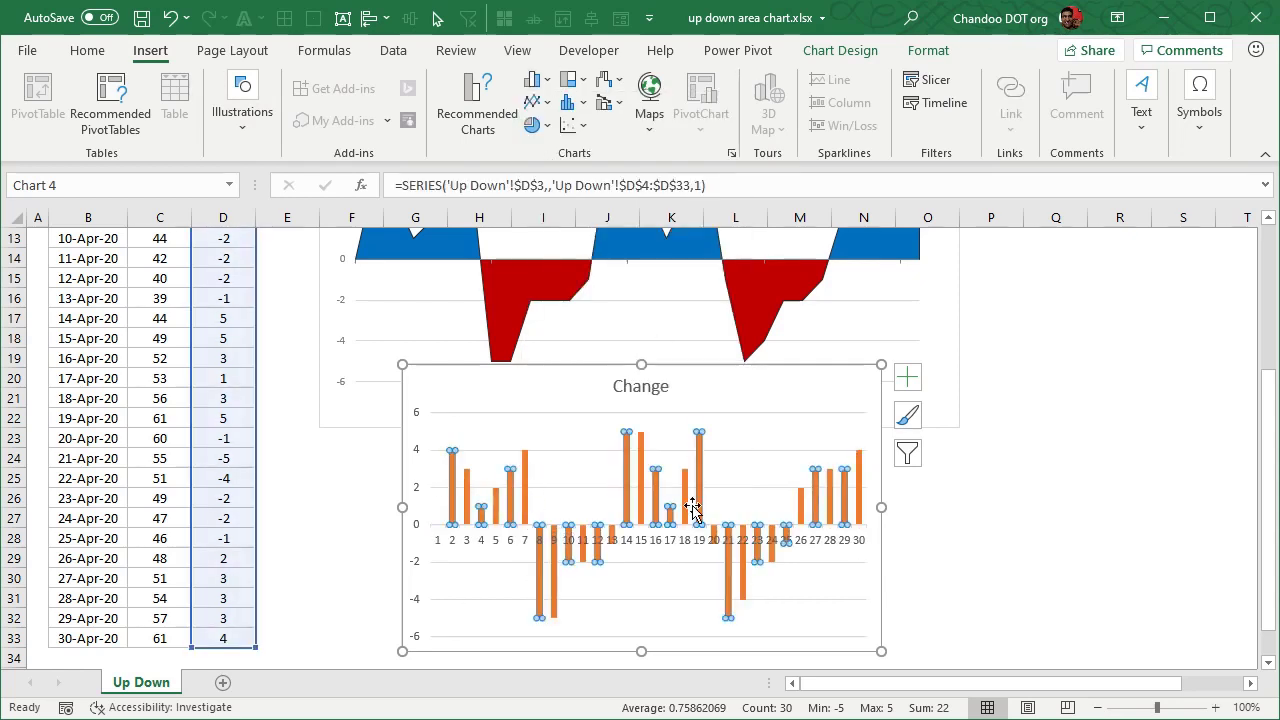
pyautogui.hotkey('ctrl', '1')
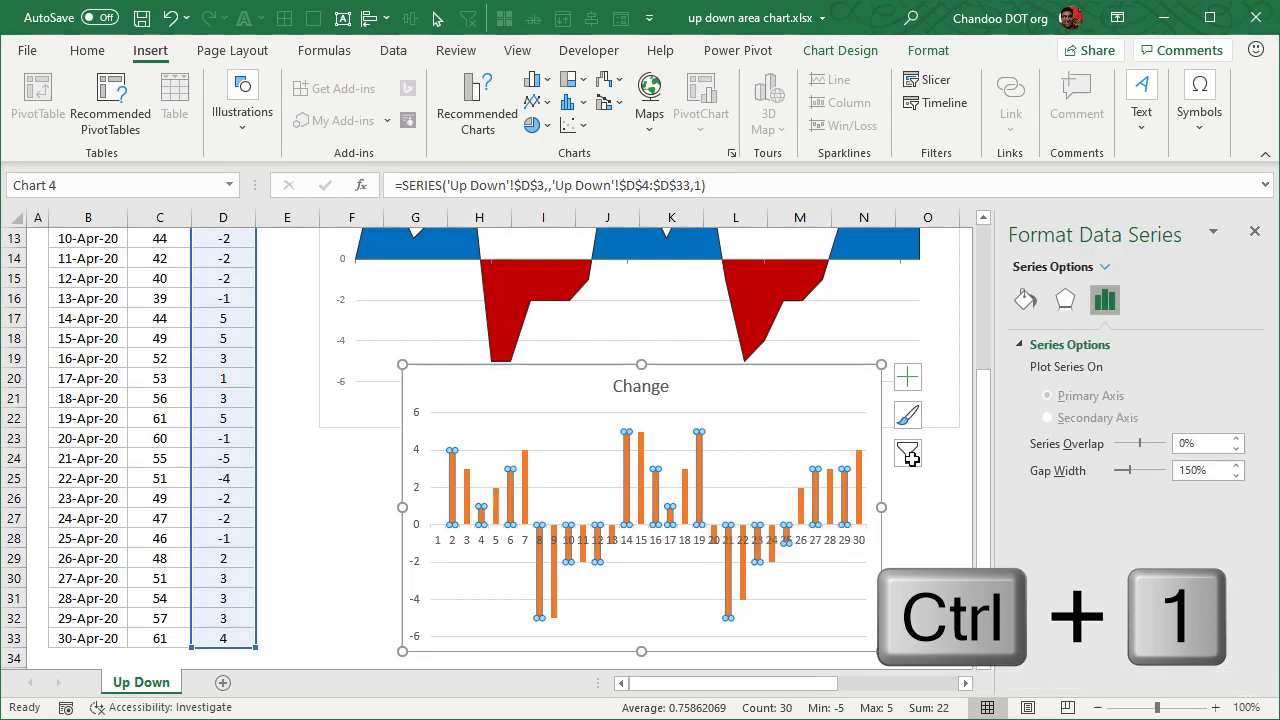
pyautogui.click(1026, 298)
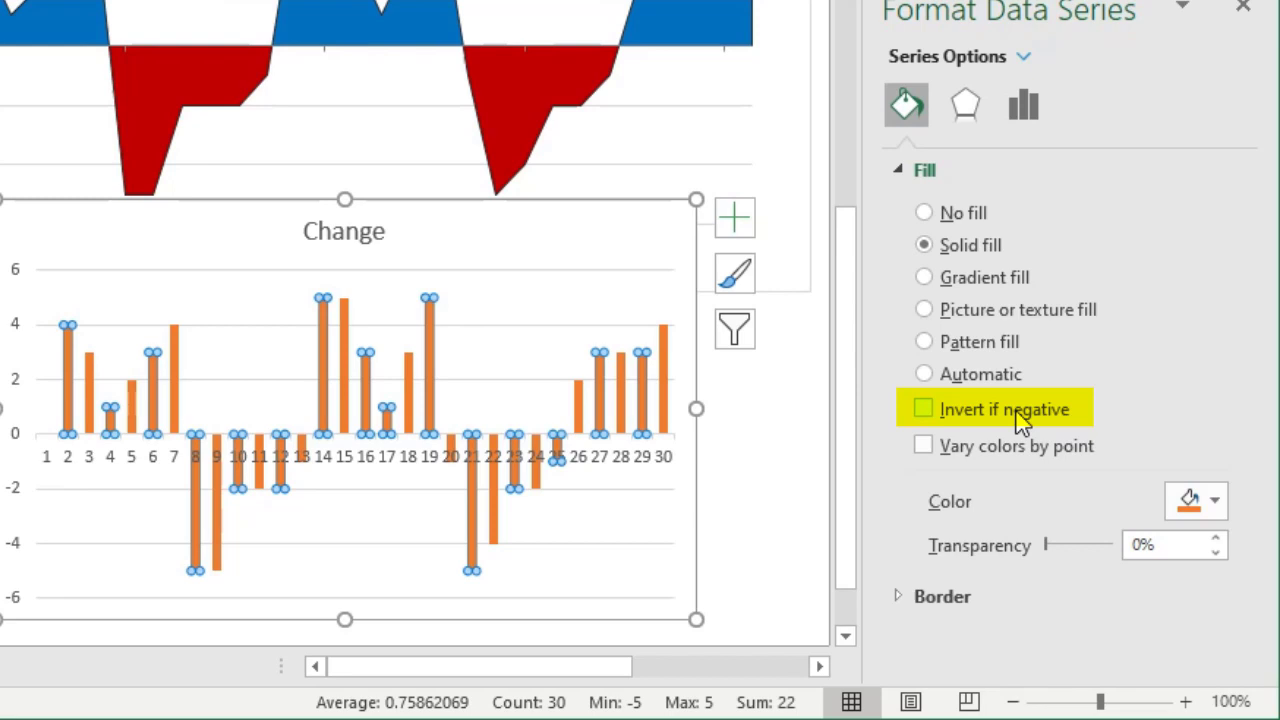
pyautogui.click(1018, 418)
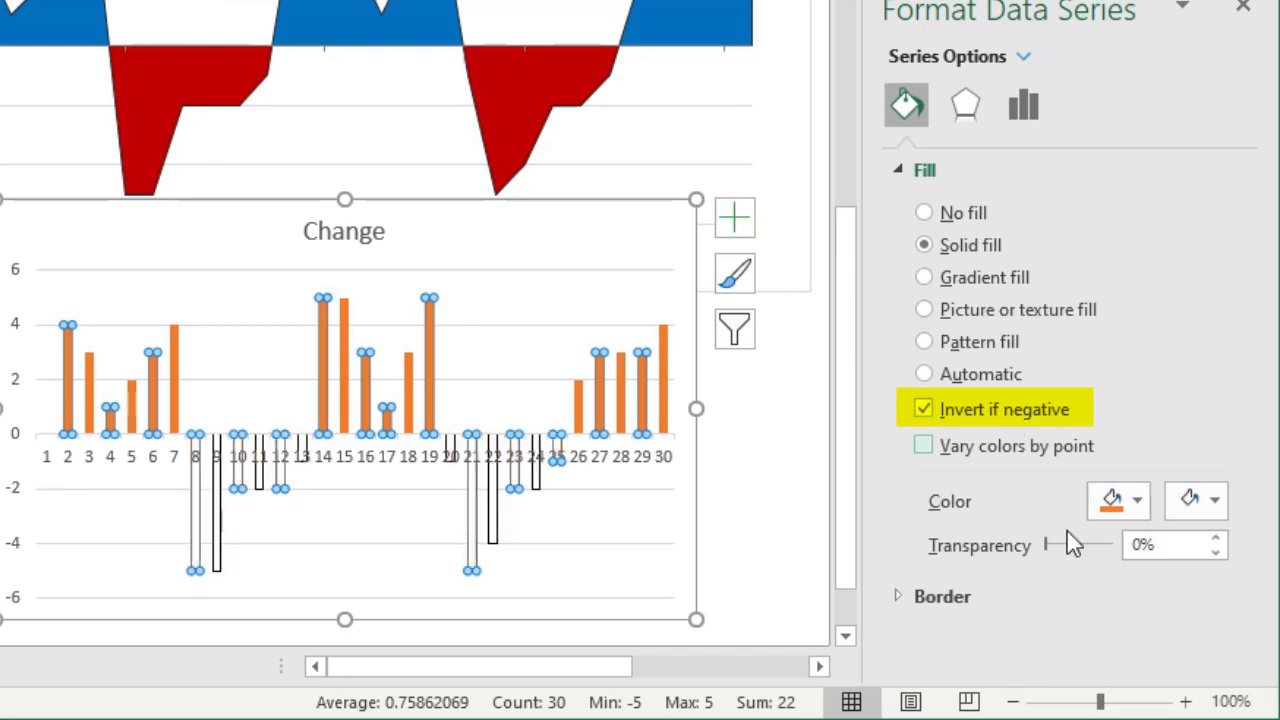
pyautogui.click(1139, 506)
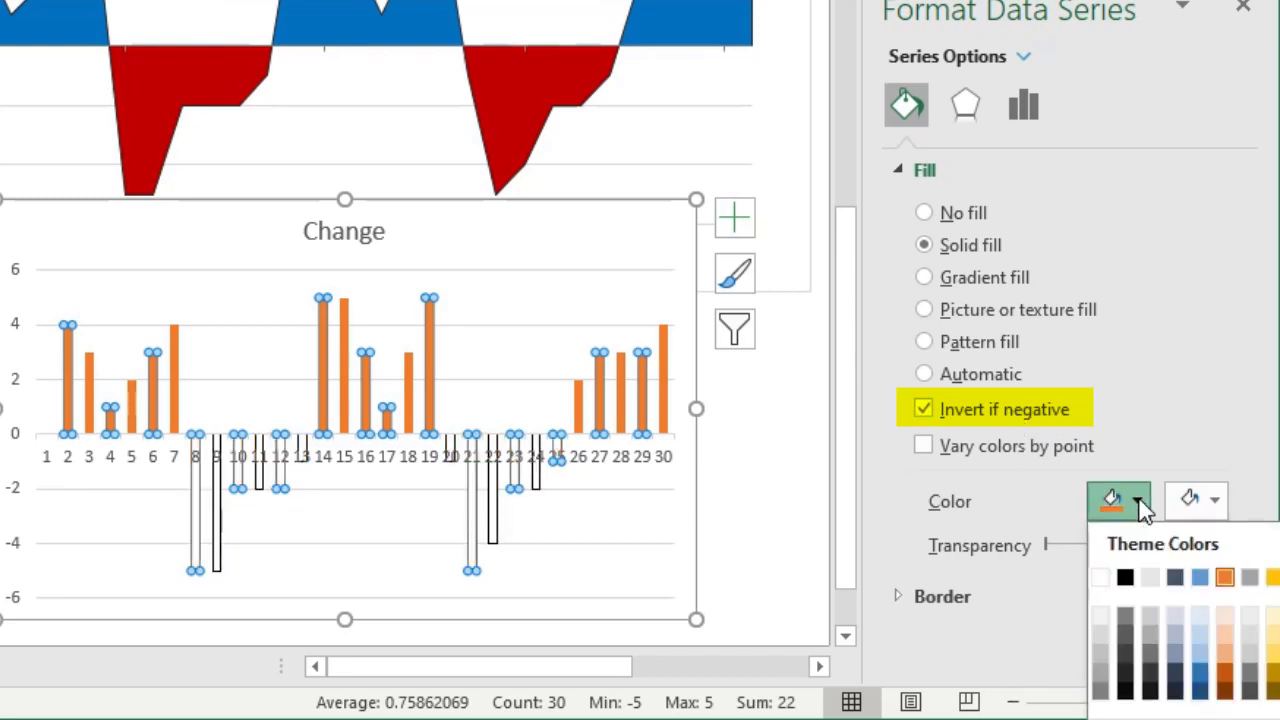
pyautogui.click(1200, 578)
pyautogui.click(1205, 502)
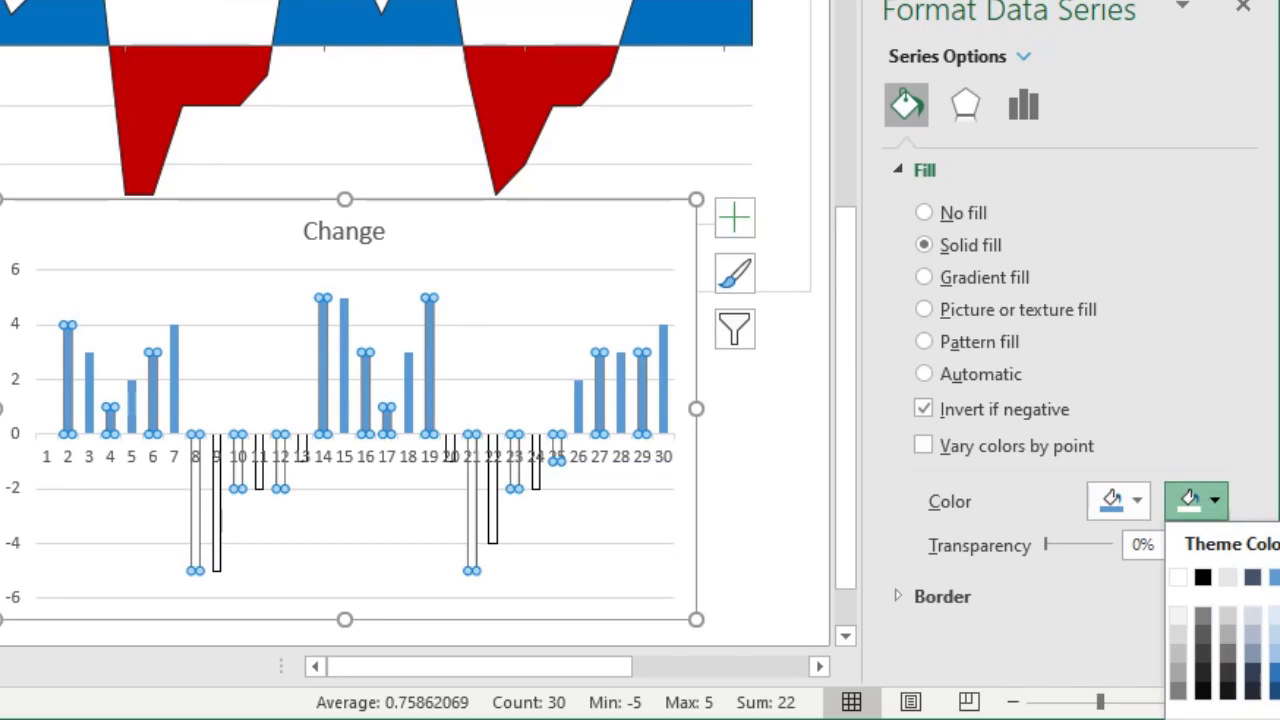
pyautogui.click(1279, 578)
pyautogui.click(6, 456)
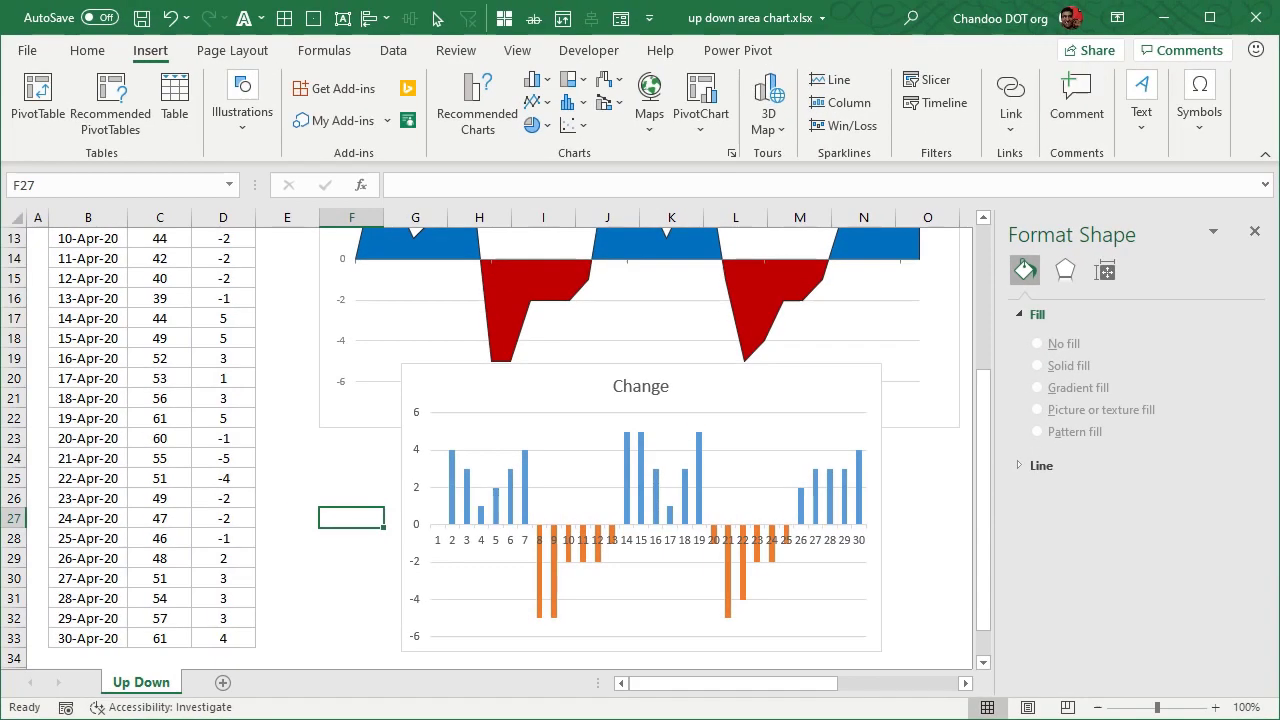
pyautogui.click(666, 215)
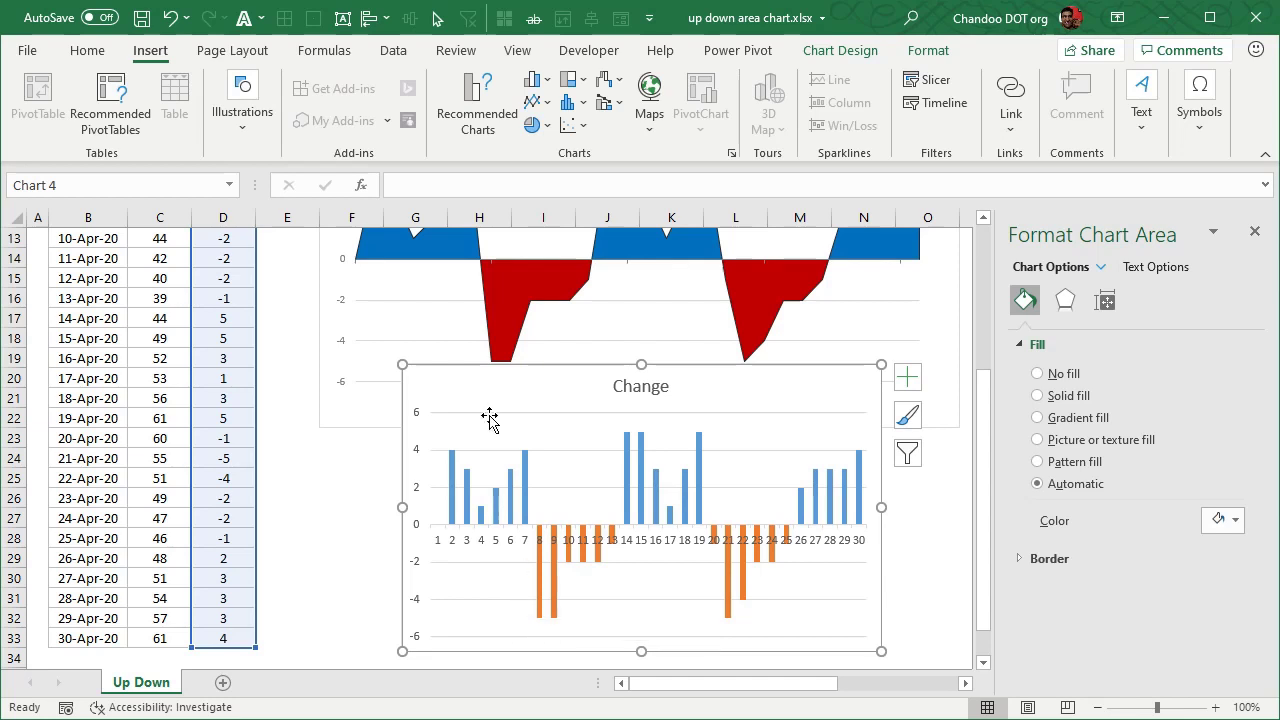
# Undo back to the orange area chart.
pyautogui.click(187, 18)
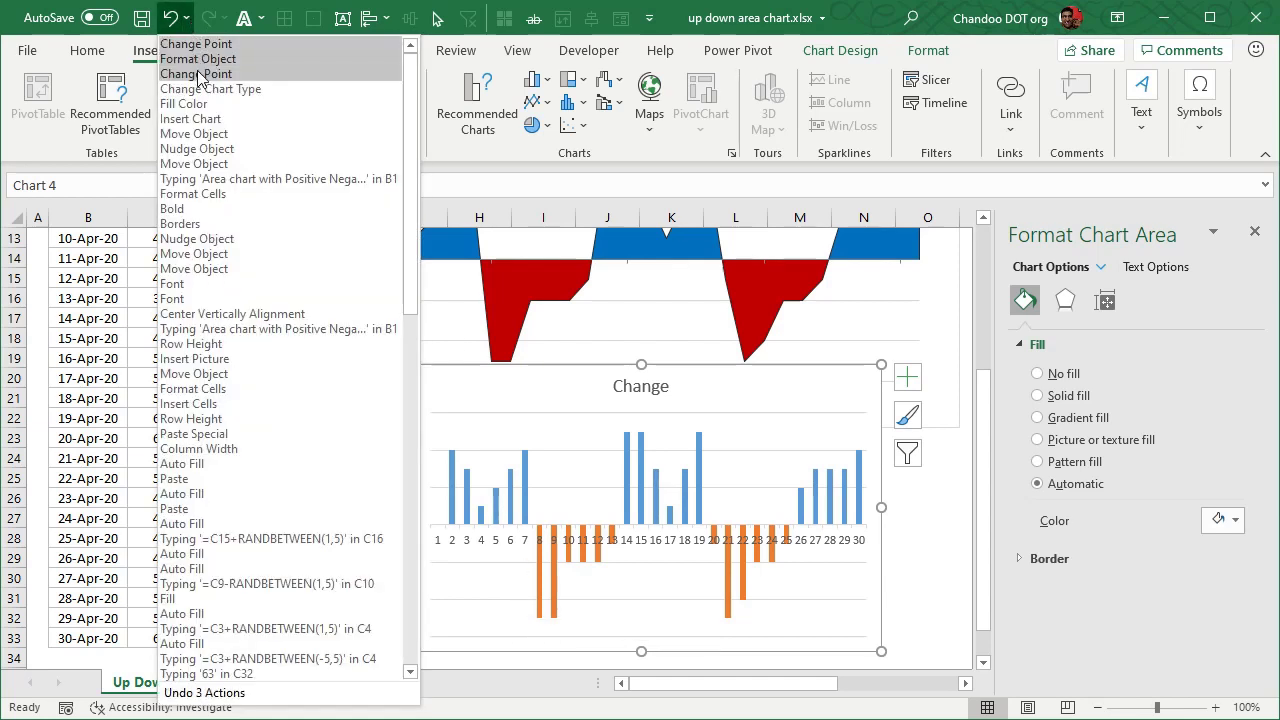
pyautogui.click(222, 90)
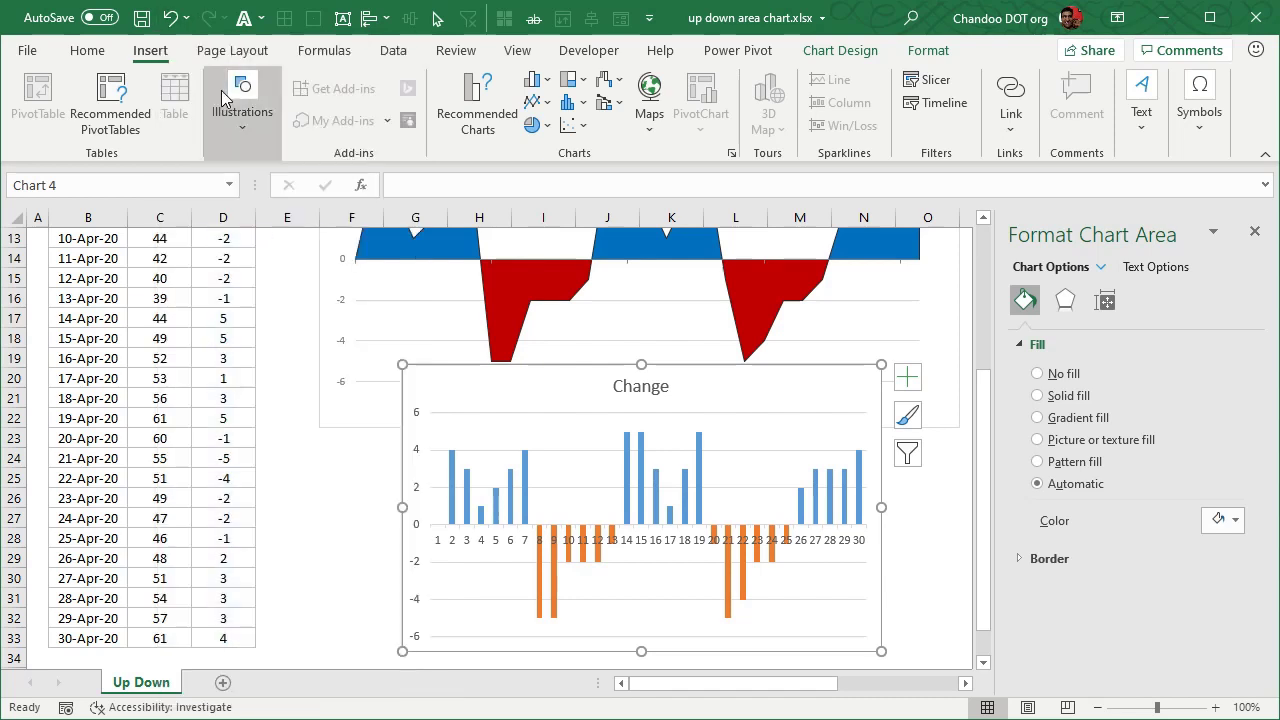
pyautogui.click(940, 516)
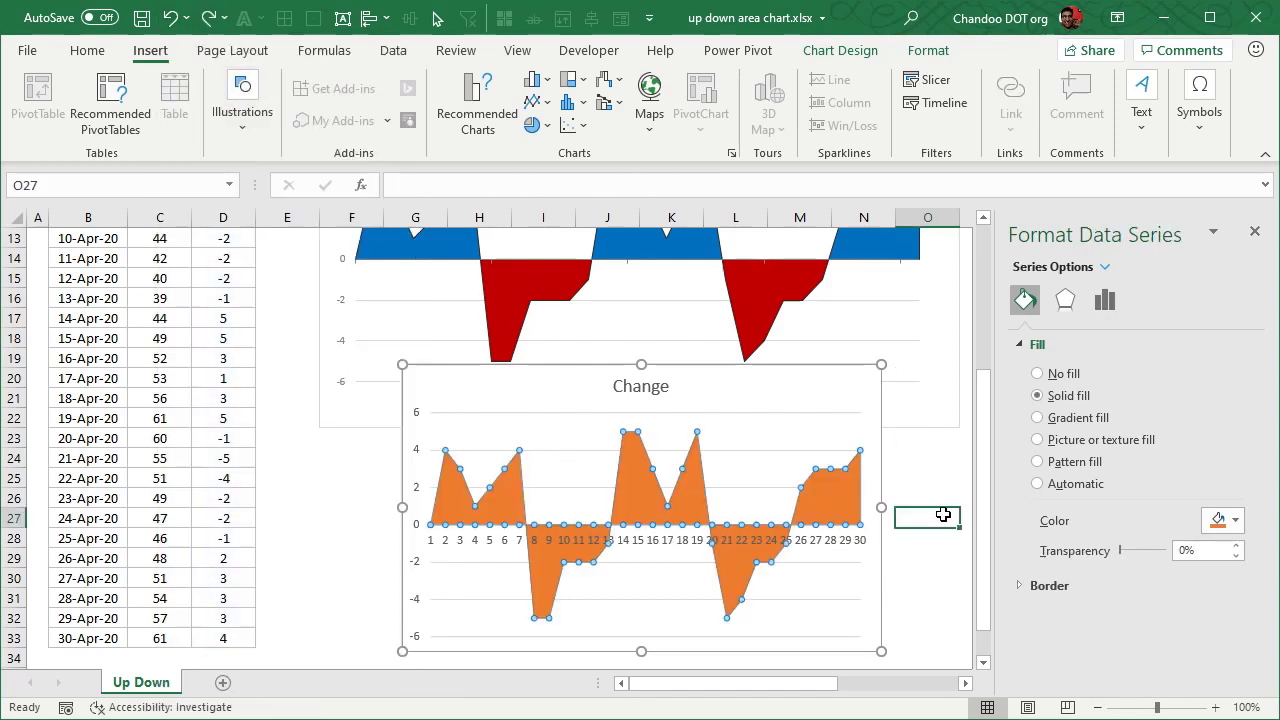
# Drag the Change chart below the first chart so they no longer overlap.
pyautogui.click(518, 510)
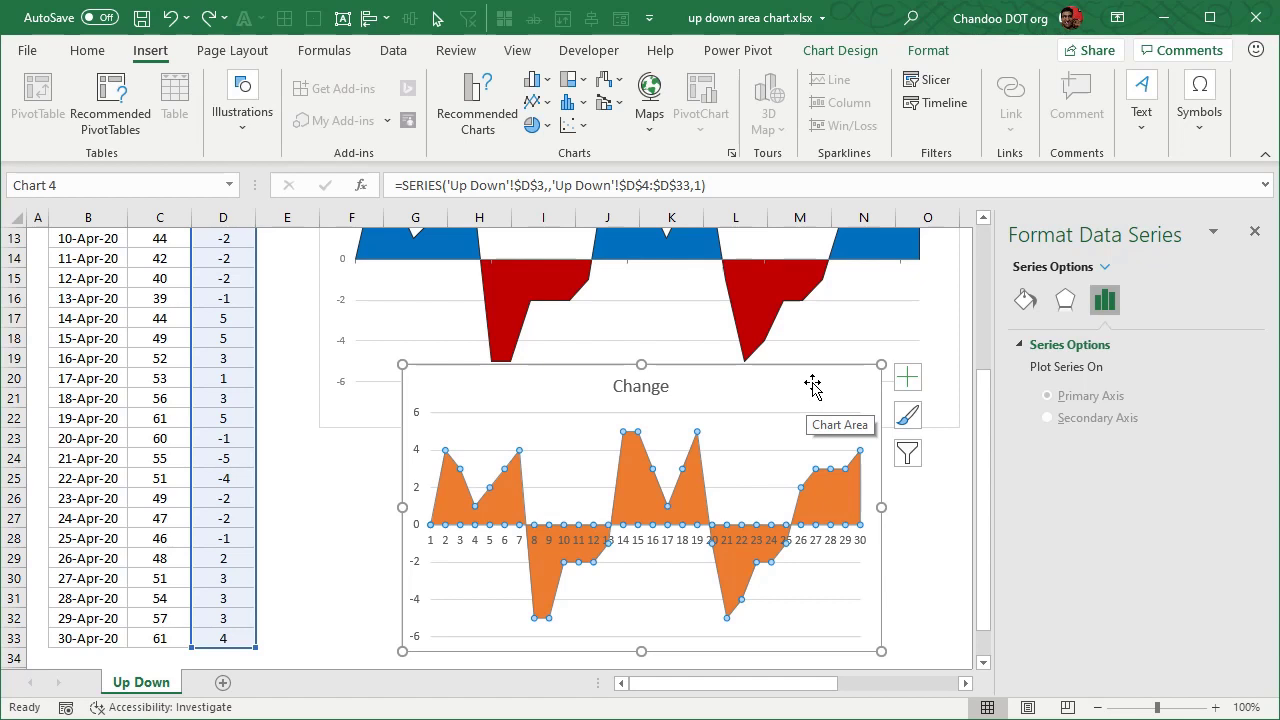
pyautogui.moveTo(812, 386); pyautogui.dragTo(731, 462)
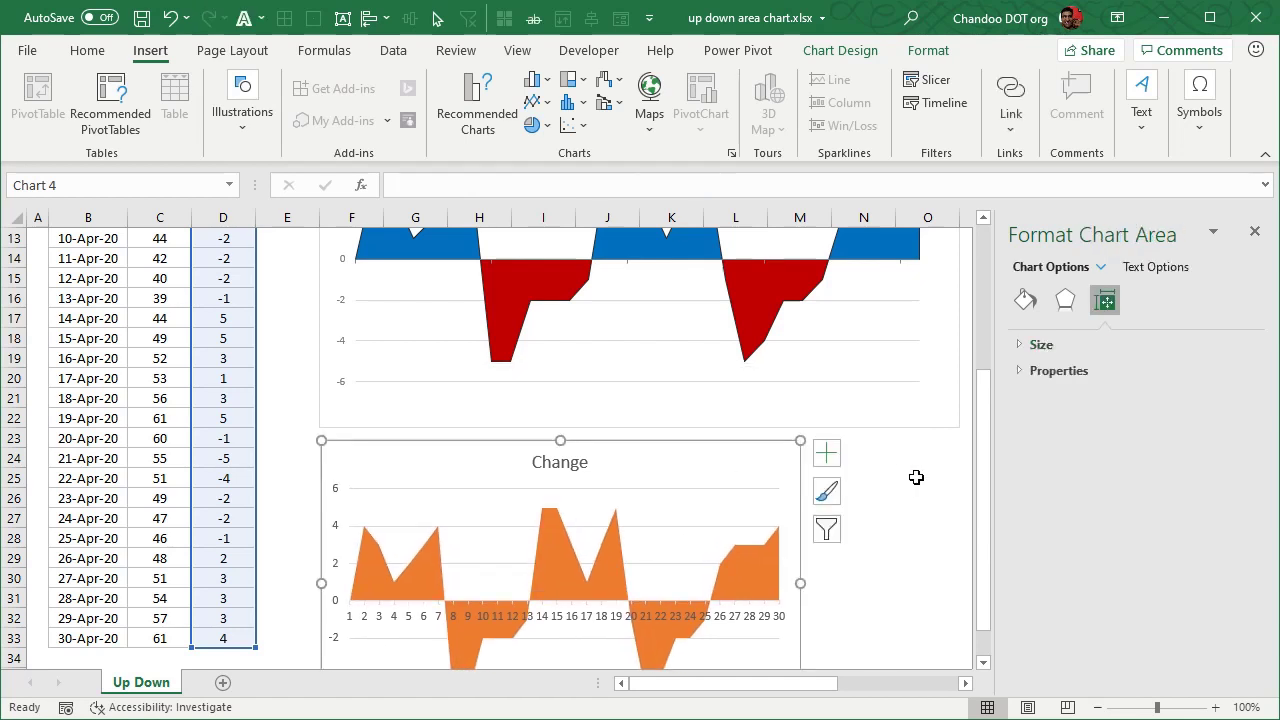
pyautogui.scroll(-4, 916, 477)
pyautogui.click(912, 458)
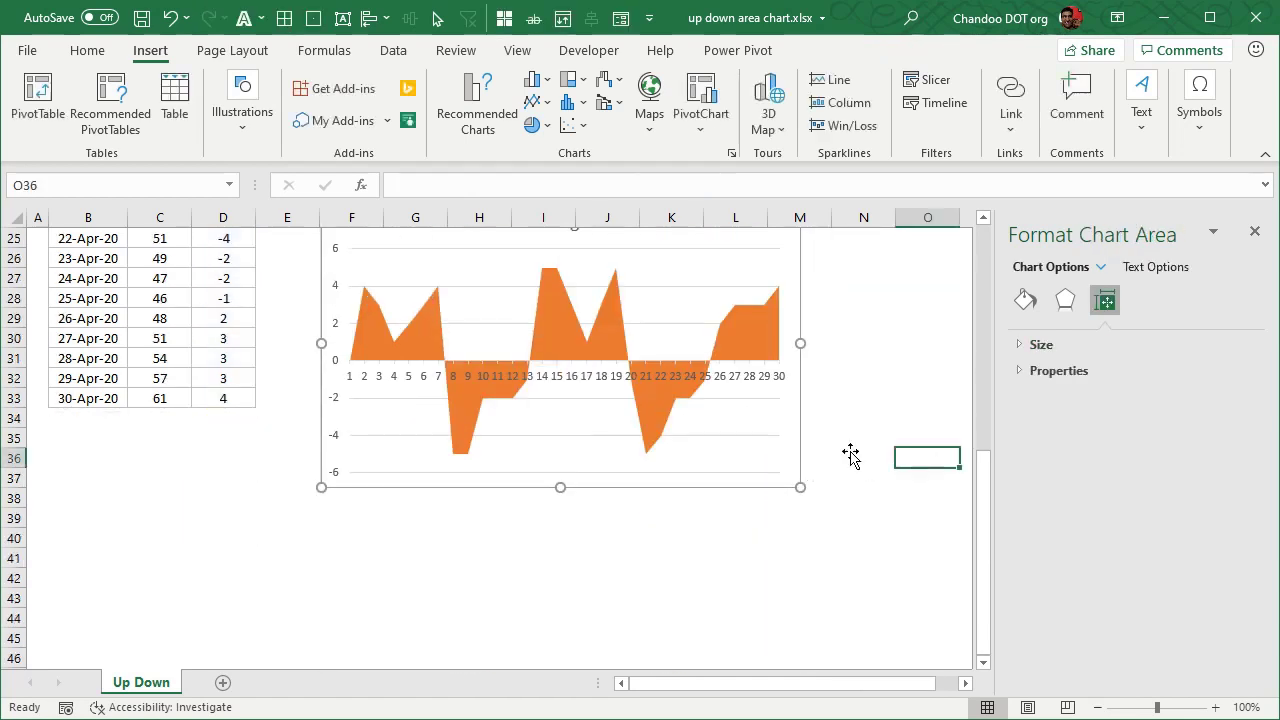
pyautogui.scroll(1, 420, 297)
# Switch the Change series to a gradient fill using a light orange preset.
pyautogui.click(406, 283)
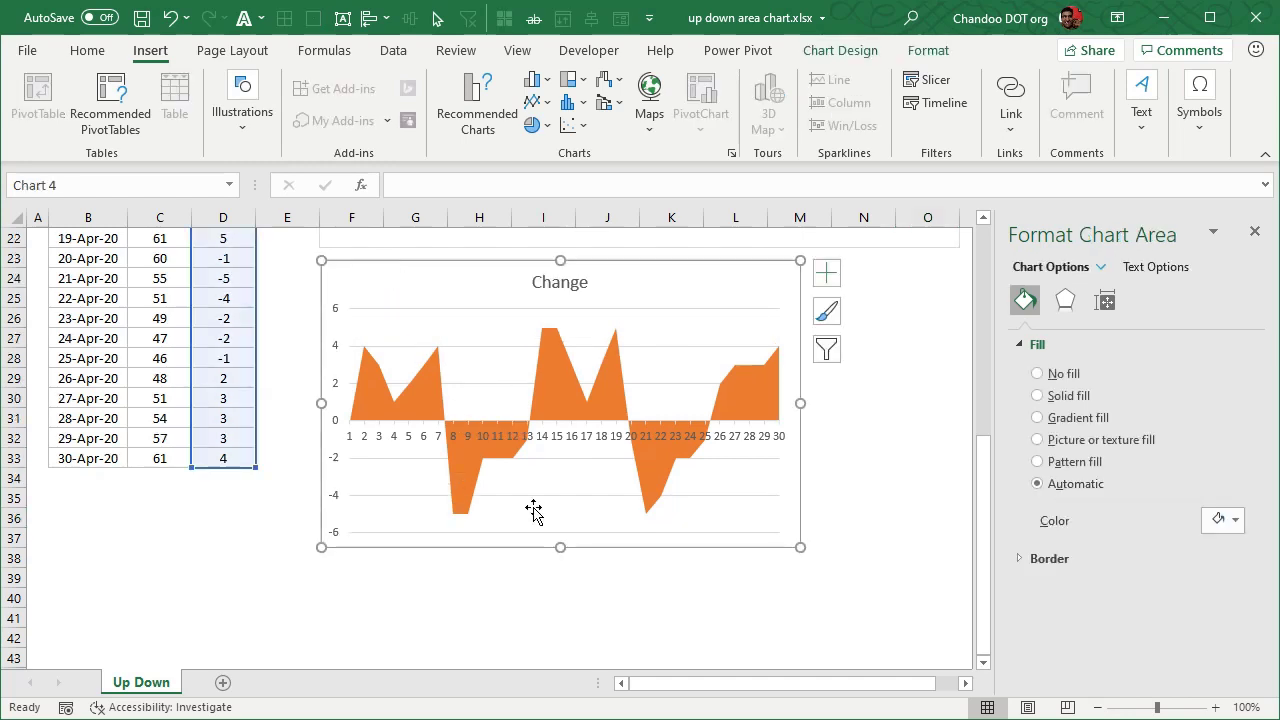
pyautogui.click(426, 395)
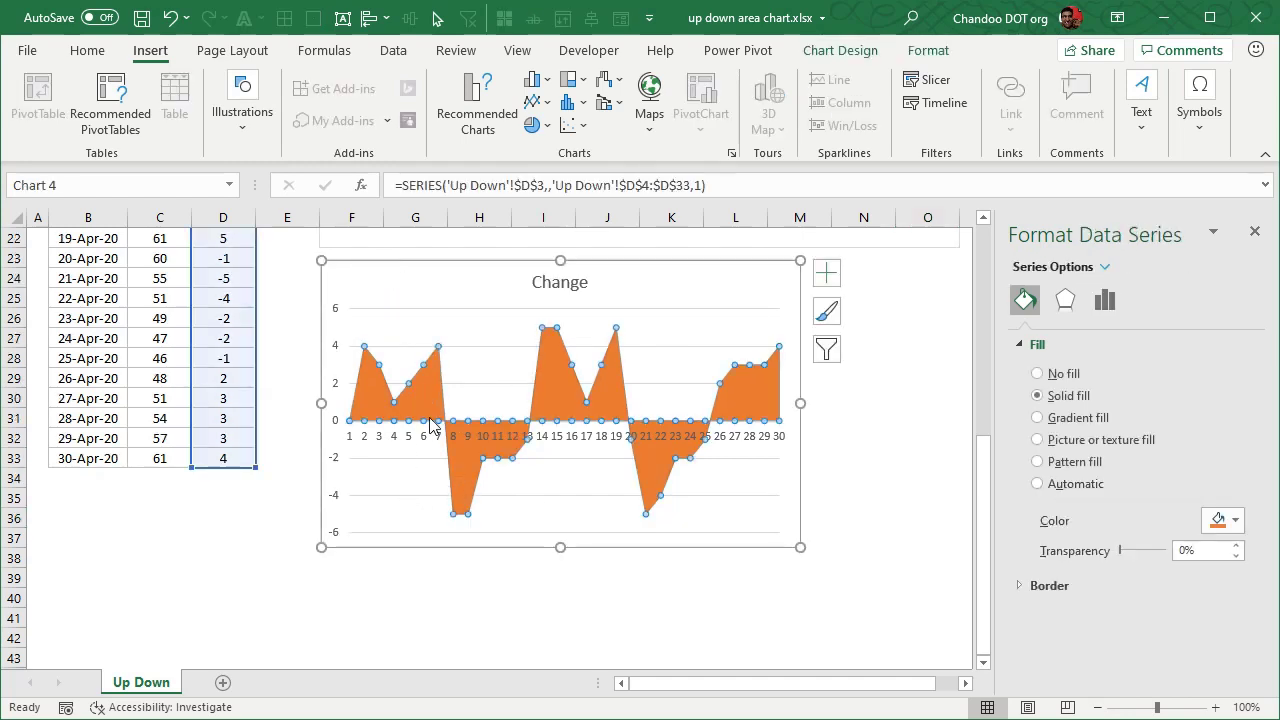
pyautogui.click(1076, 420)
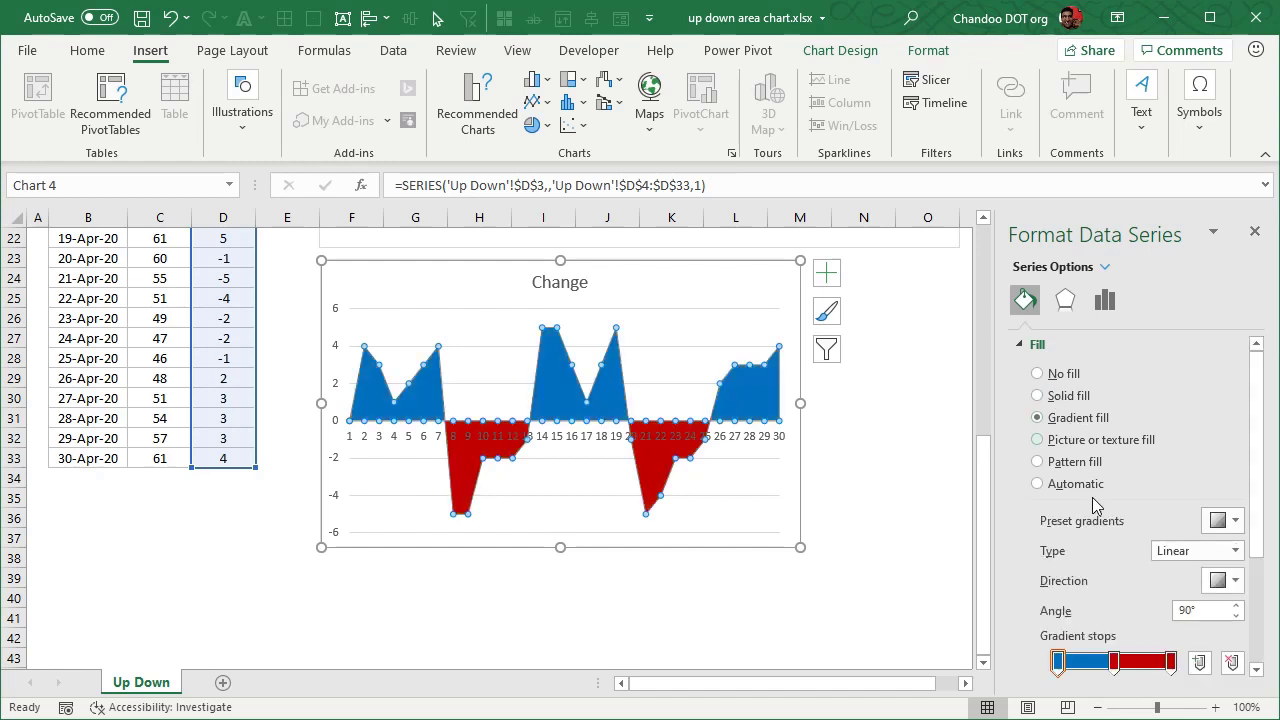
pyautogui.scroll(-1, 1106, 490)
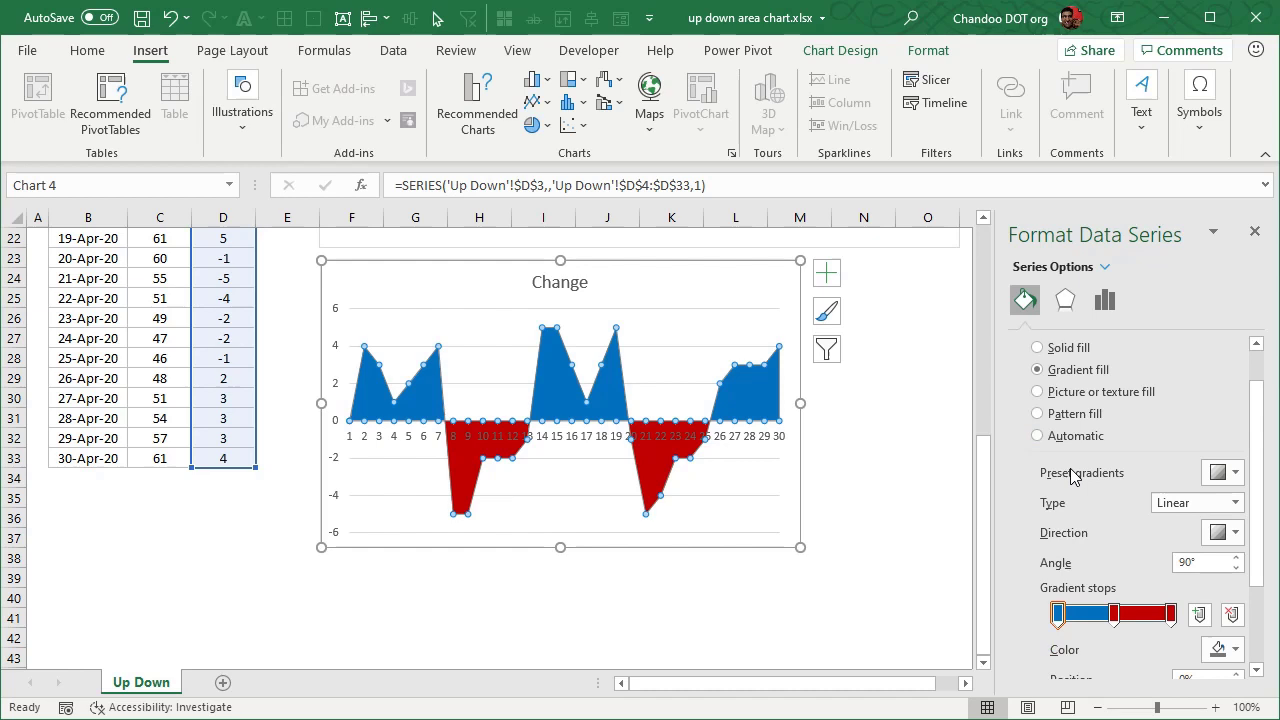
pyautogui.click(1222, 472)
pyautogui.click(1229, 518)
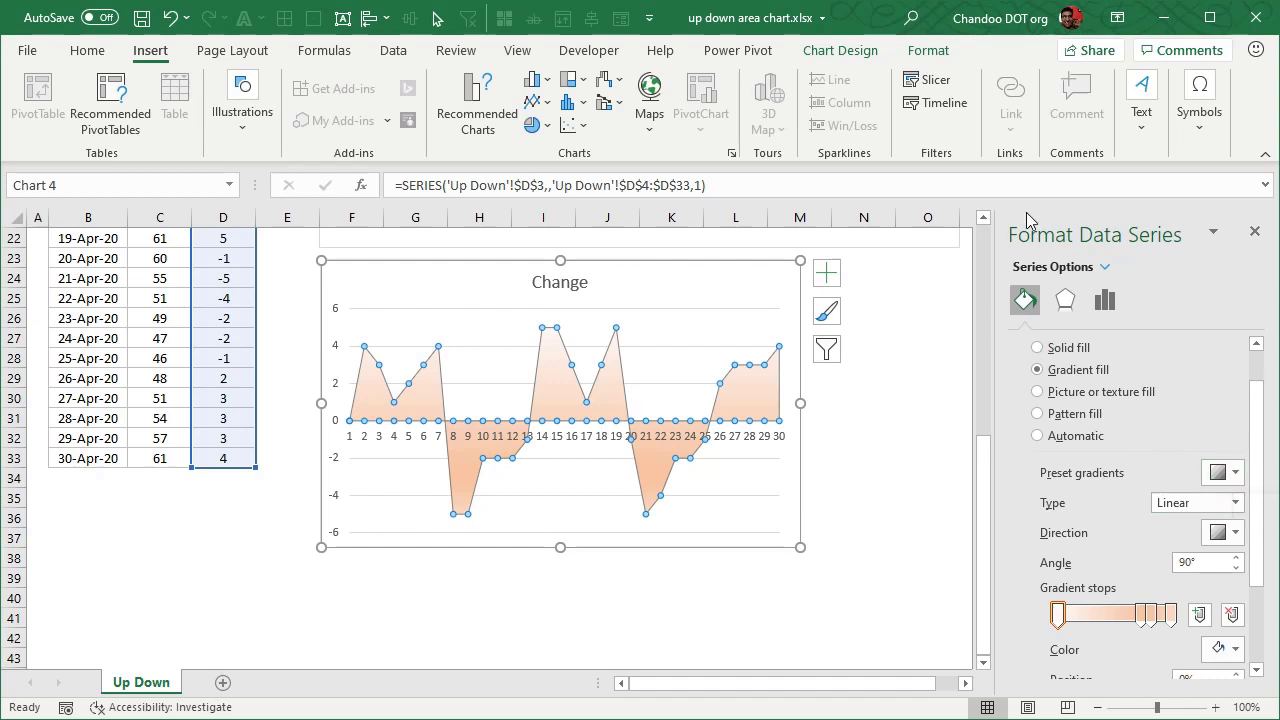
# Float and enlarge the formatting pane, then apply the grey preset gradient.
pyautogui.moveTo(1070, 219); pyautogui.dragTo(808, 56)
pyautogui.moveTo(1027, 551); pyautogui.dragTo(1136, 628)
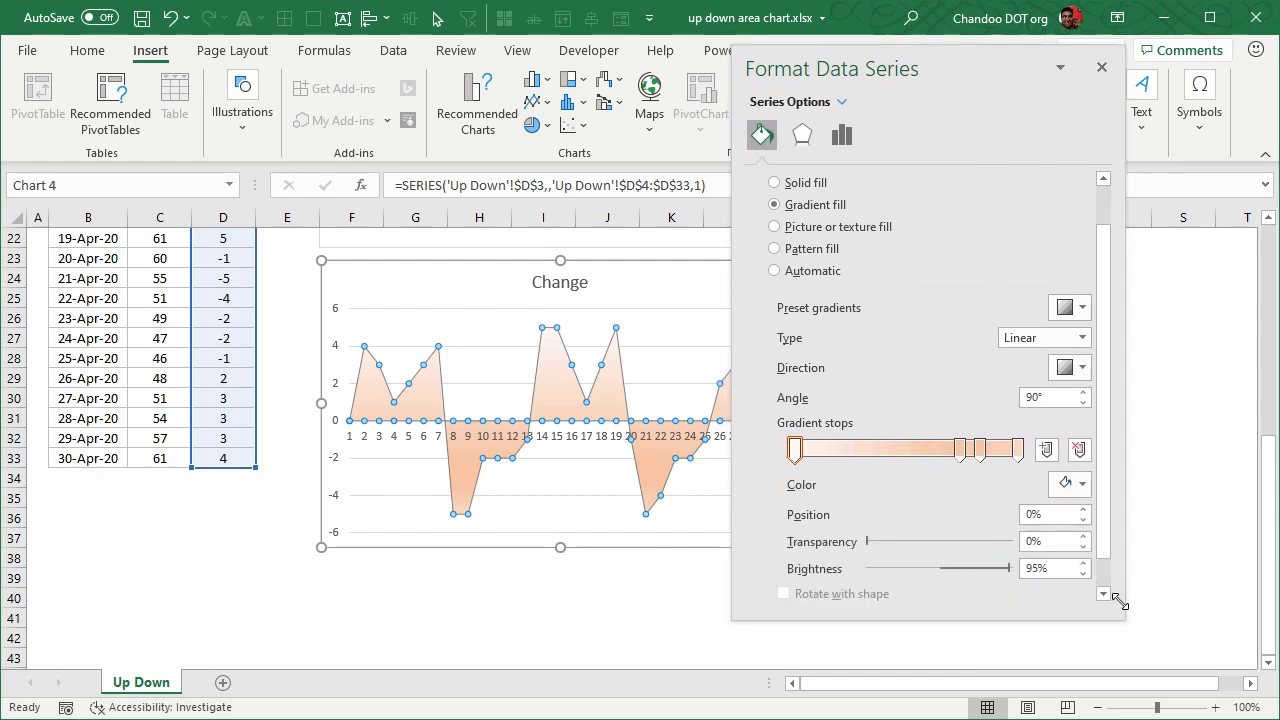
pyautogui.click(1068, 308)
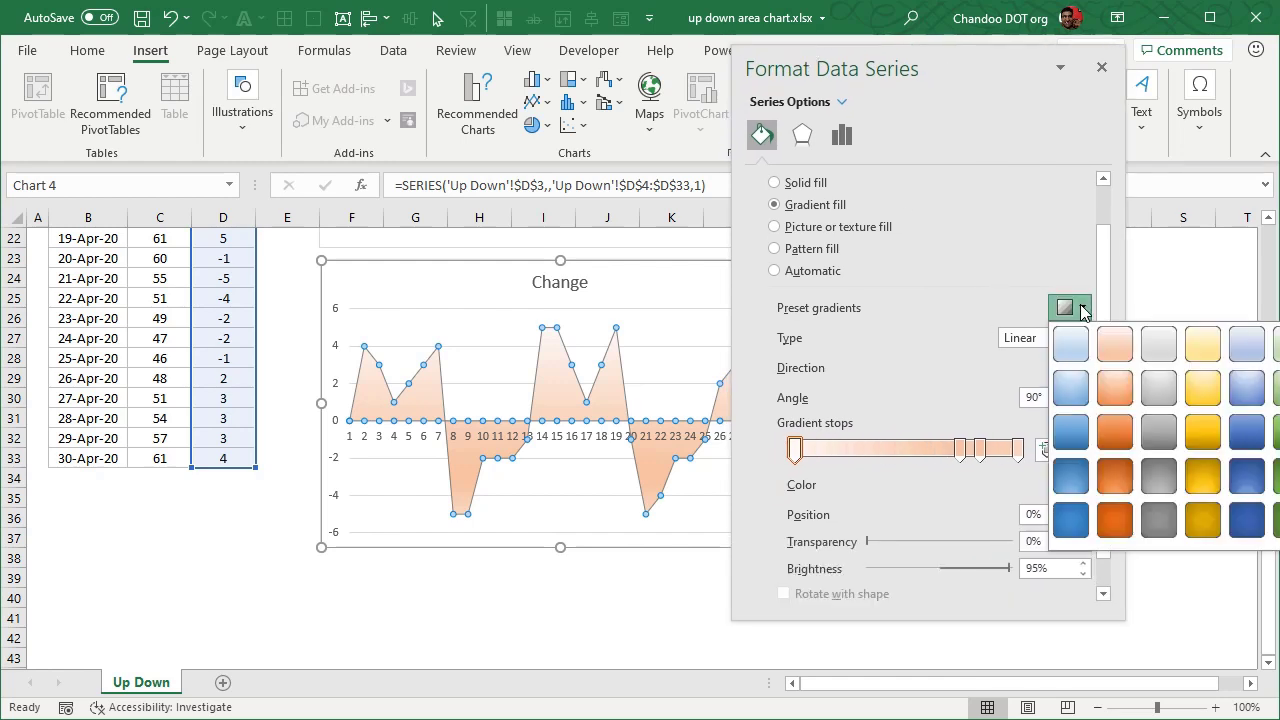
pyautogui.click(1153, 476)
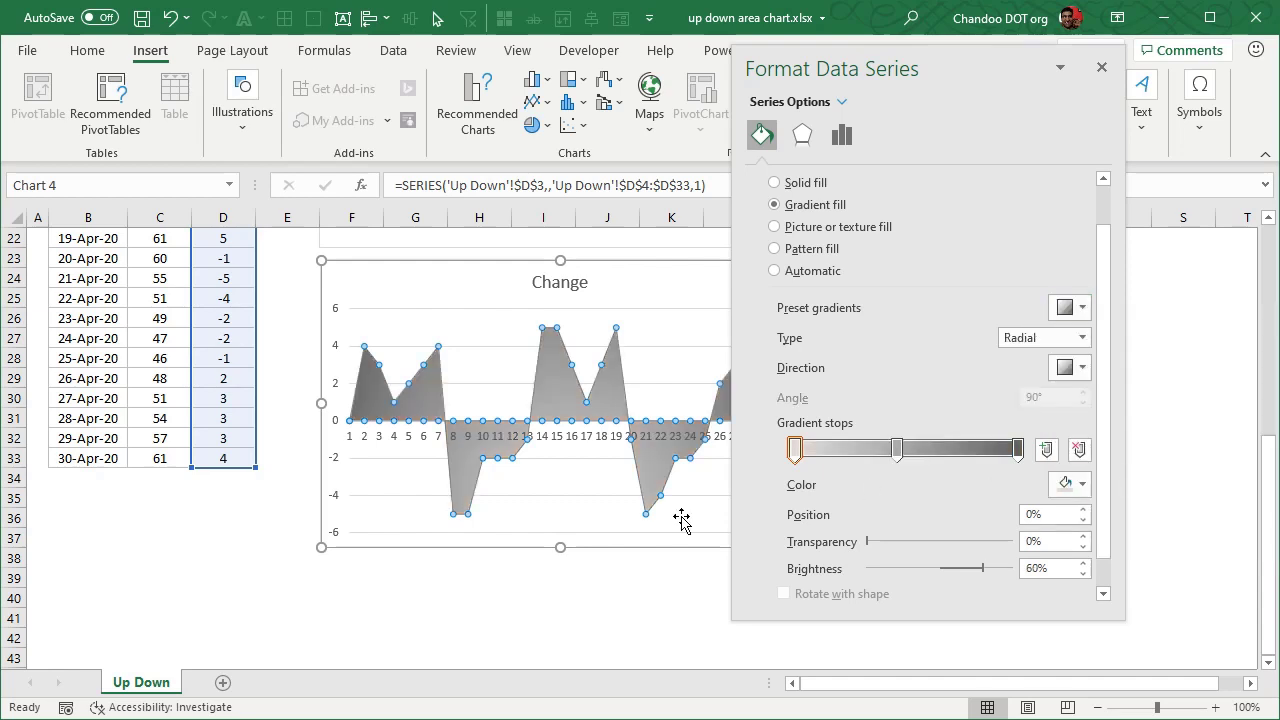
# Deselect the Change chart by clicking a cell.
pyautogui.click(568, 597)
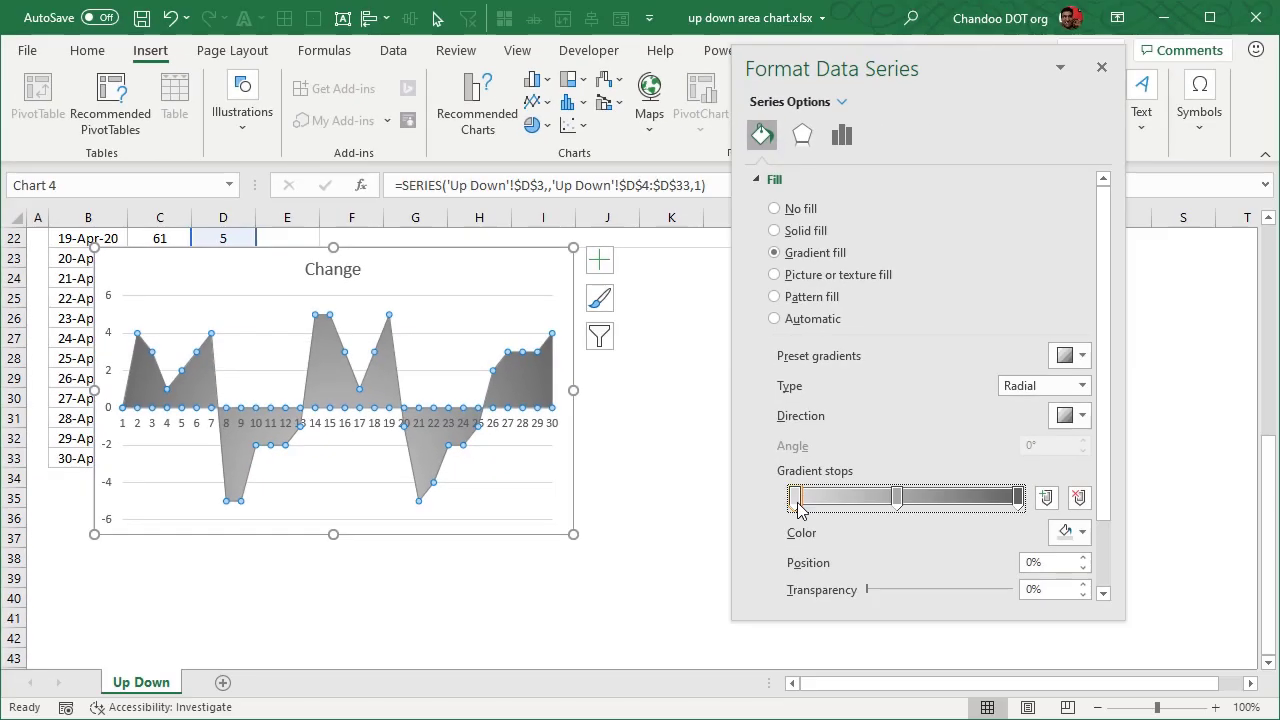
# Make the gradient linear and colour its first stop light blue.
pyautogui.click(1081, 387)
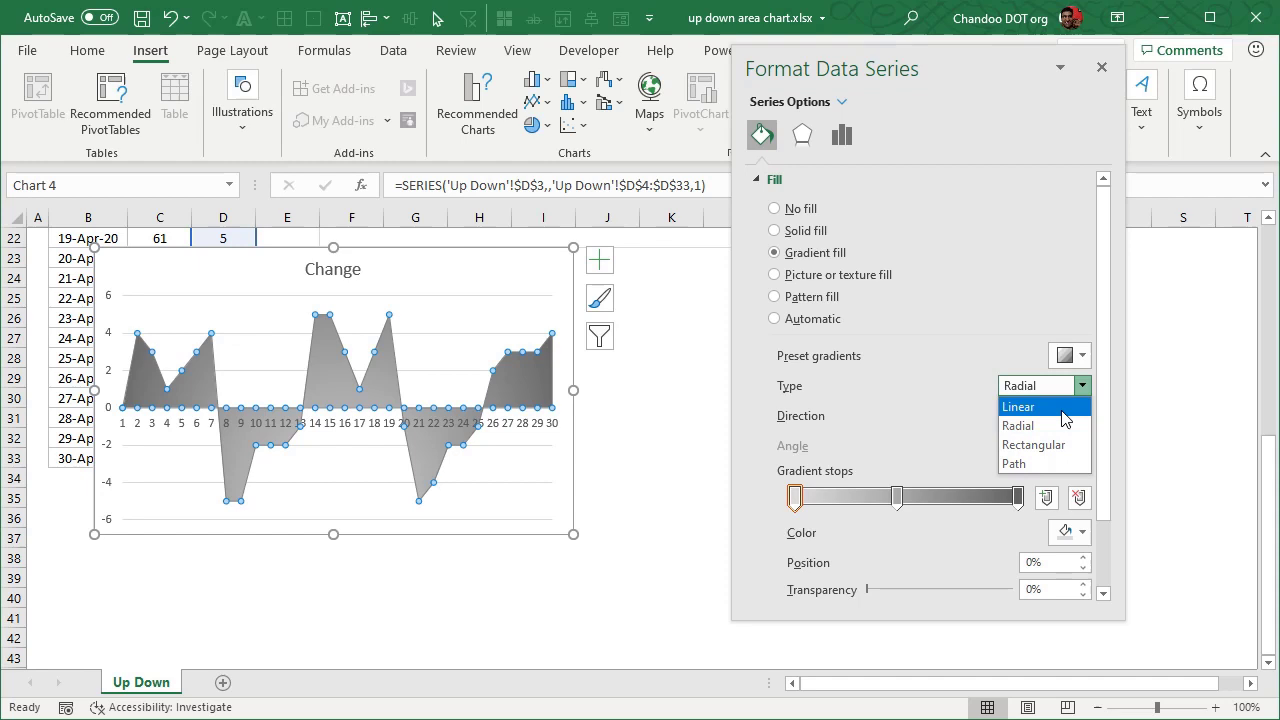
pyautogui.click(1025, 406)
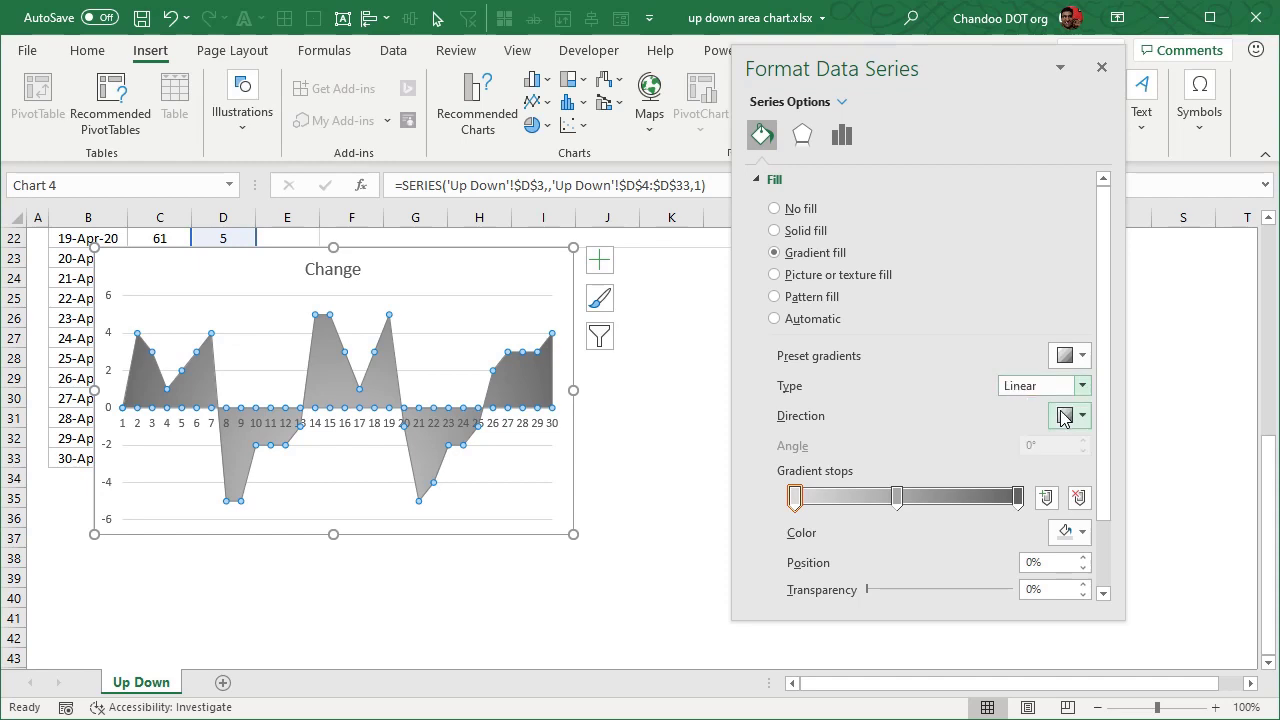
pyautogui.click(798, 500)
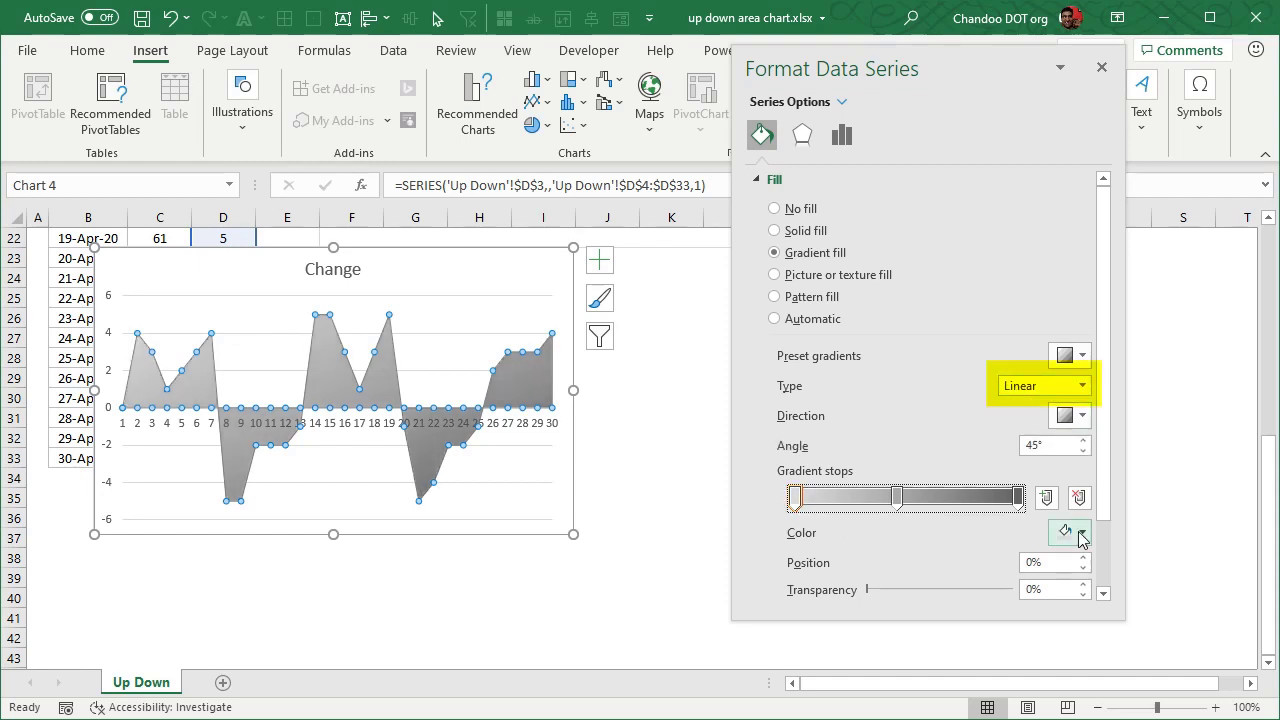
pyautogui.click(1072, 533)
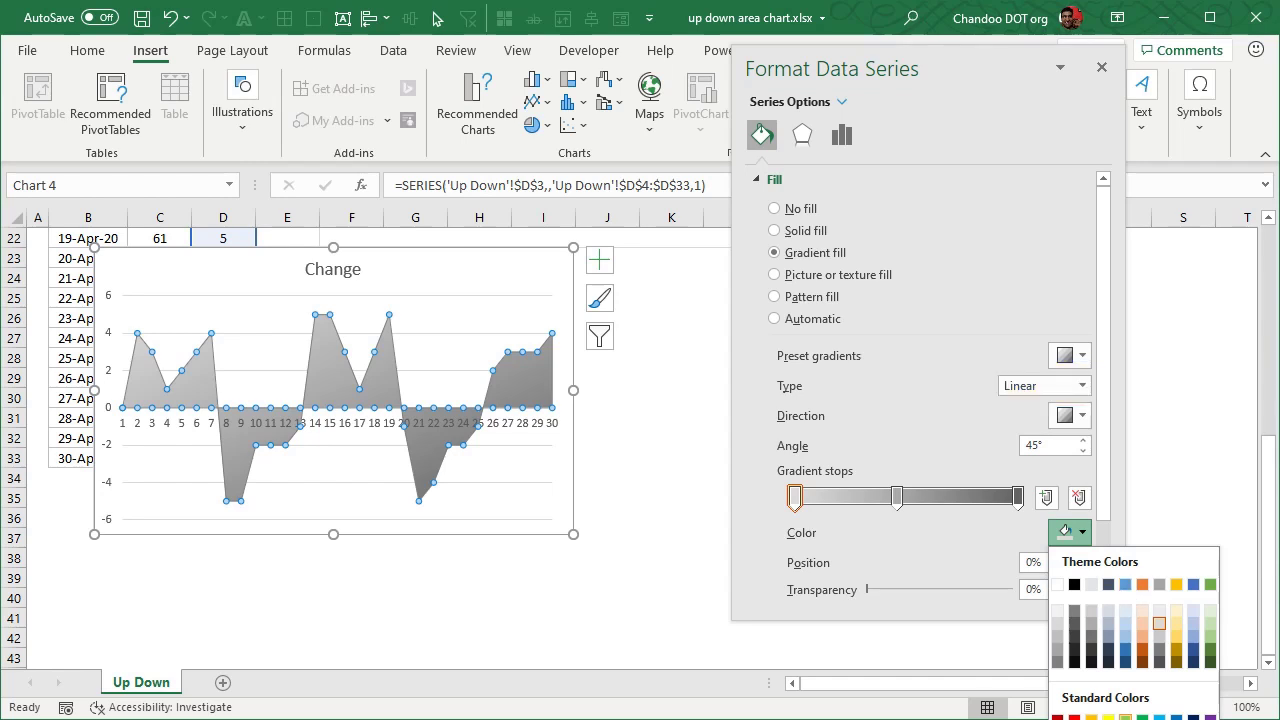
pyautogui.click(1176, 716)
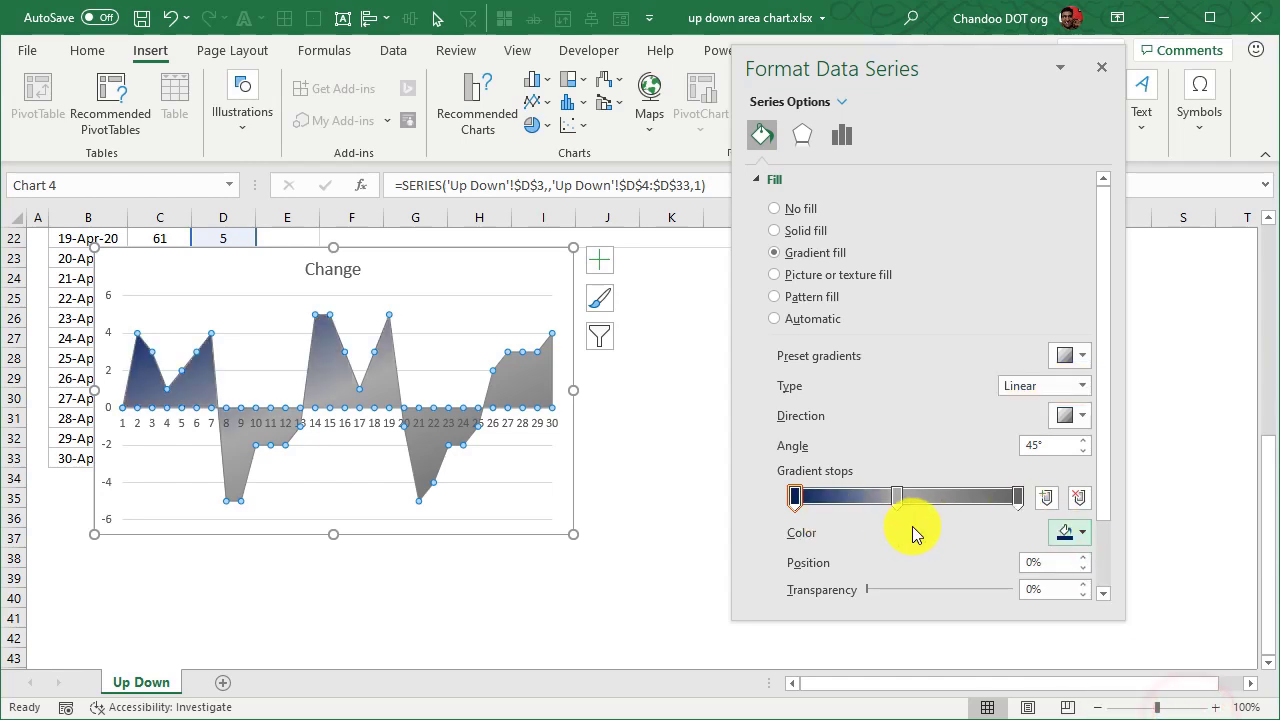
pyautogui.click(1088, 535)
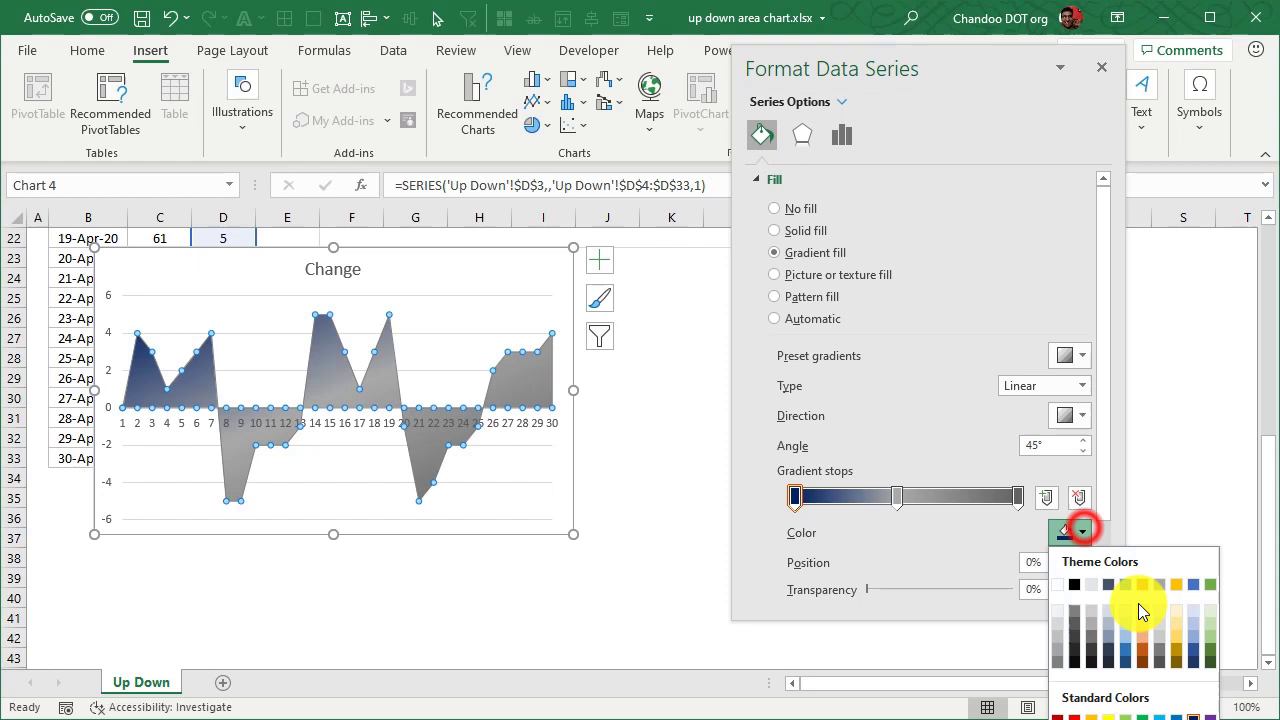
pyautogui.click(1174, 713)
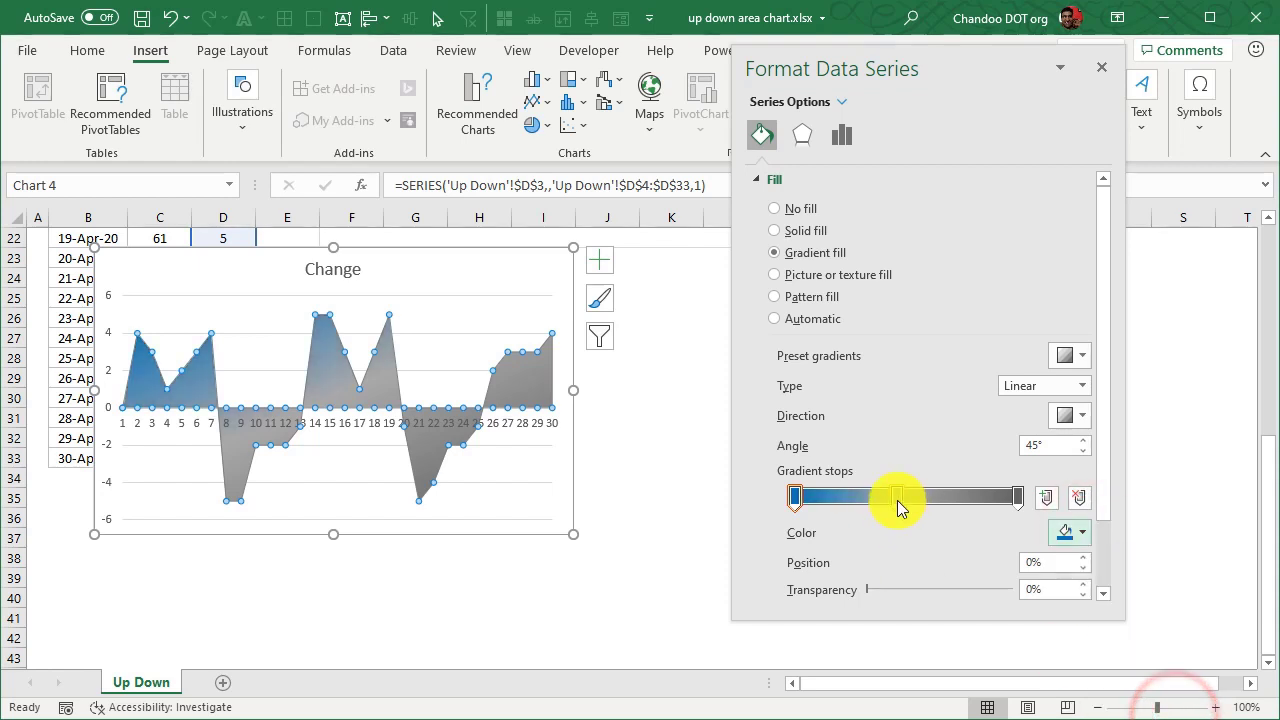
# Colour the middle gradient stop blue and set its position to 50%.
pyautogui.click(897, 500)
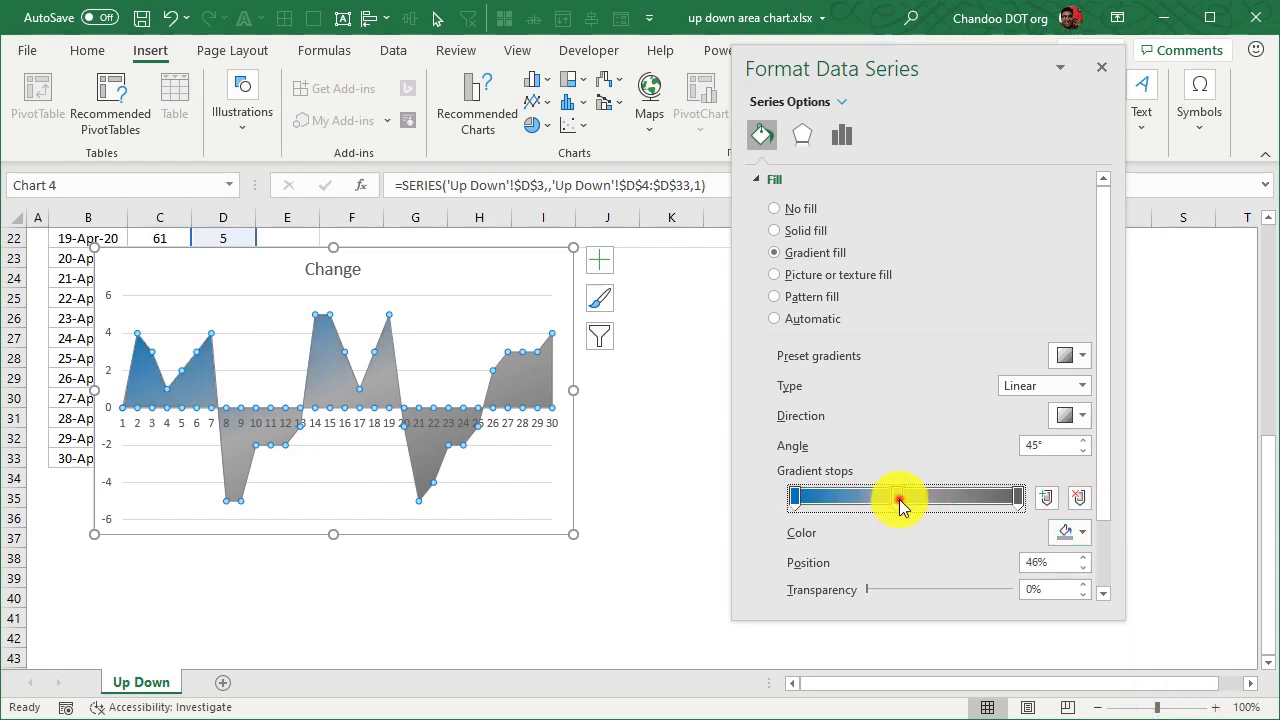
pyautogui.click(1083, 532)
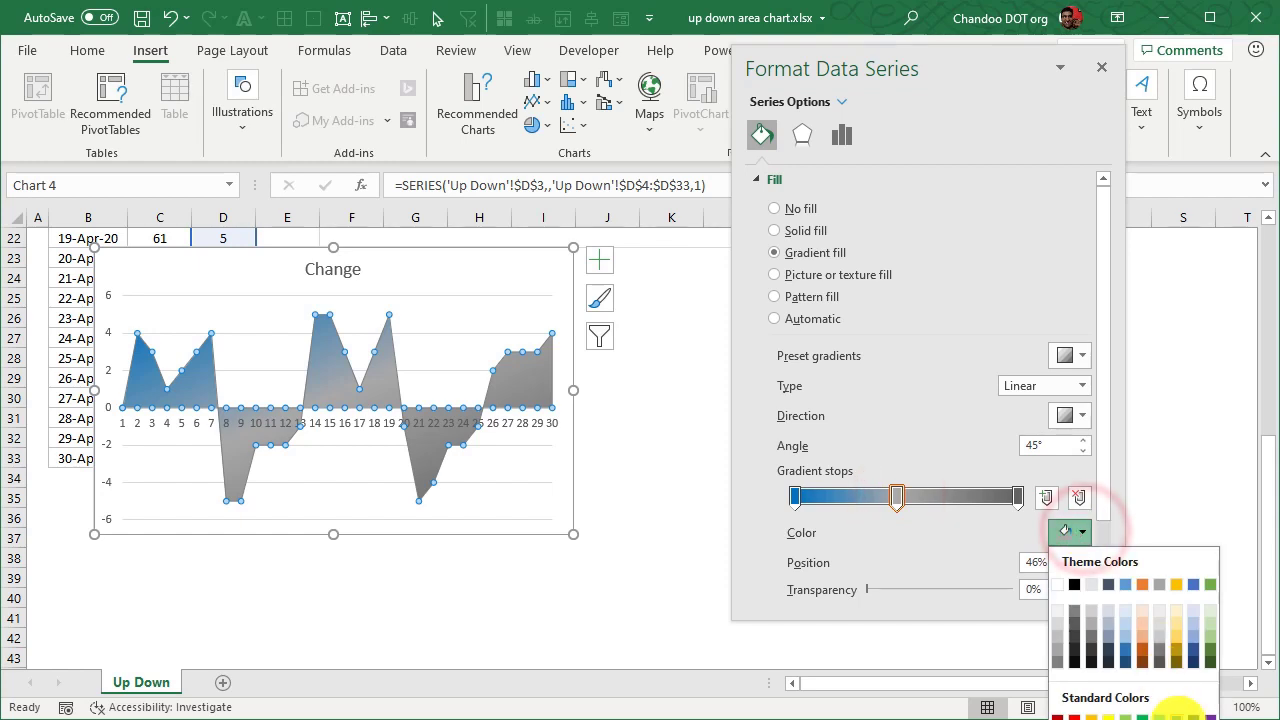
pyautogui.click(1175, 715)
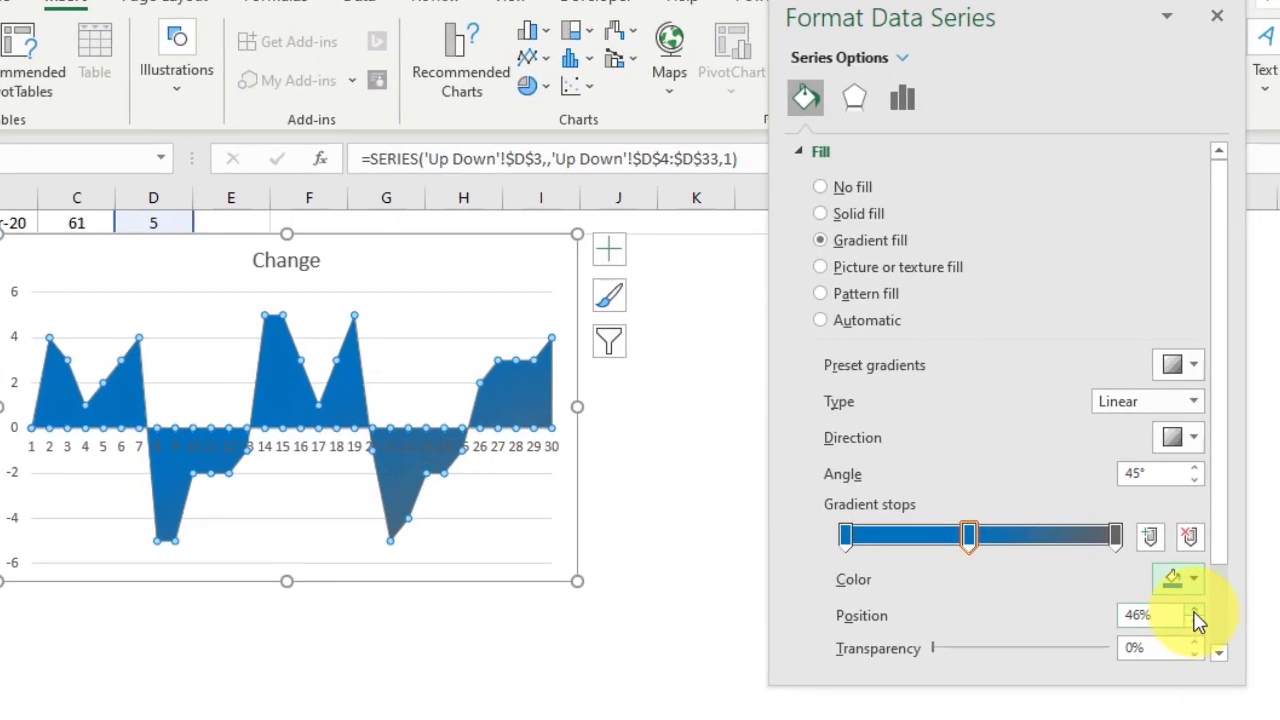
pyautogui.click(1195, 610)
pyautogui.click(1195, 610)
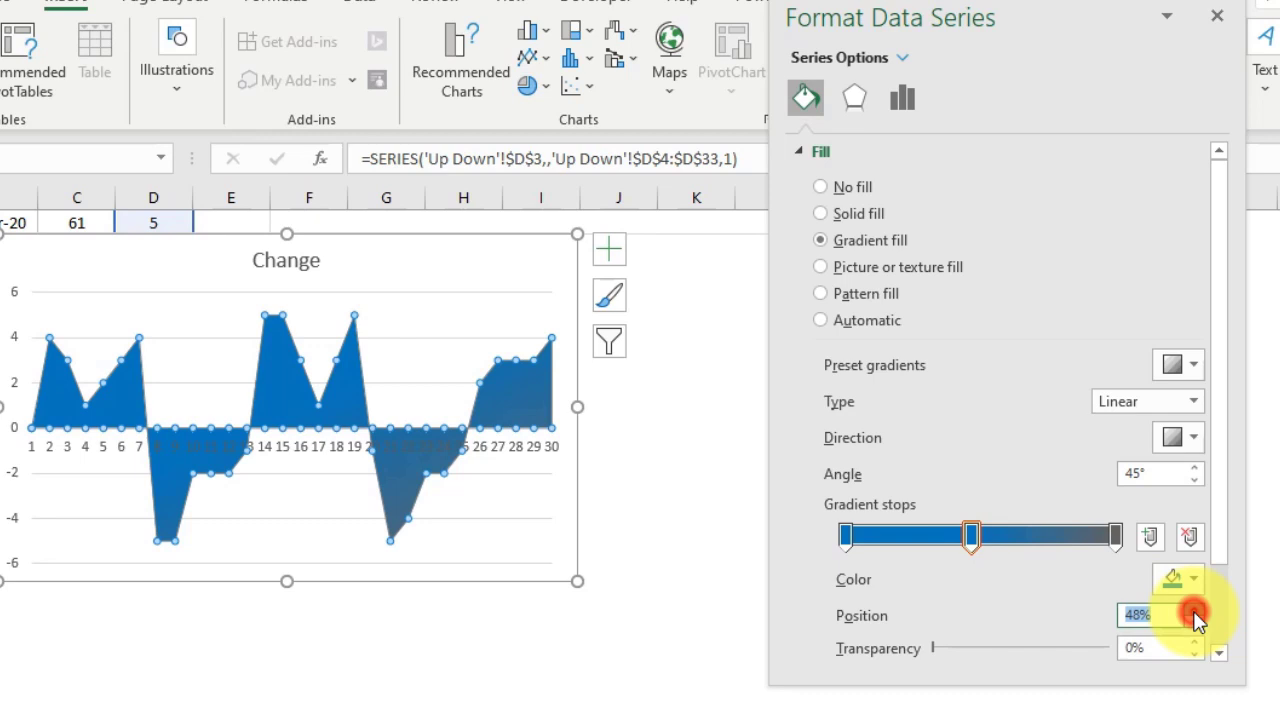
pyautogui.click(1195, 610)
pyautogui.click(1195, 610)
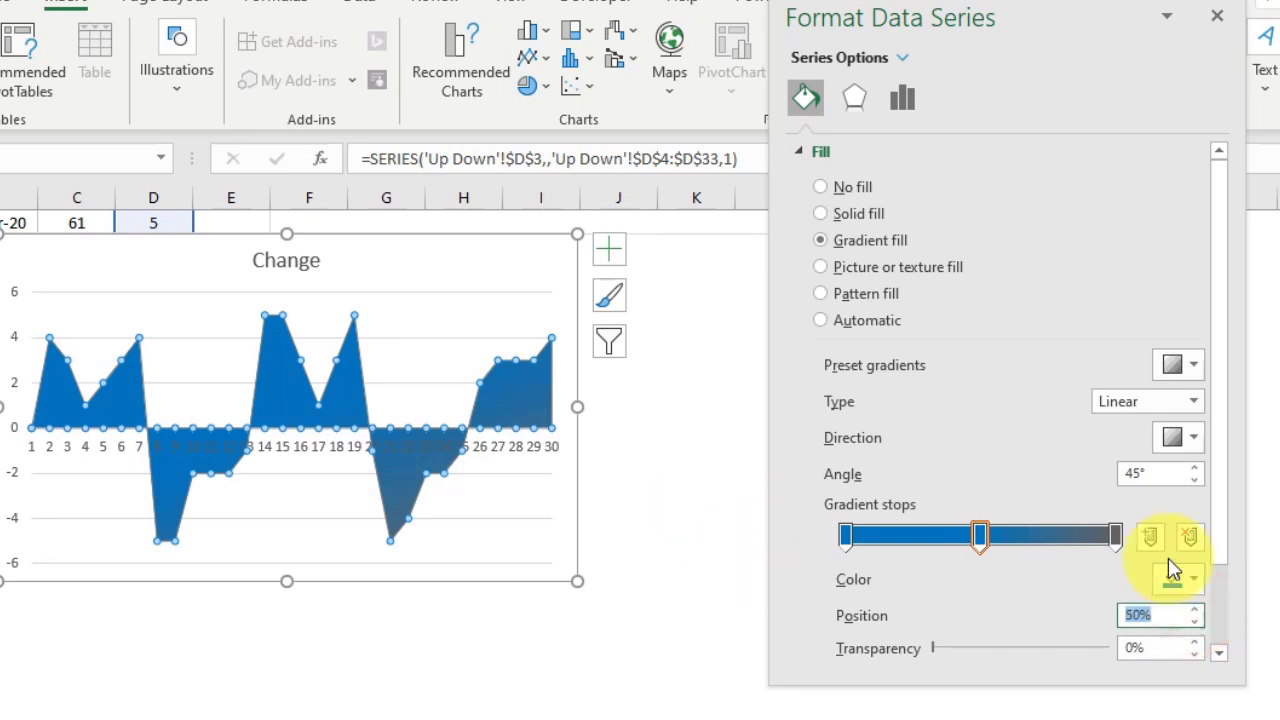
# Colour the last gradient stop red and set the gradient angle to 90°.
pyautogui.click(1115, 536)
pyautogui.click(1178, 578)
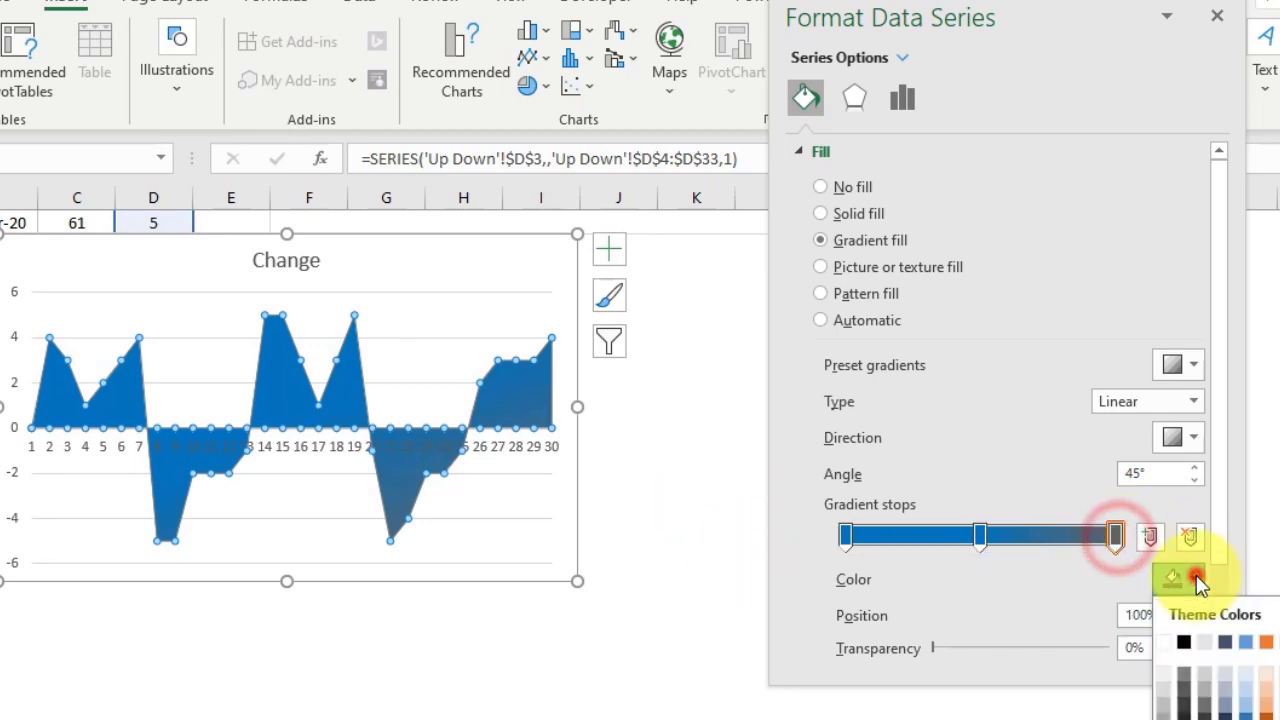
pyautogui.click(1163, 715)
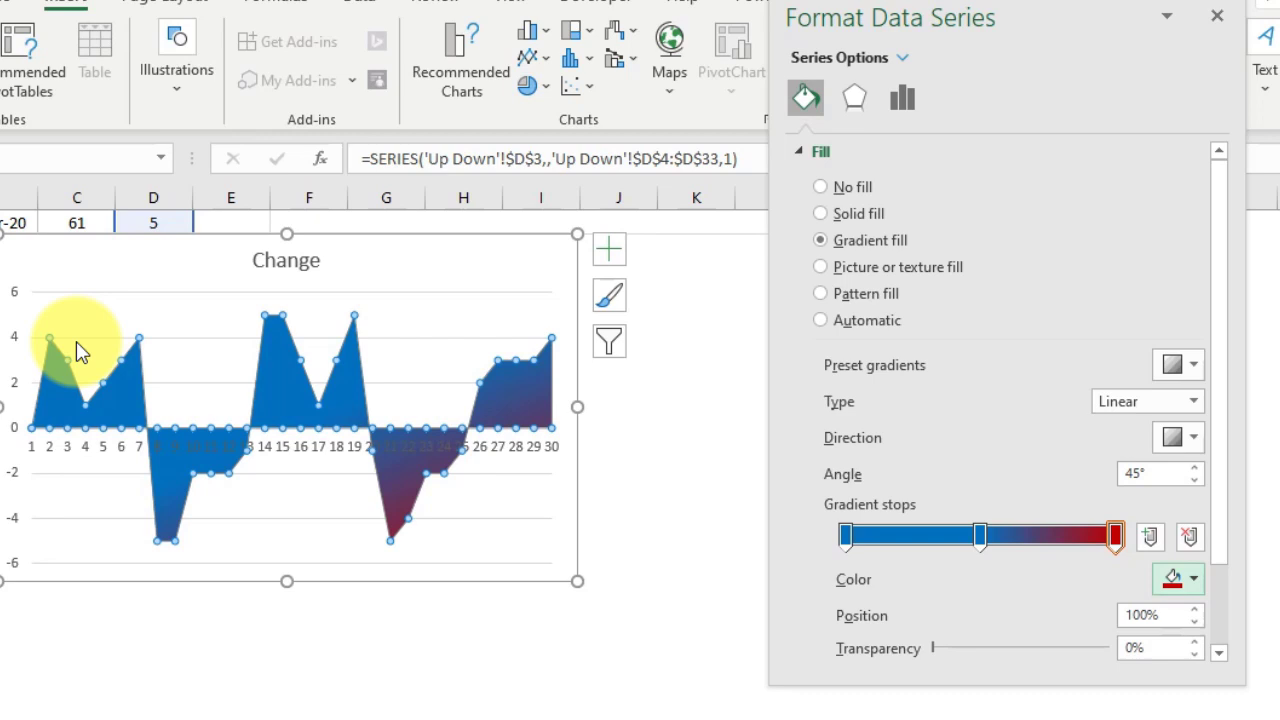
pyautogui.click(1186, 437)
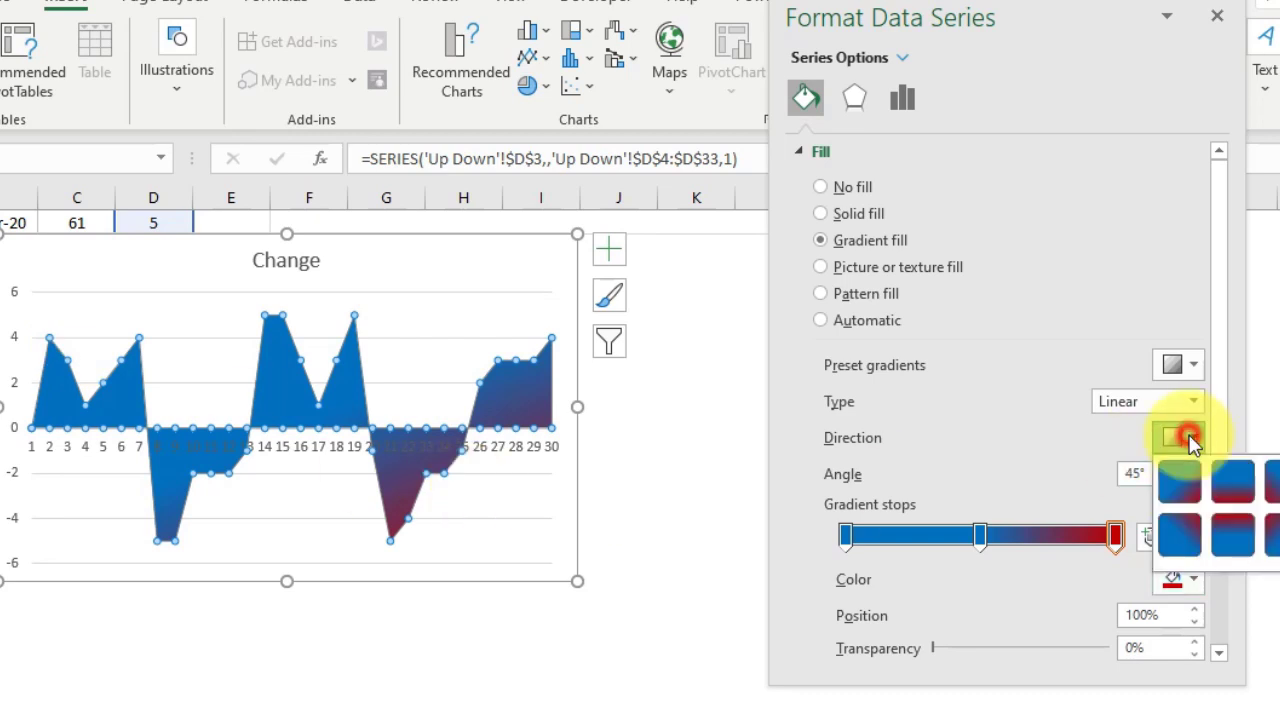
pyautogui.click(1233, 485)
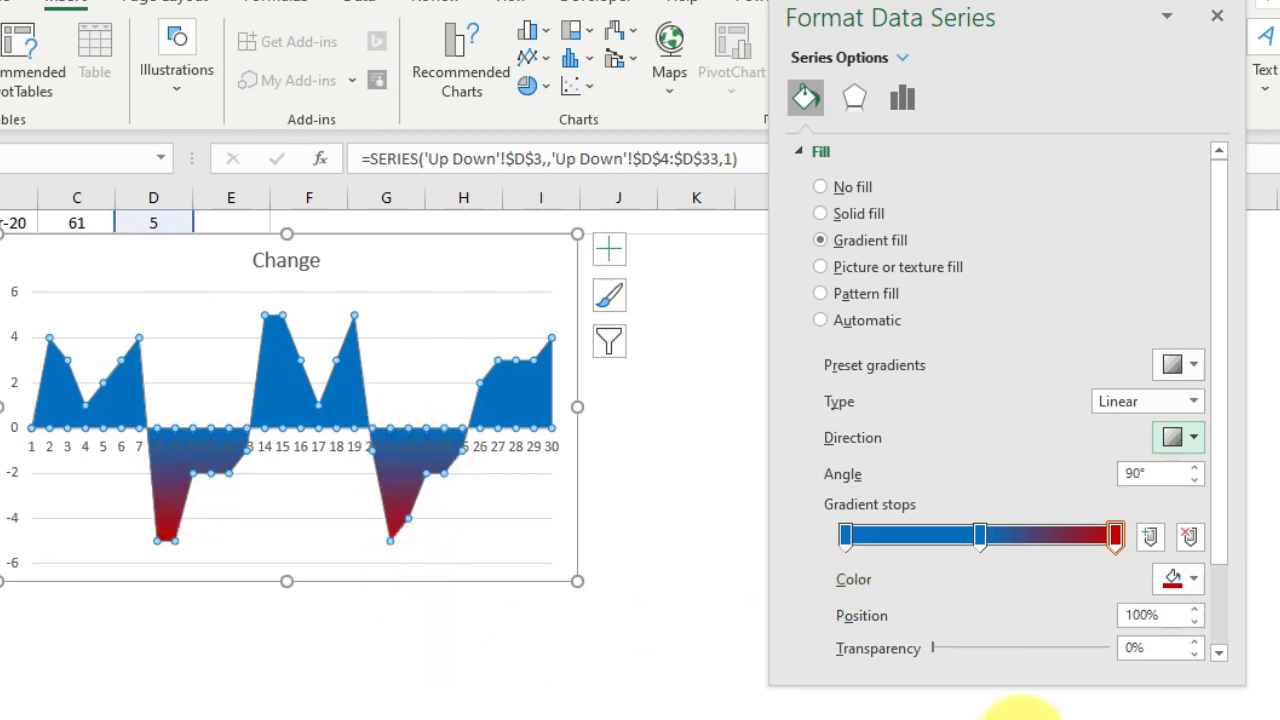
# Add a red gradient stop and move it to 50% beside the blue stop.
pyautogui.click(997, 536)
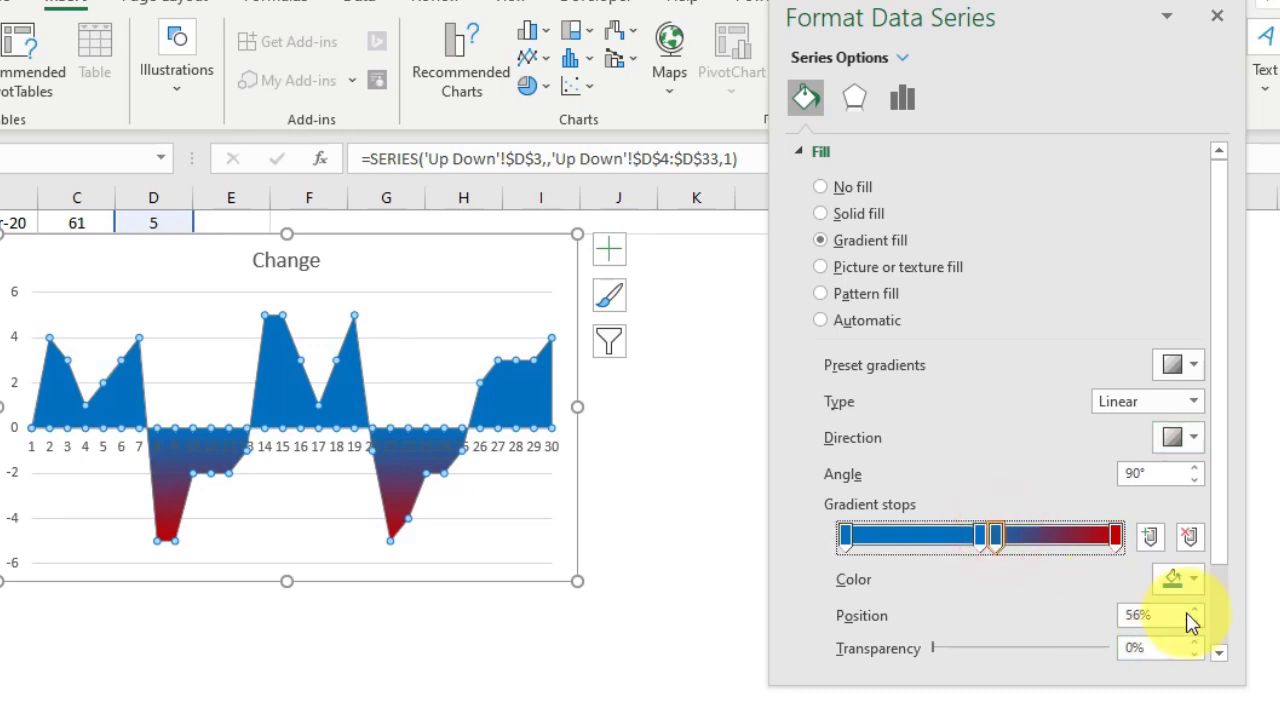
pyautogui.click(1193, 579)
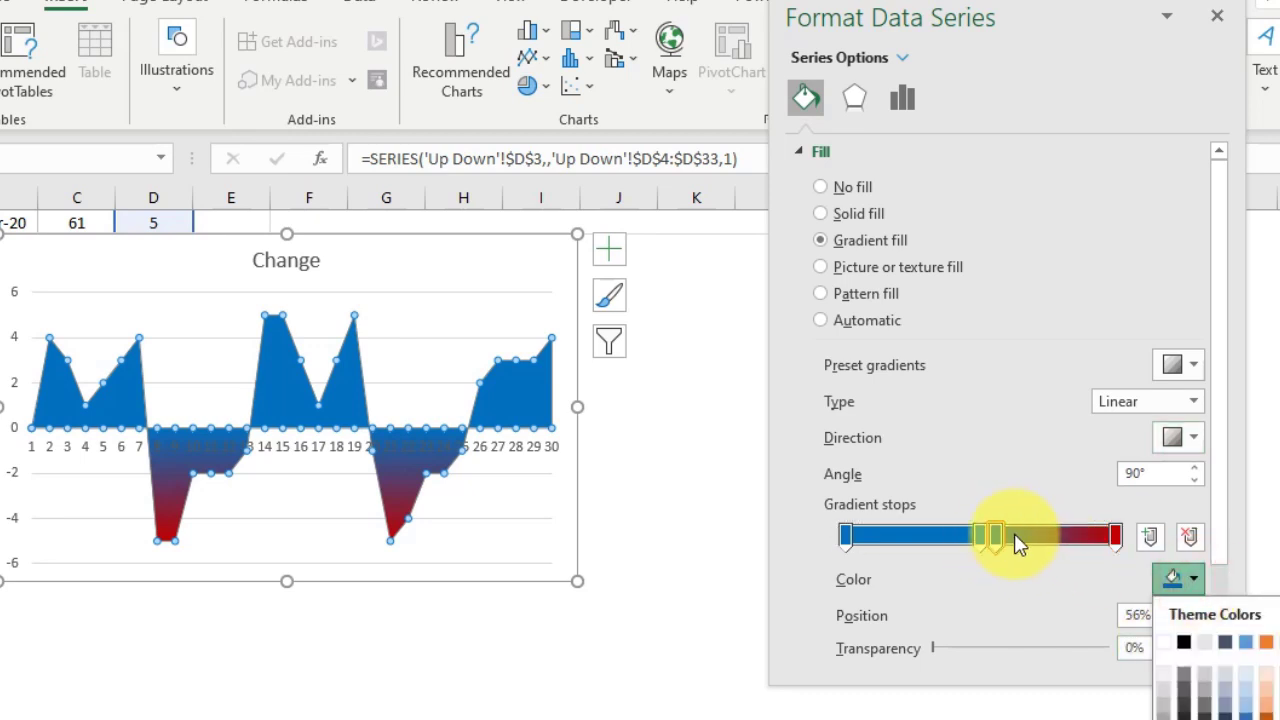
pyautogui.click(1184, 718)
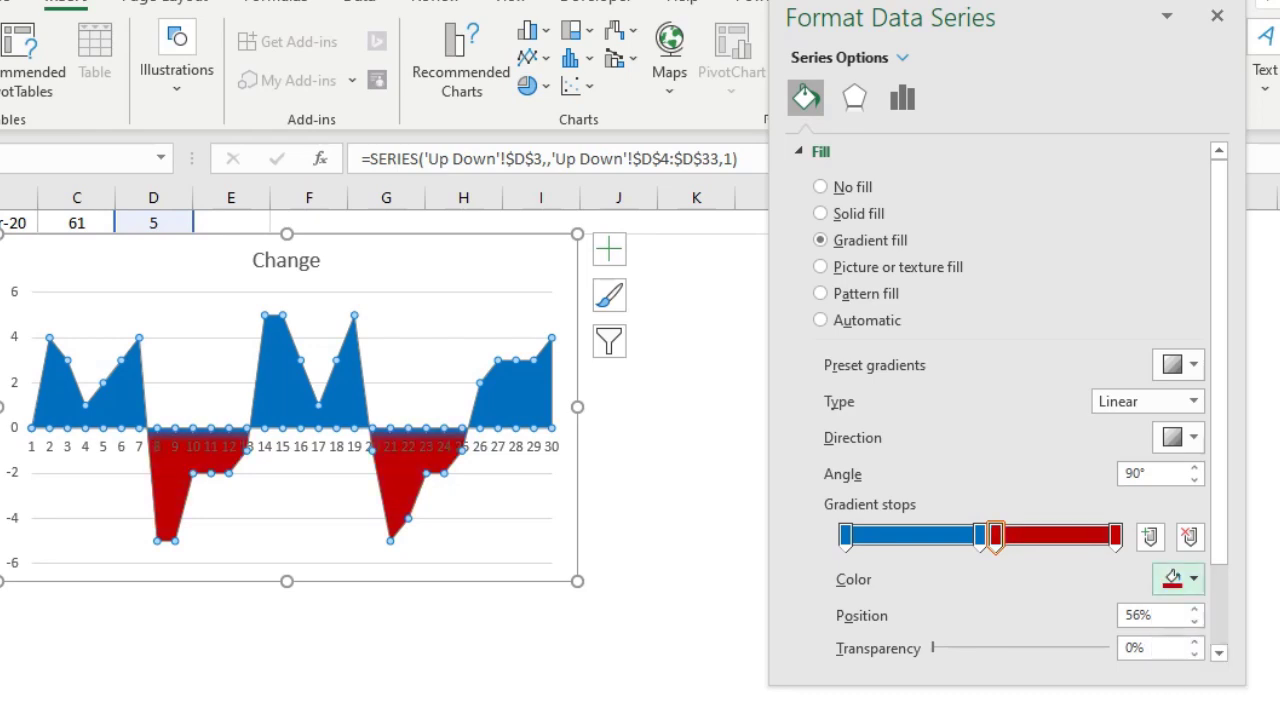
pyautogui.click(996, 532)
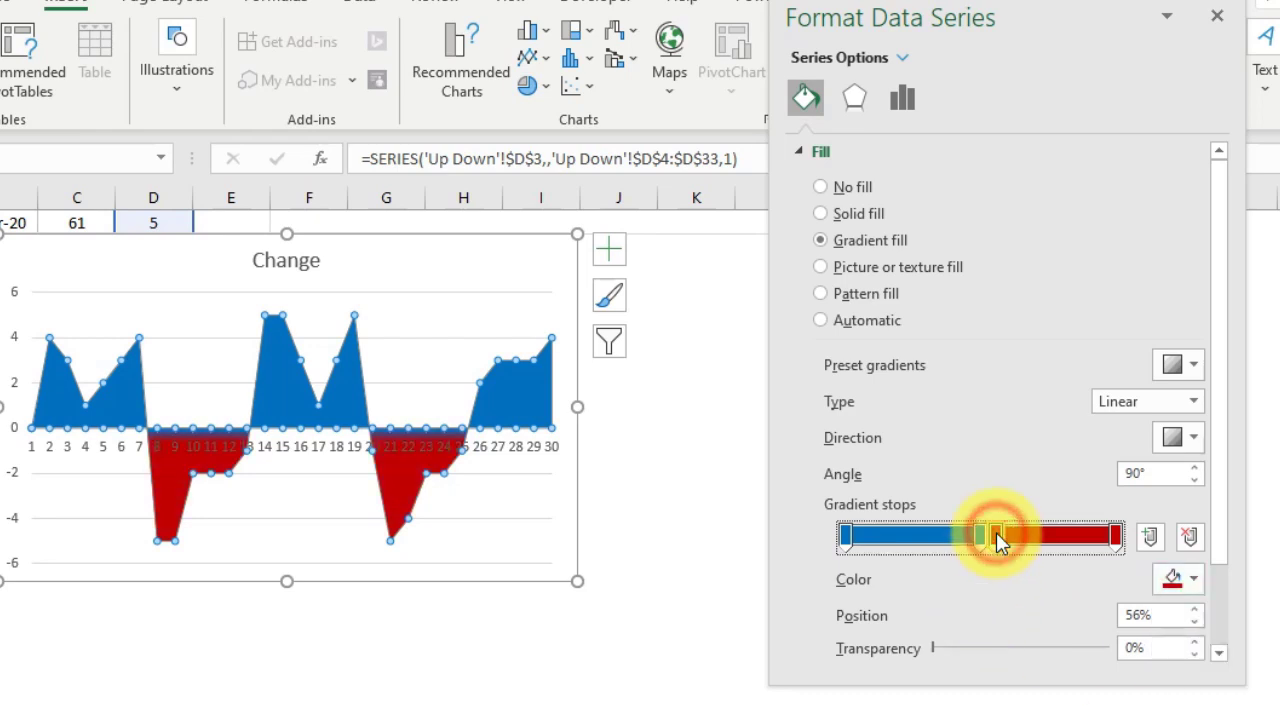
pyautogui.click(1194, 621)
pyautogui.click(1194, 621)
pyautogui.click(1194, 621)
pyautogui.click(1191, 623)
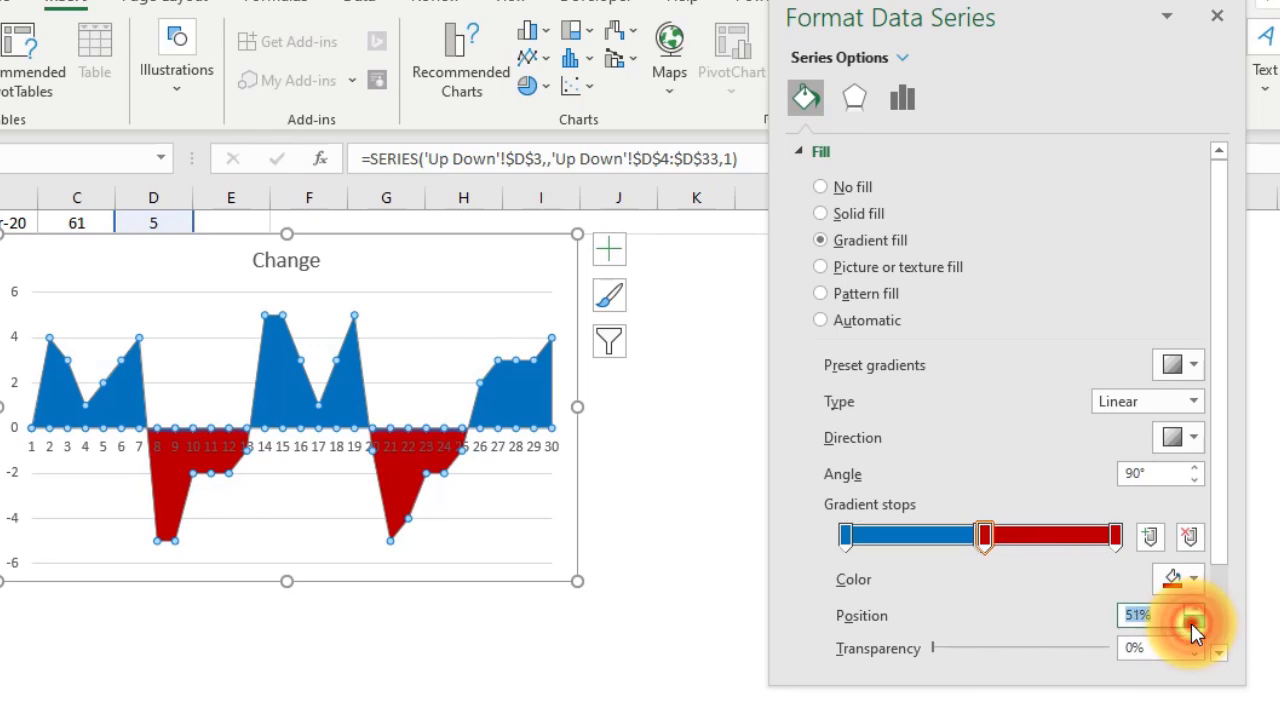
pyautogui.click(1191, 623)
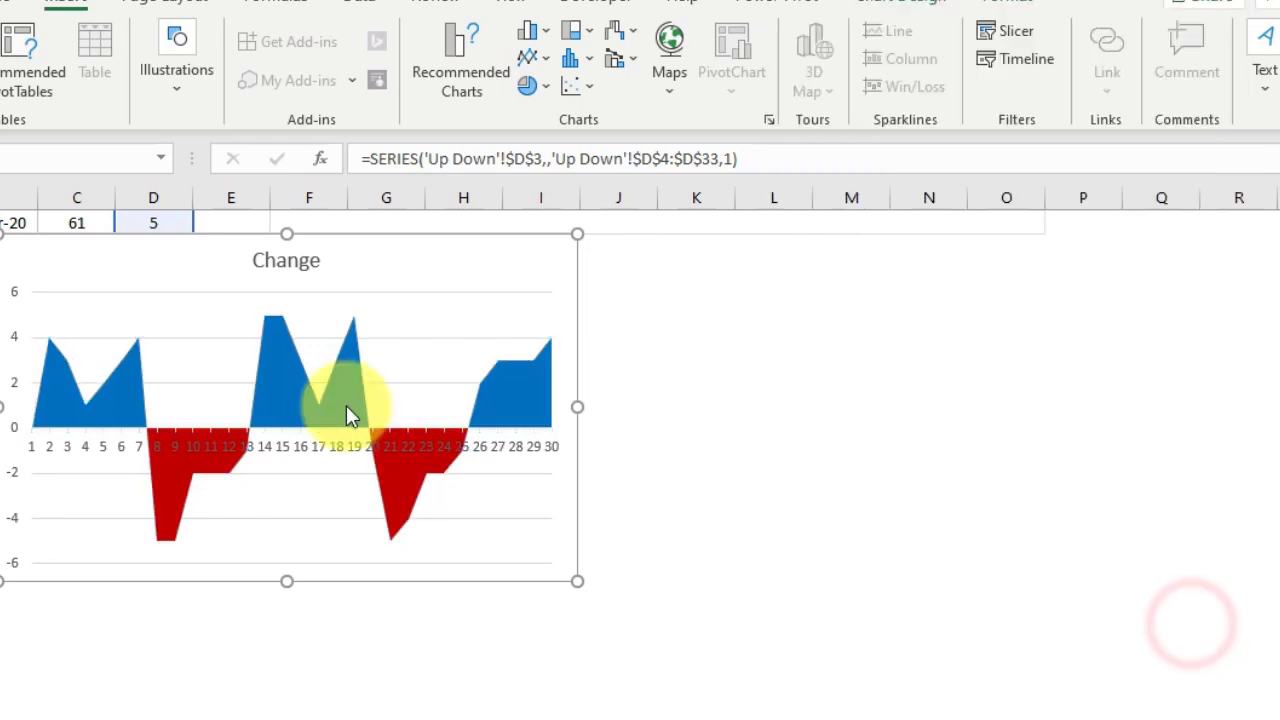
pyautogui.doubleClick(346, 405)
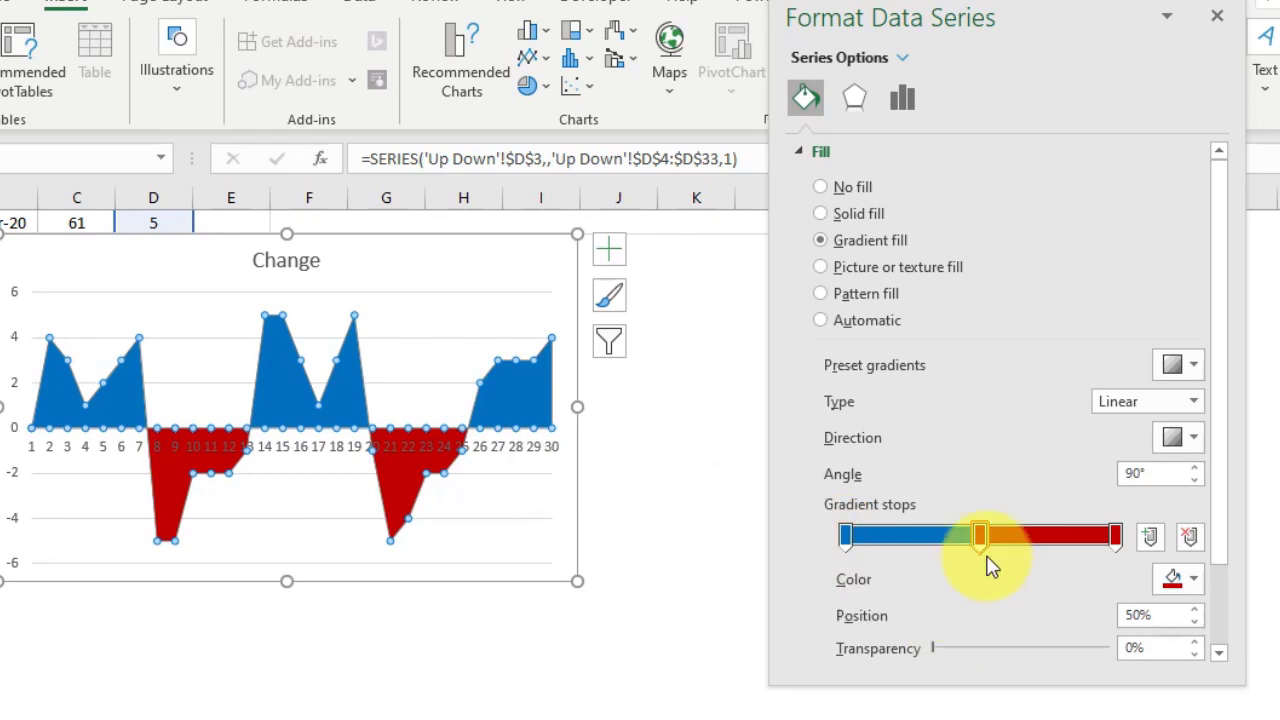
pyautogui.moveTo(980, 537); pyautogui.dragTo(1118, 540)
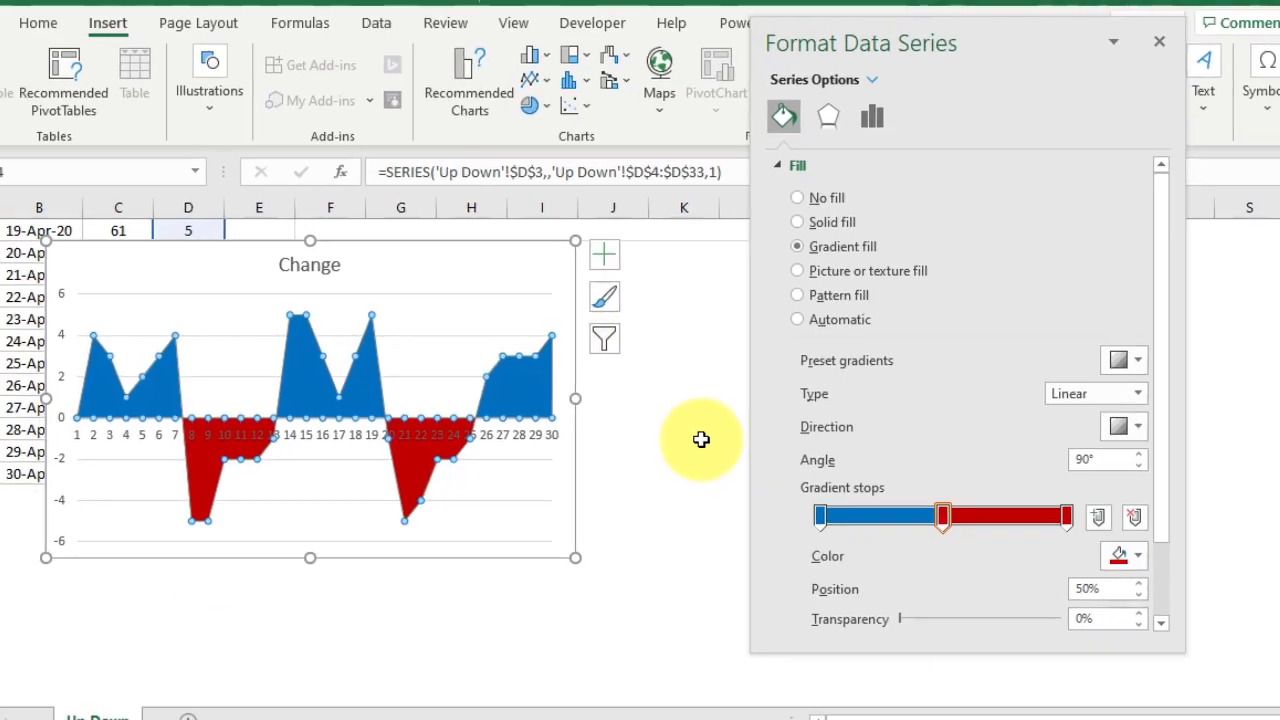
# Close the formatting pane and drag the Change chart below the first chart.
pyautogui.click(701, 439)
pyautogui.click(1159, 42)
pyautogui.moveTo(445, 264); pyautogui.dragTo(717, 306)
pyautogui.scroll(5, 951, 423)
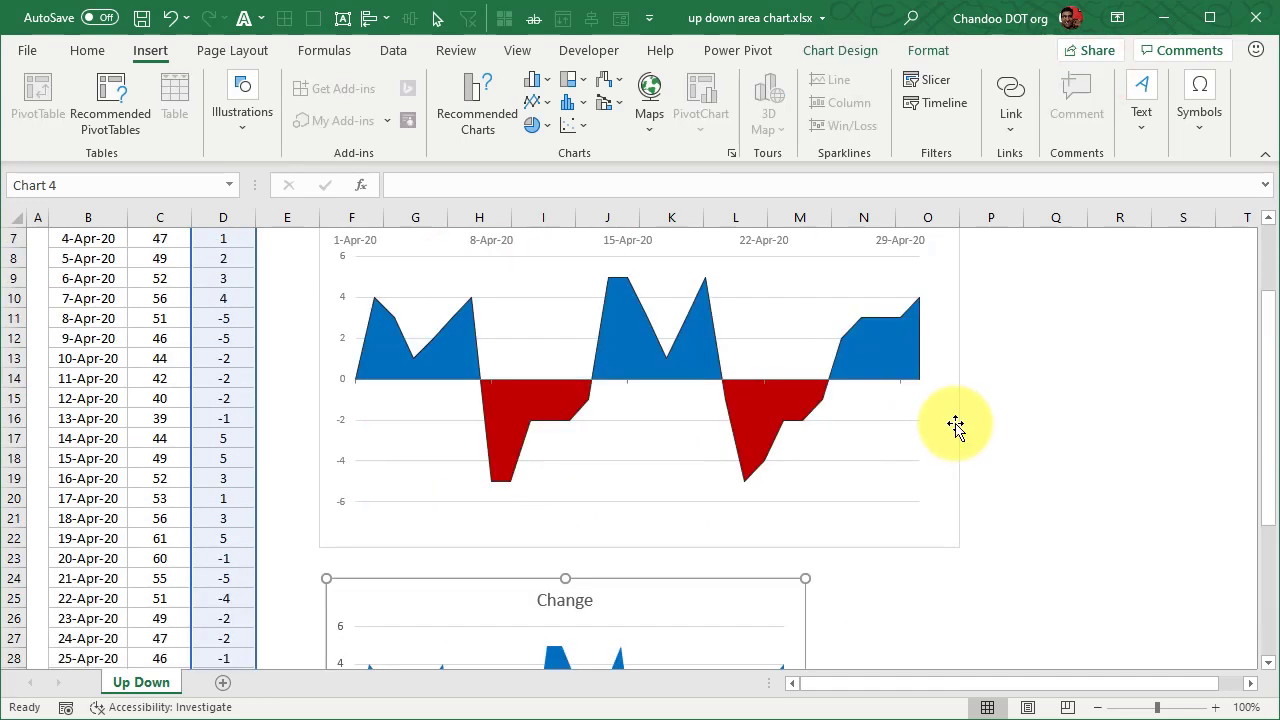
pyautogui.scroll(1, 955, 427)
pyautogui.scroll(-6, 955, 427)
pyautogui.scroll(6, 955, 427)
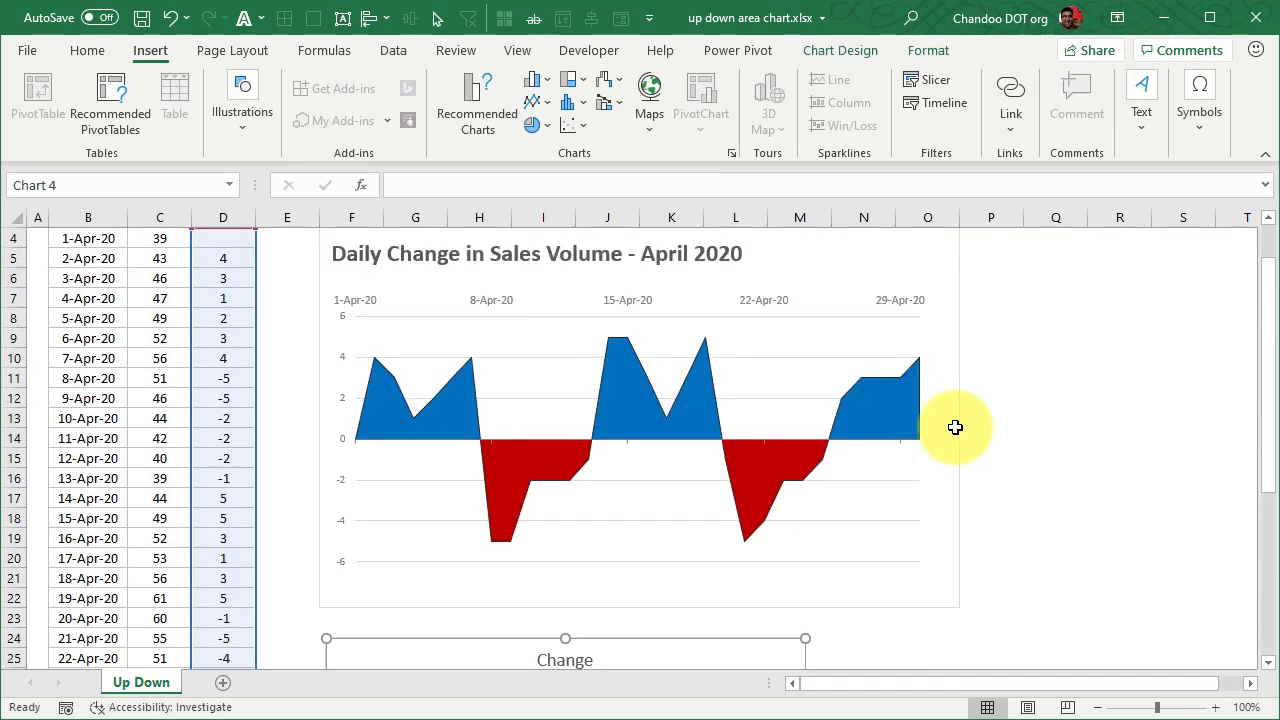
pyautogui.scroll(-6, 955, 427)
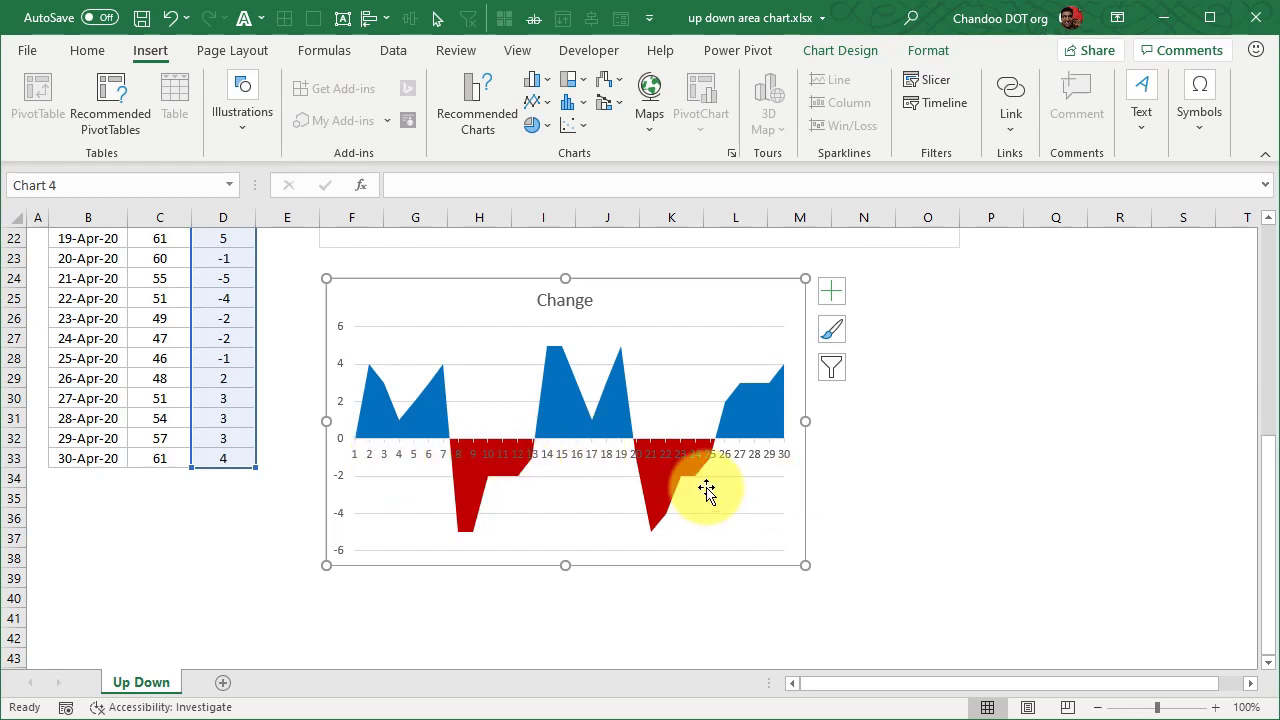
# Select the Change chart's horizontal axis.
pyautogui.click(585, 455)
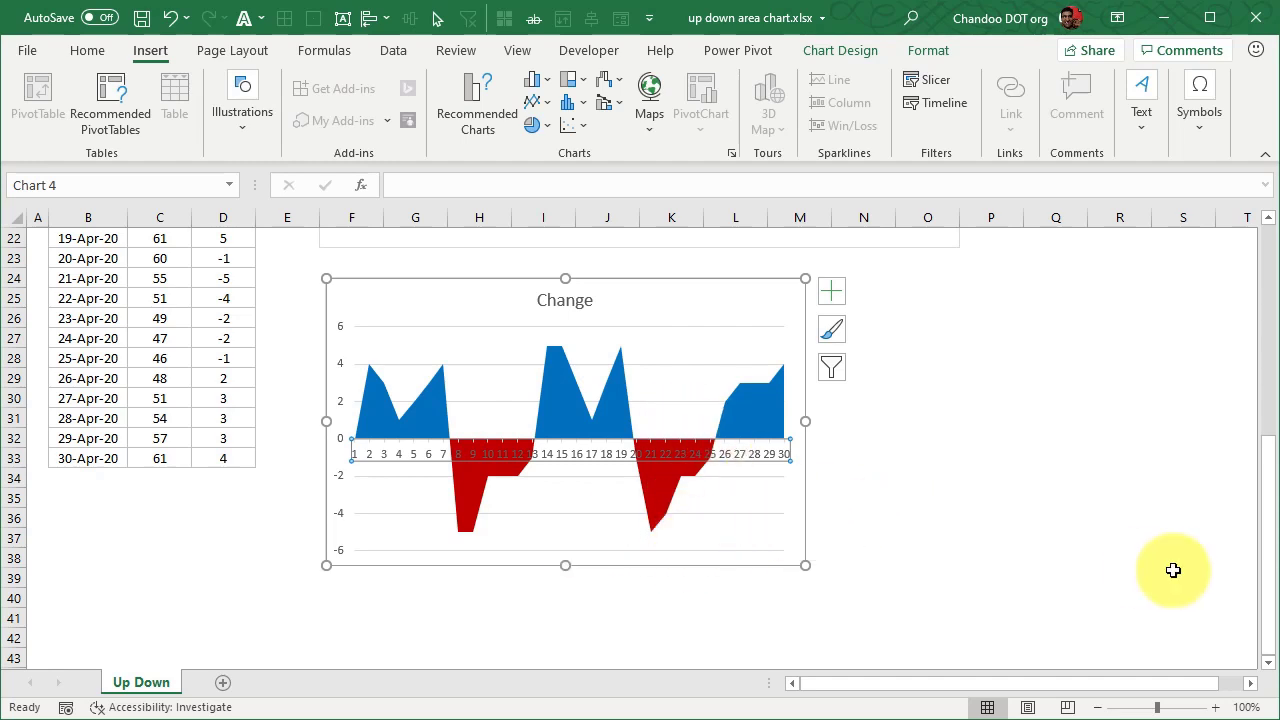
pyautogui.scroll(7, 1171, 571)
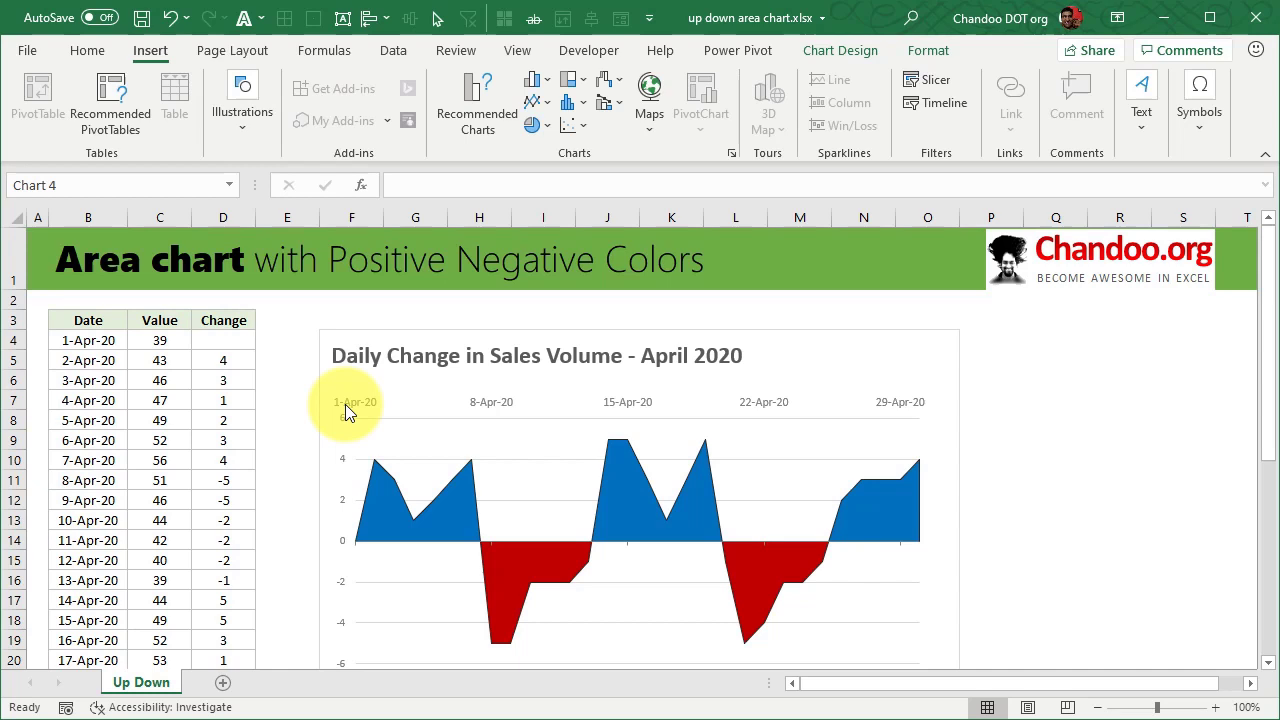
pyautogui.scroll(-7, 824, 545)
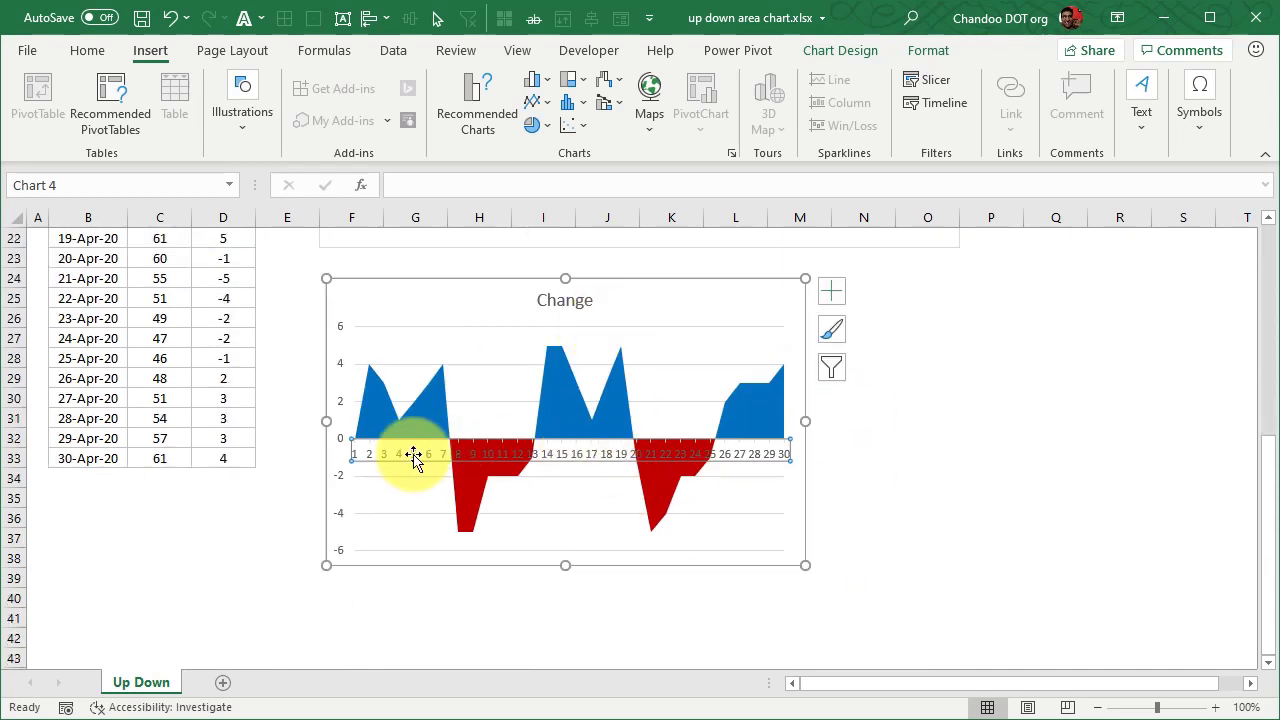
# Set the horizontal axis Label Position to High, placing day numbers at the top.
pyautogui.doubleClick(562, 452)
pyautogui.hotkey('ctrl', '1')
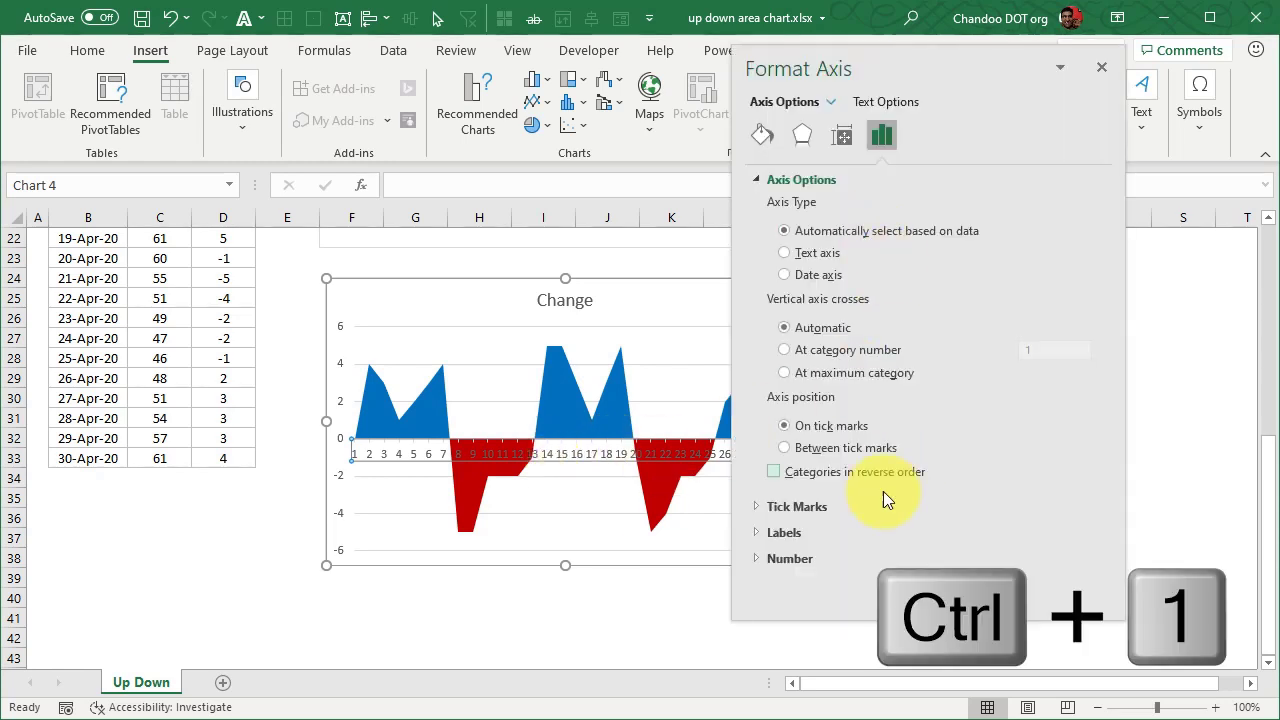
pyautogui.click(812, 532)
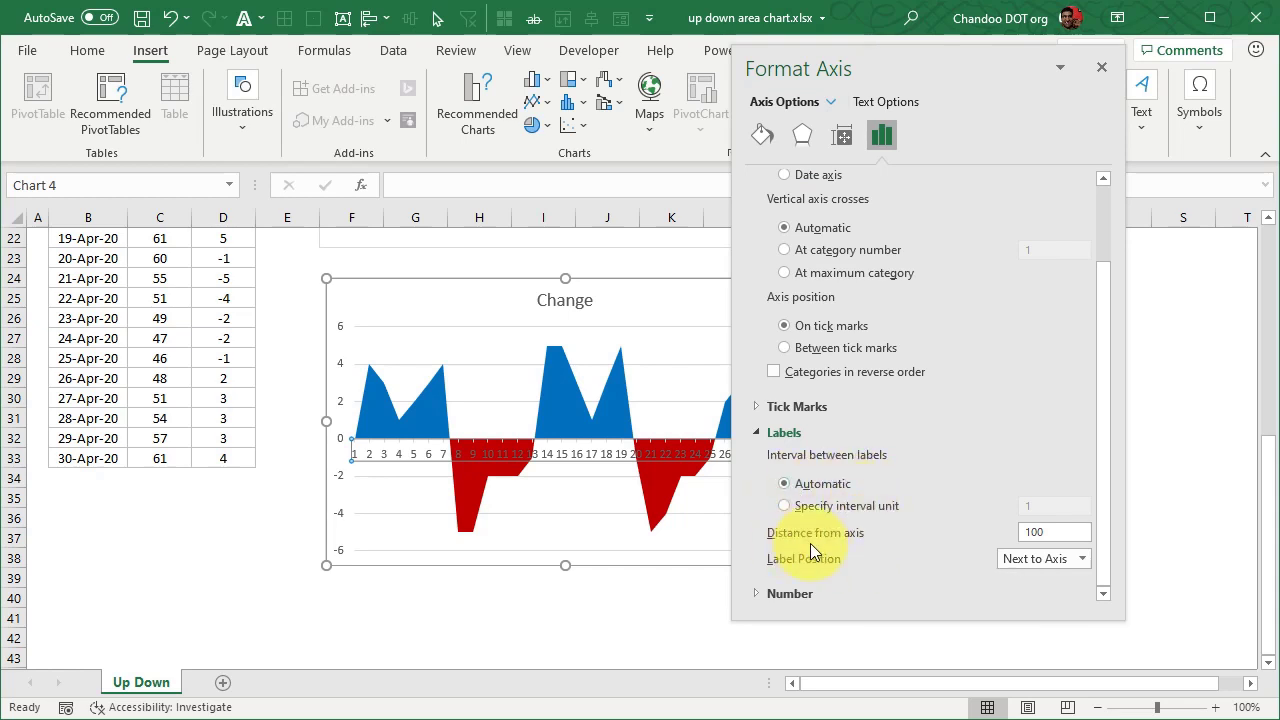
pyautogui.click(1016, 558)
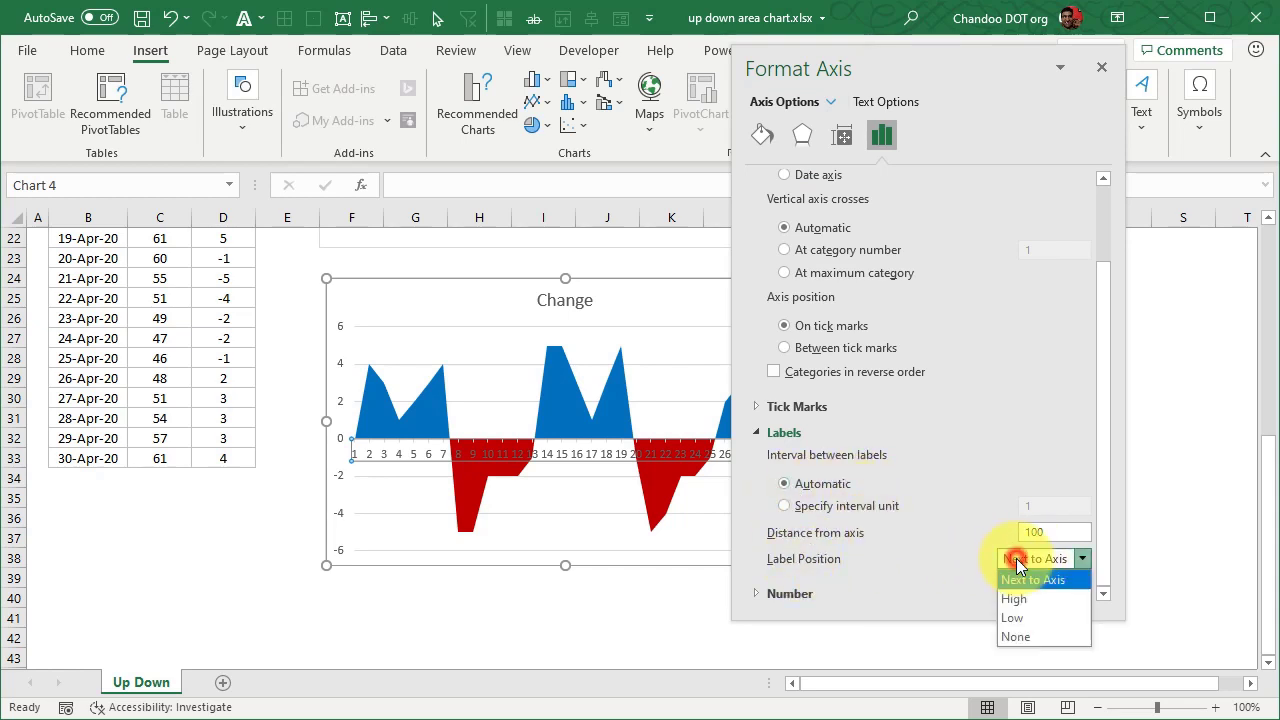
pyautogui.click(1023, 597)
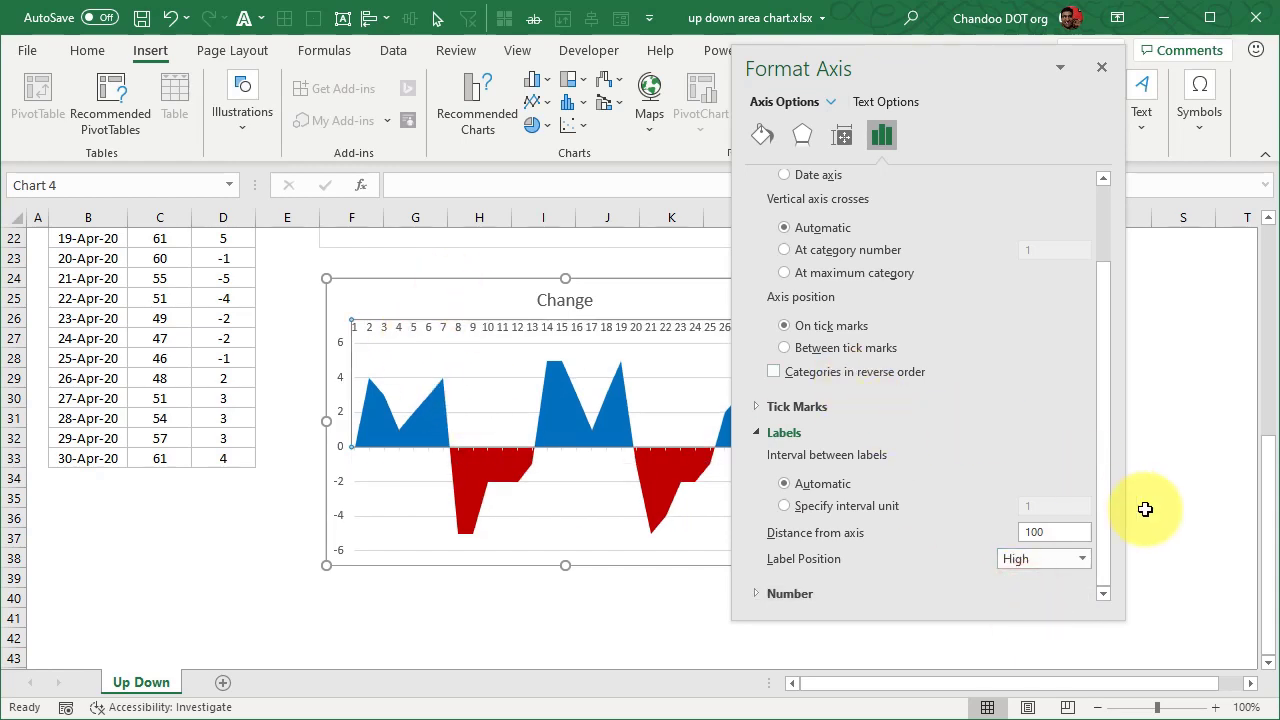
pyautogui.moveTo(1104, 403); pyautogui.dragTo(1098, 255)
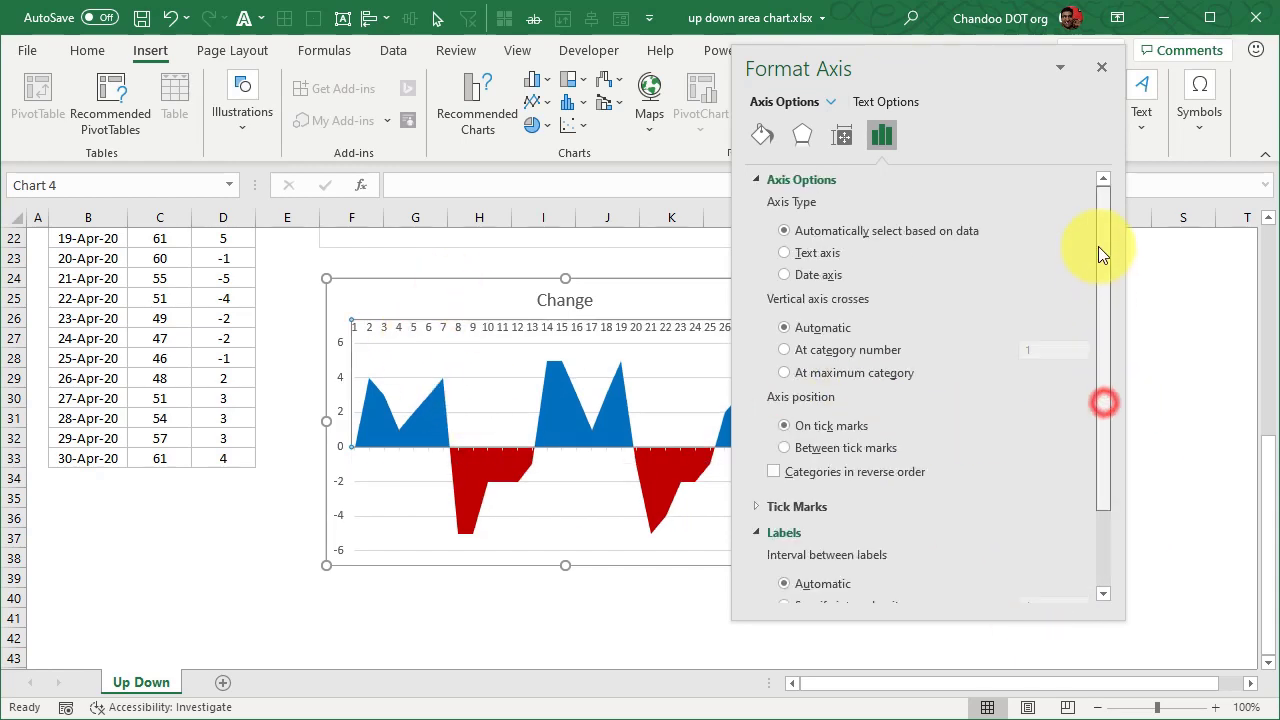
pyautogui.click(1101, 67)
pyautogui.click(971, 522)
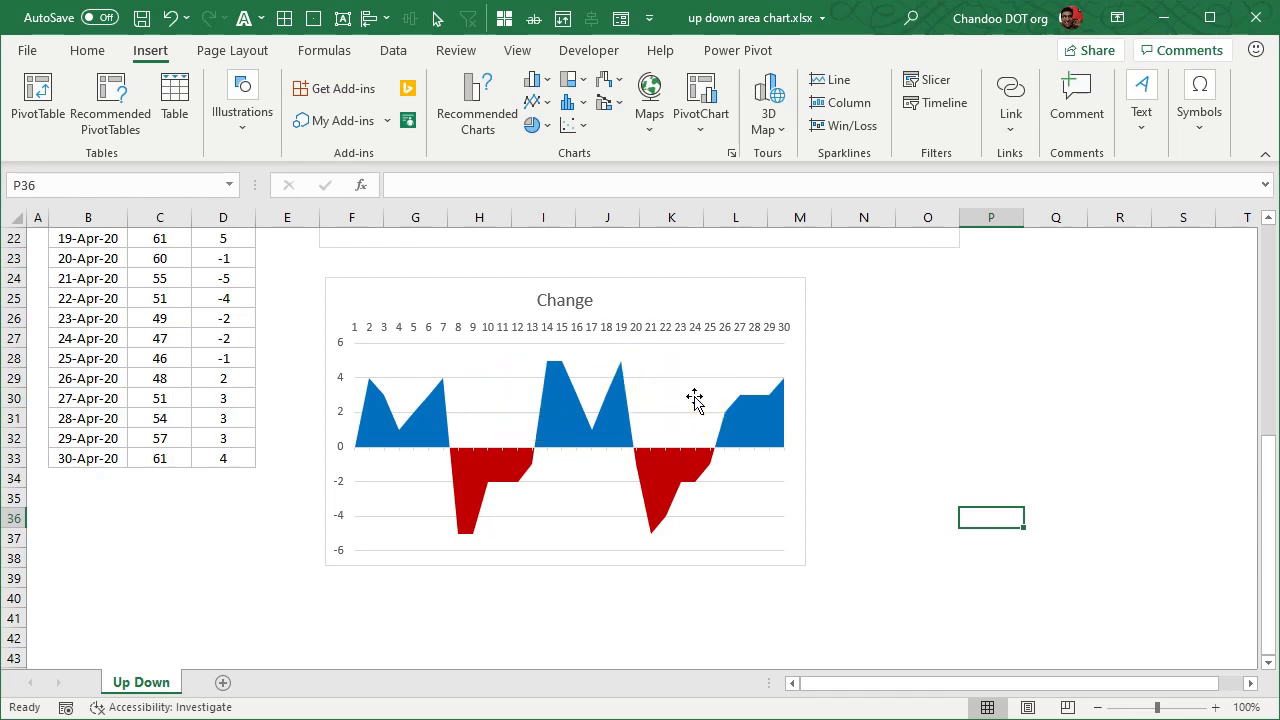
pyautogui.scroll(6, 694, 400)
pyautogui.scroll(-4, 694, 434)
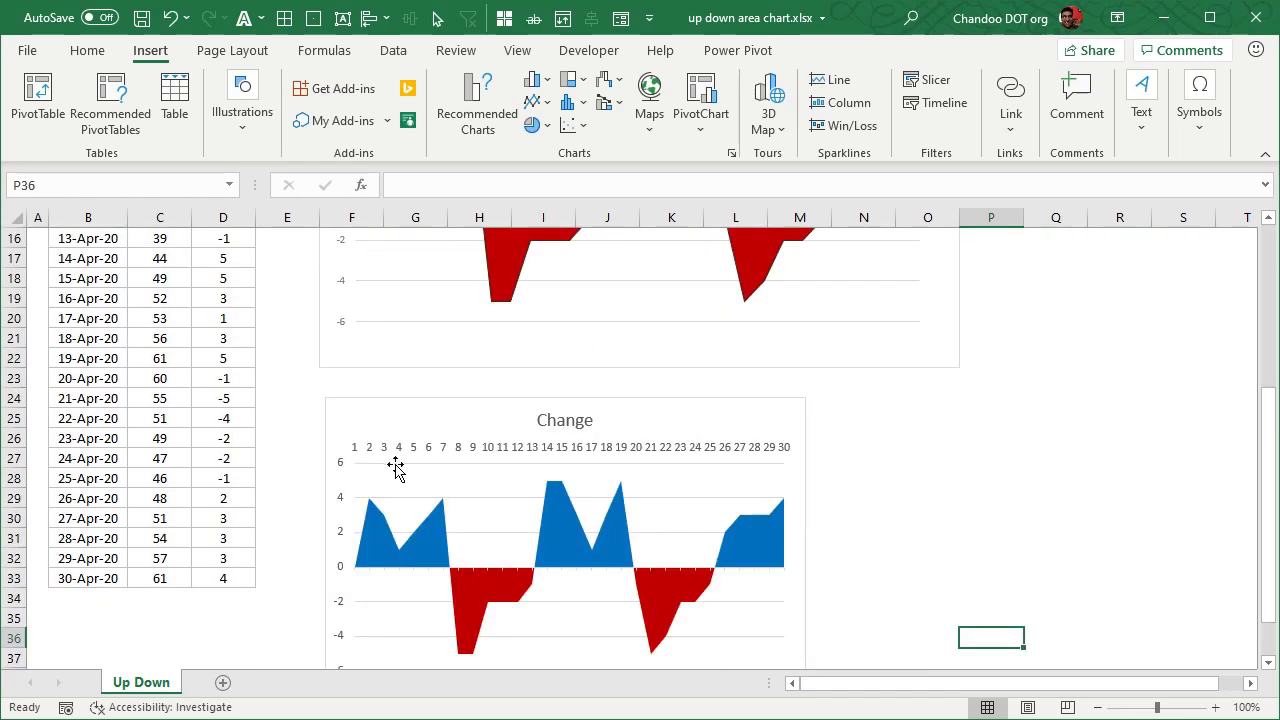
pyautogui.scroll(5, 860, 523)
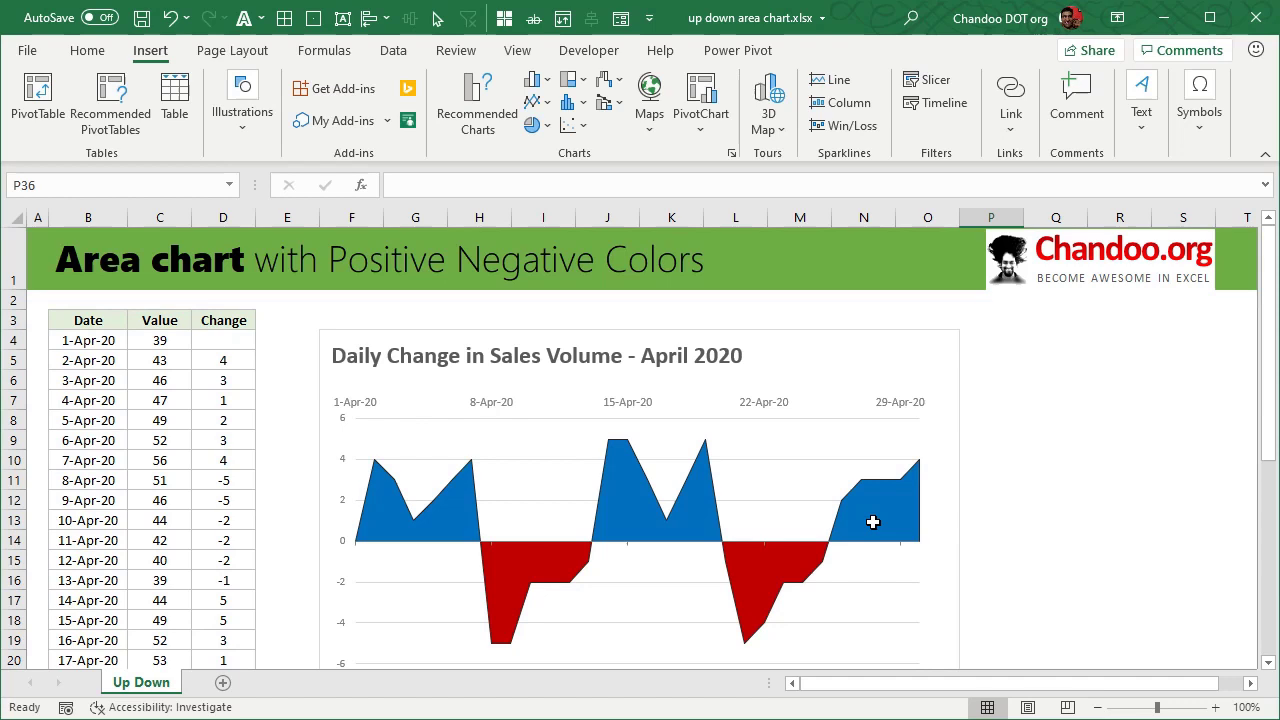
pyautogui.scroll(-2, 869, 551)
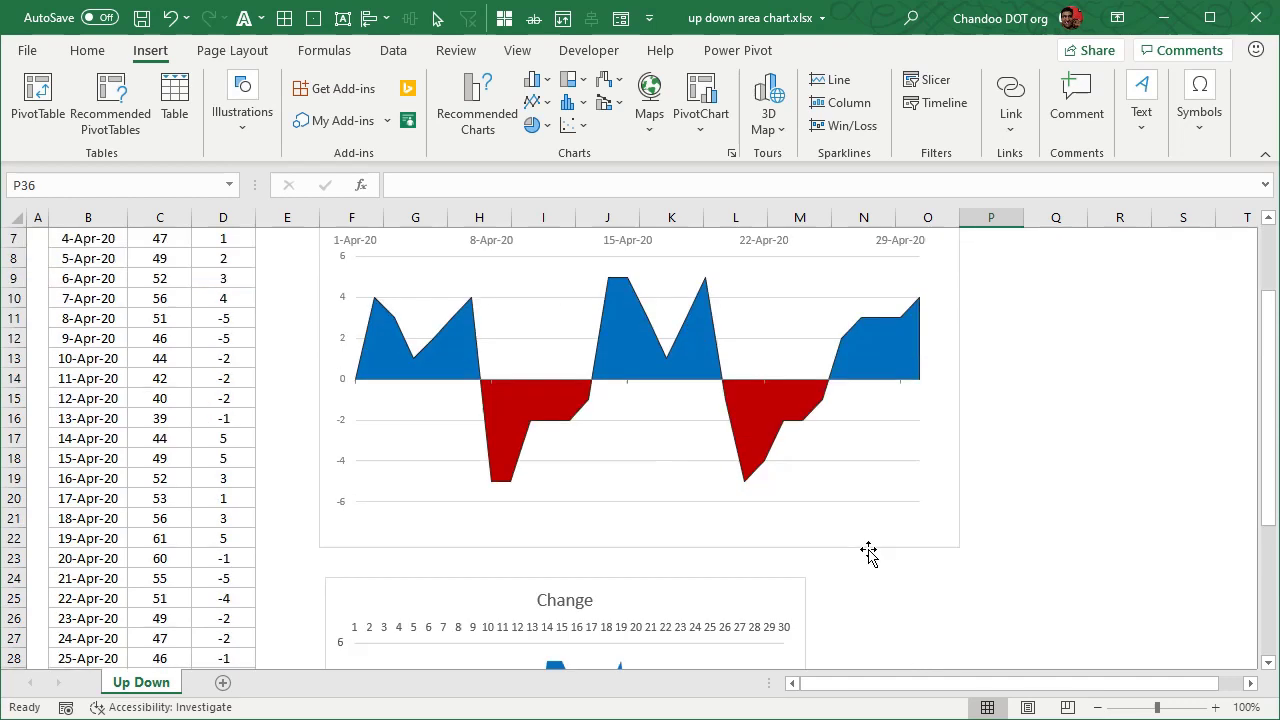
pyautogui.scroll(-5, 868, 553)
pyautogui.scroll(7, 869, 553)
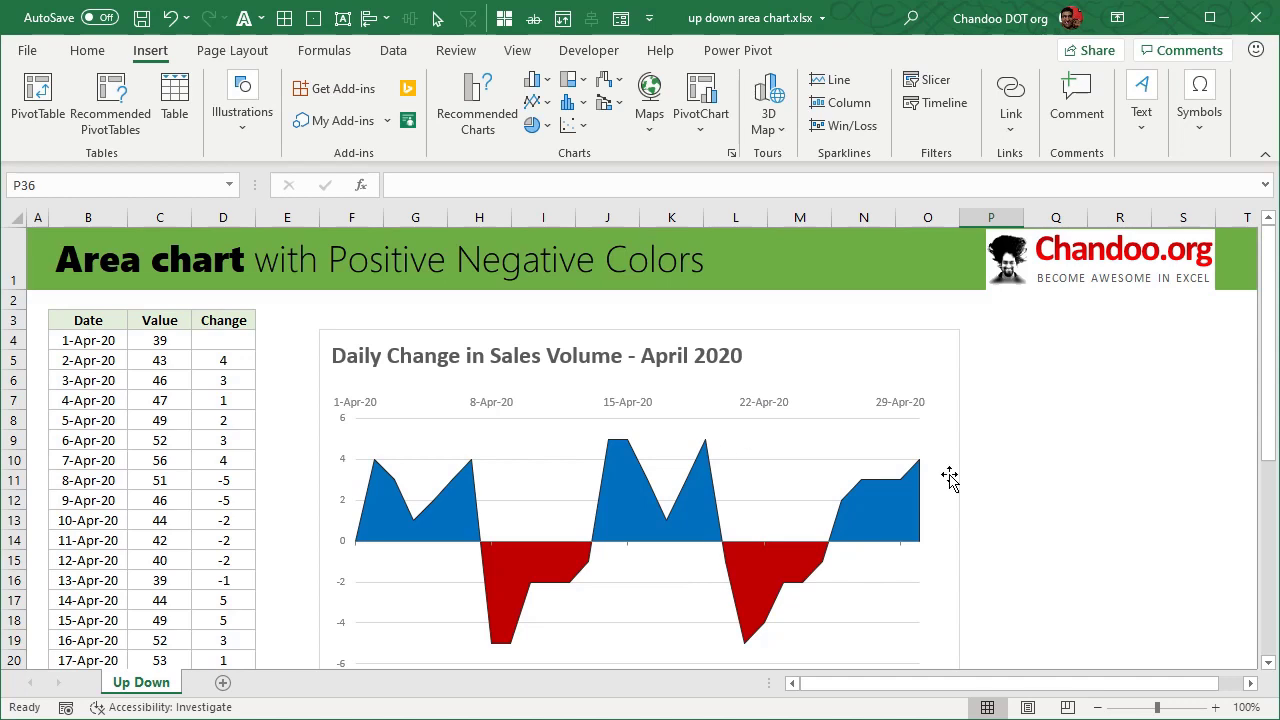
# Enter 10 as the 2-Apr-20 Change value in cell D5, replacing an interim 7.
pyautogui.click(247, 362)
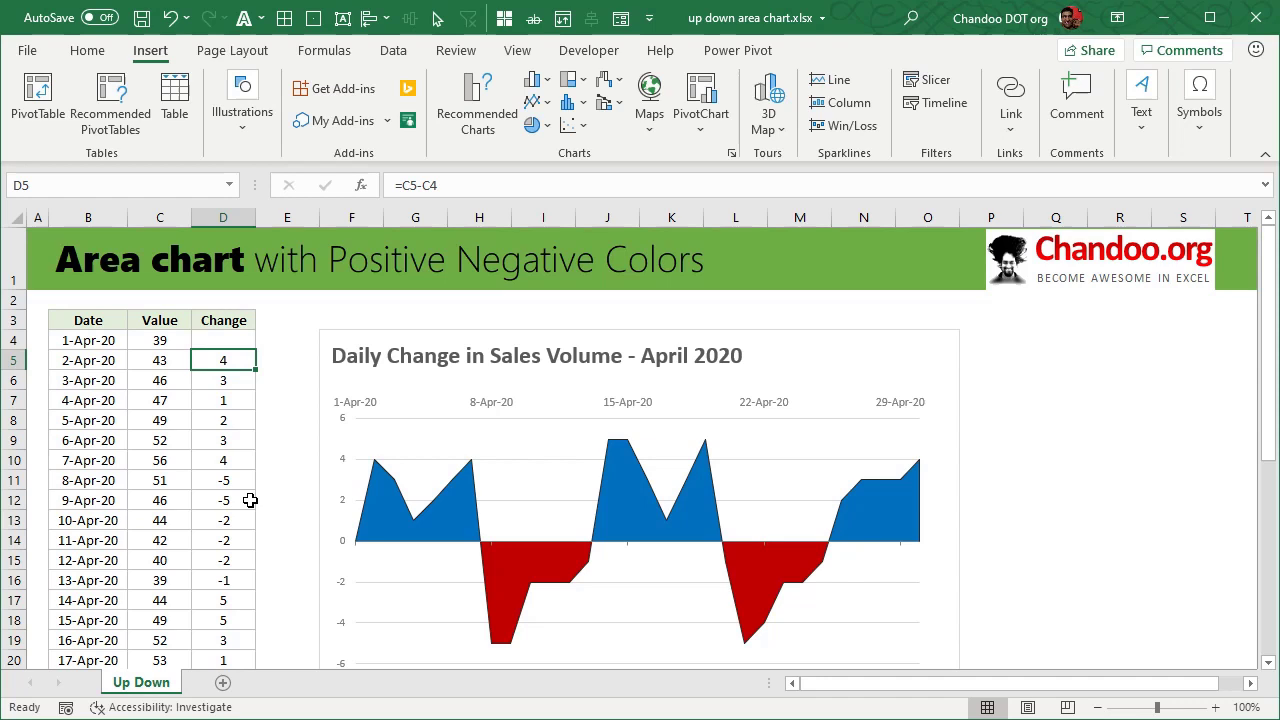
pyautogui.write('7')
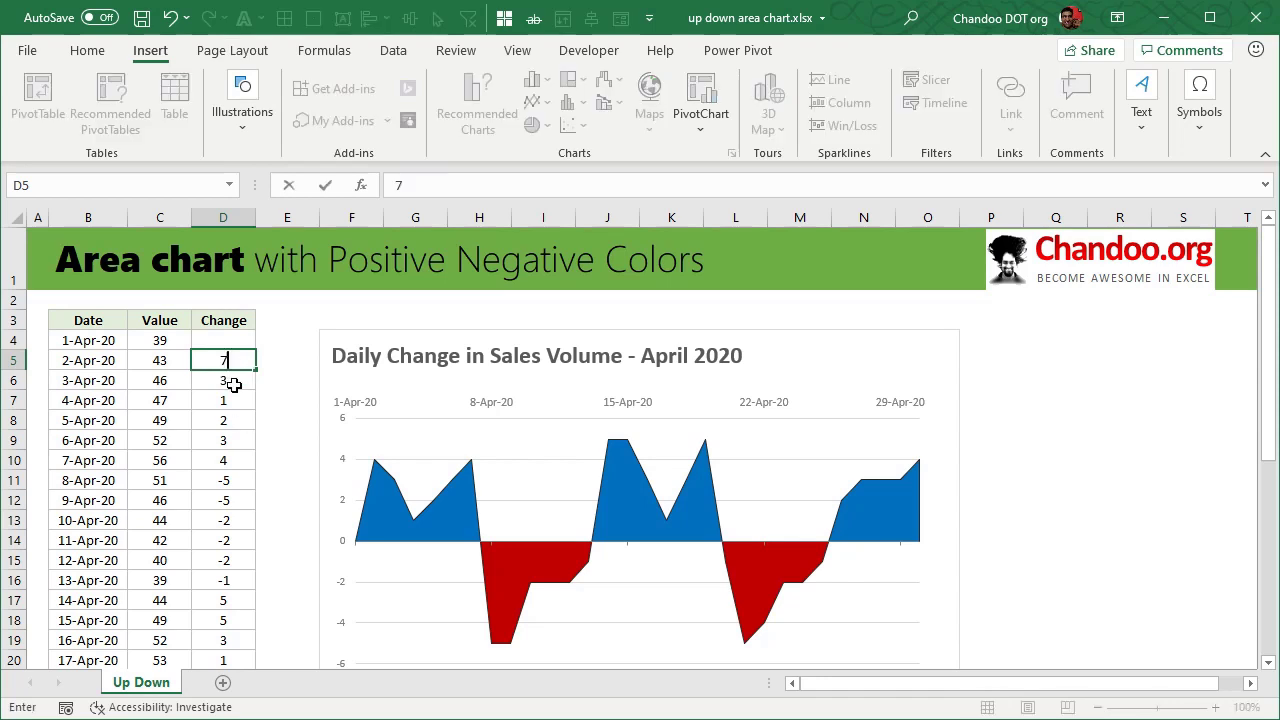
pyautogui.press('Tab')
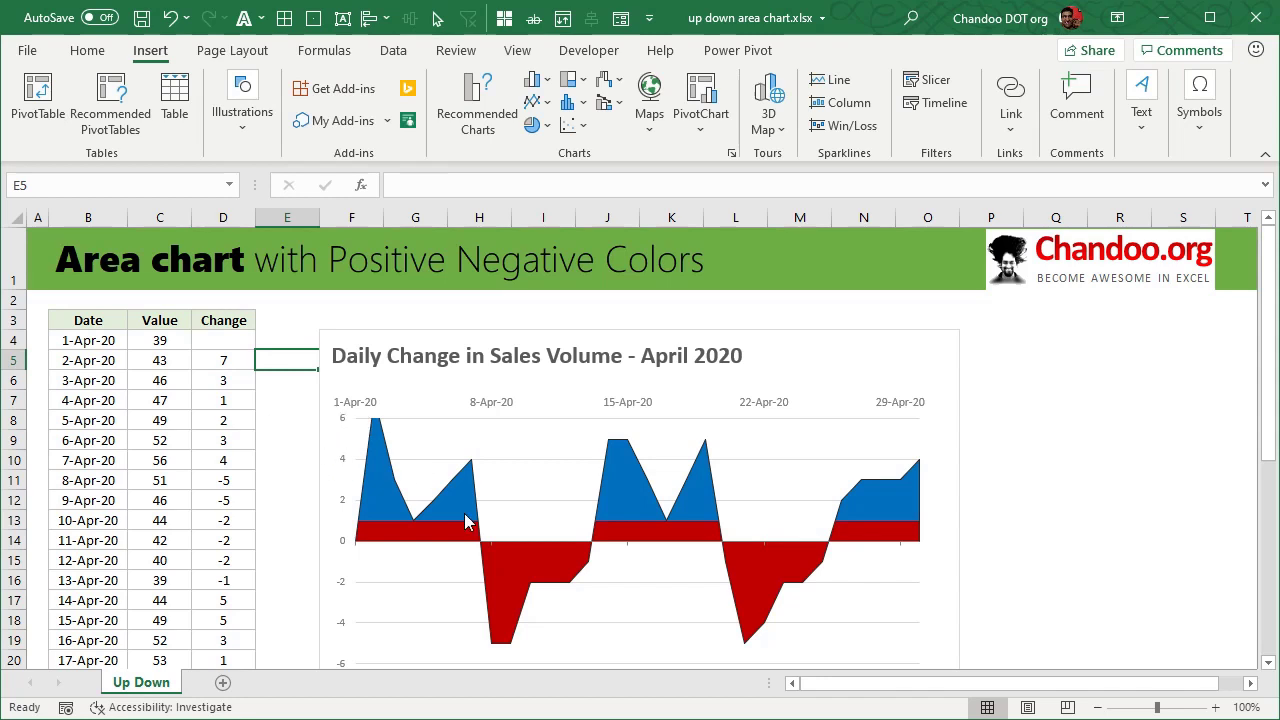
pyautogui.scroll(-4, 210, 480)
pyautogui.scroll(4, 213, 466)
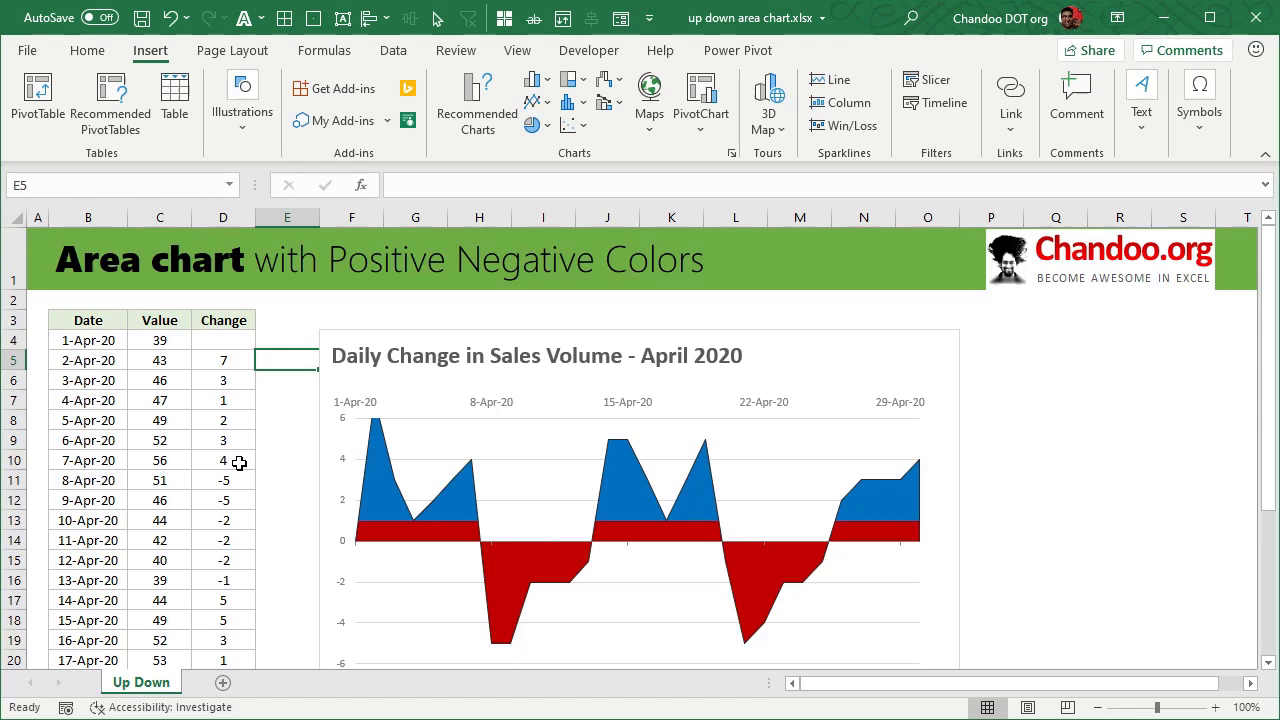
pyautogui.click(228, 363)
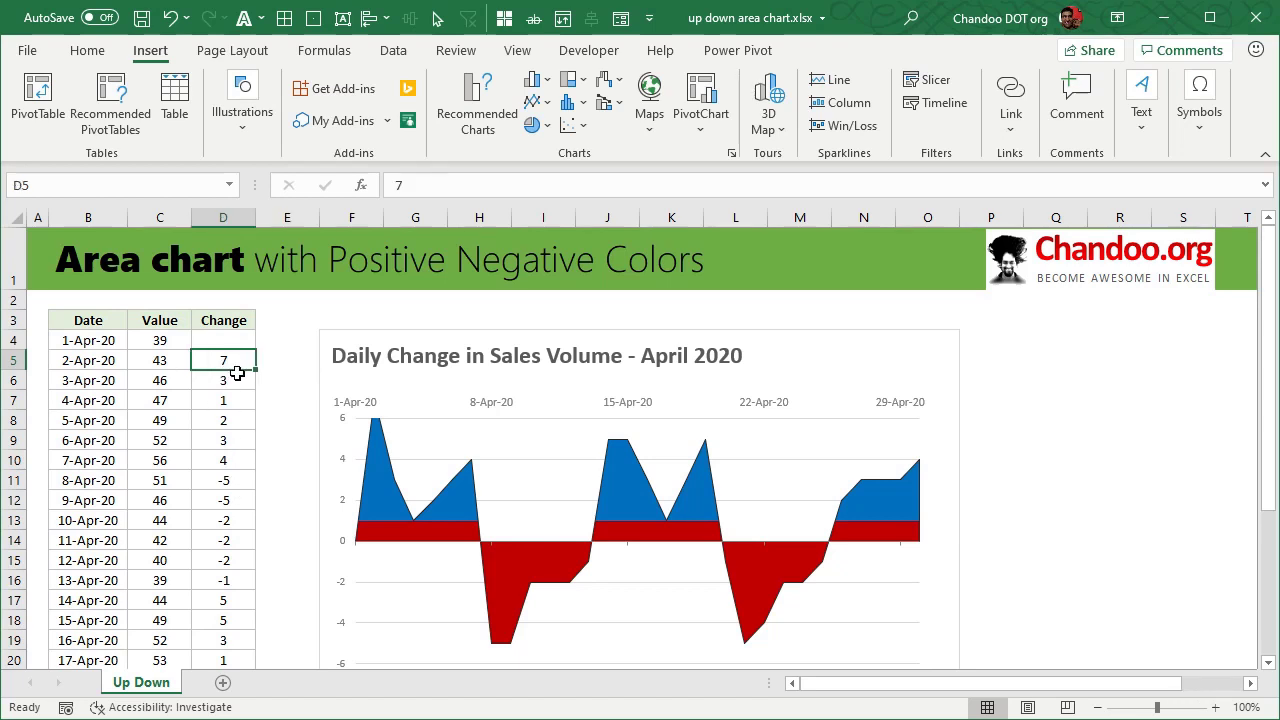
pyautogui.write('10')
pyautogui.press('Return')
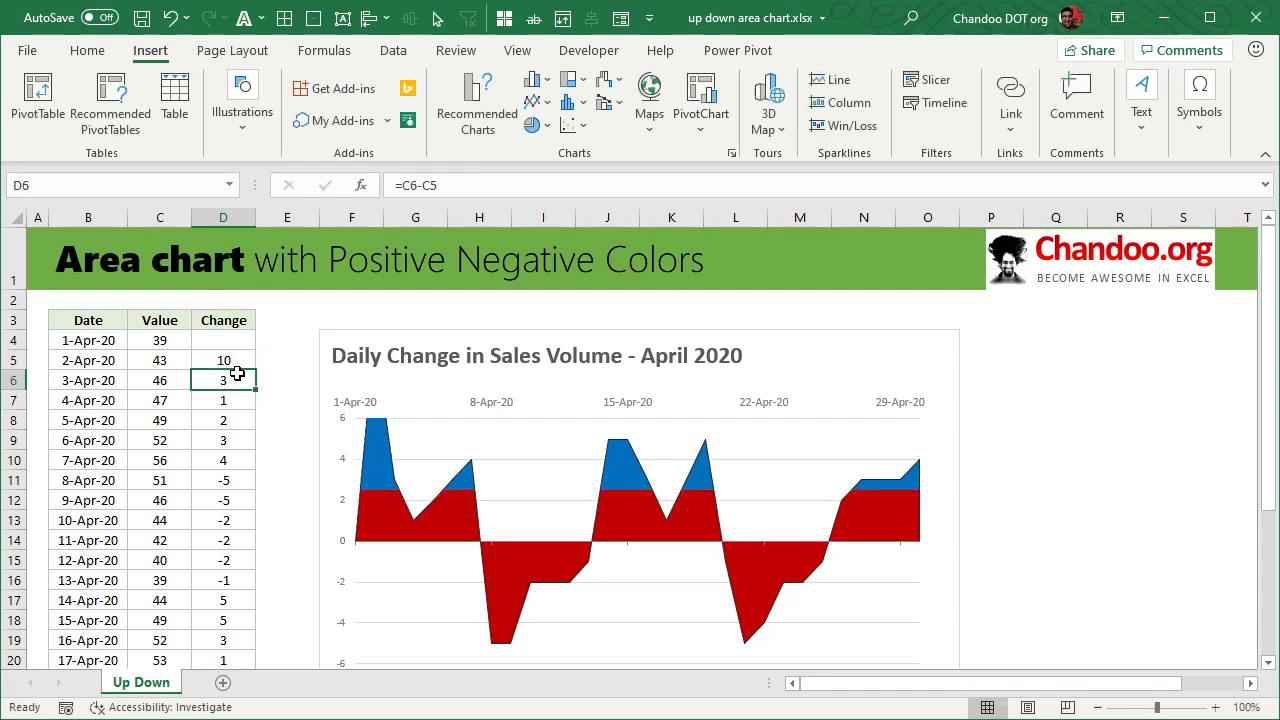
pyautogui.scroll(-1, 238, 340)
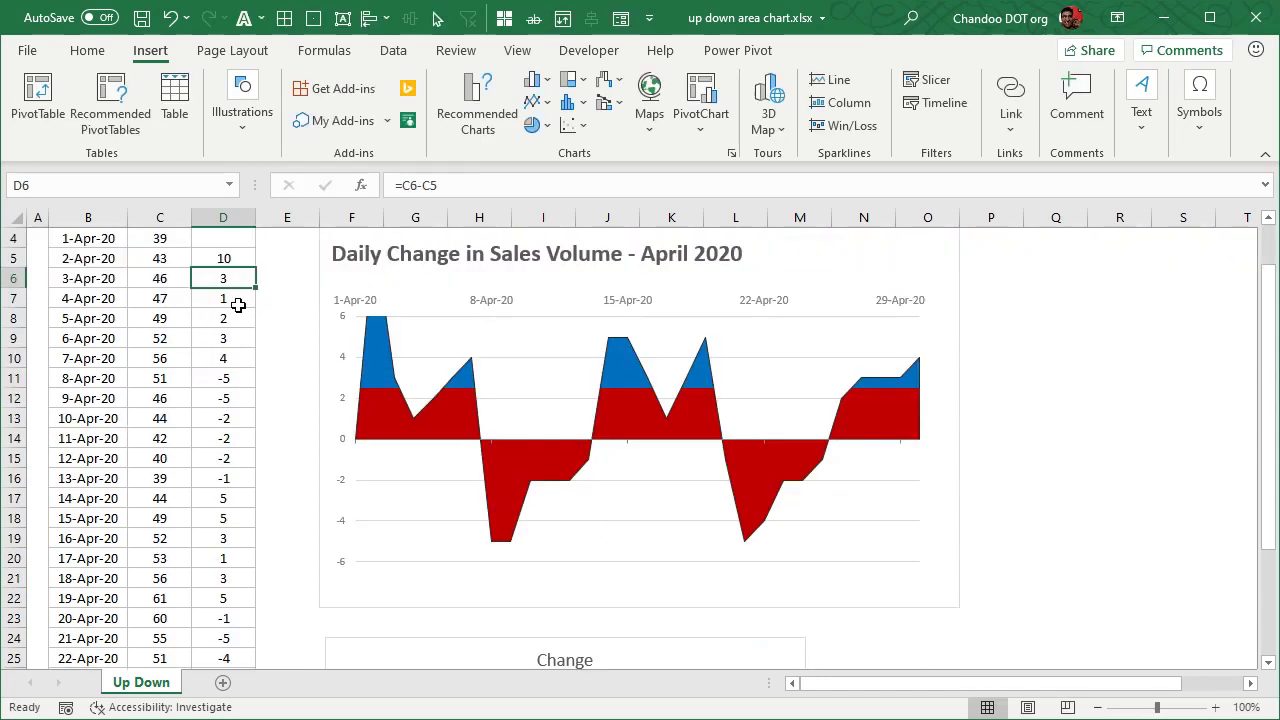
# Reset the vertical axis Minimum and Maximum bounds to automatic, giving a -6 to 12 range.
pyautogui.click(343, 347)
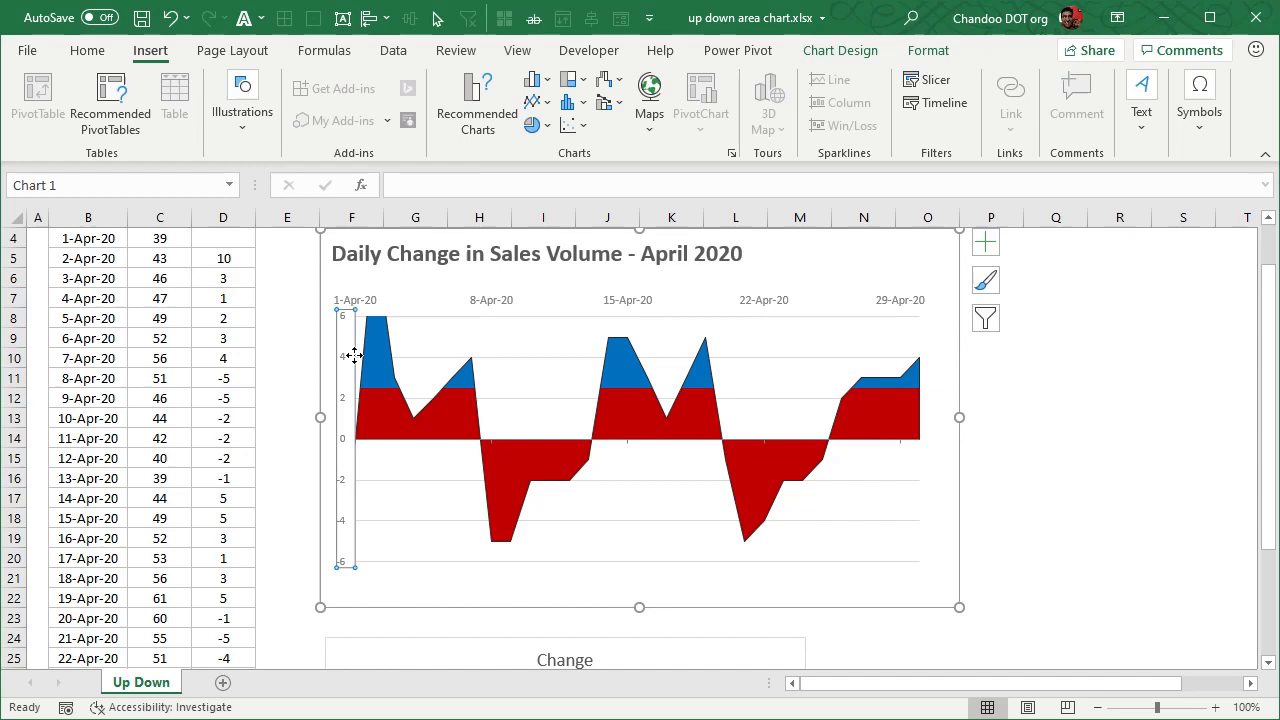
pyautogui.hotkey('ctrl', '1')
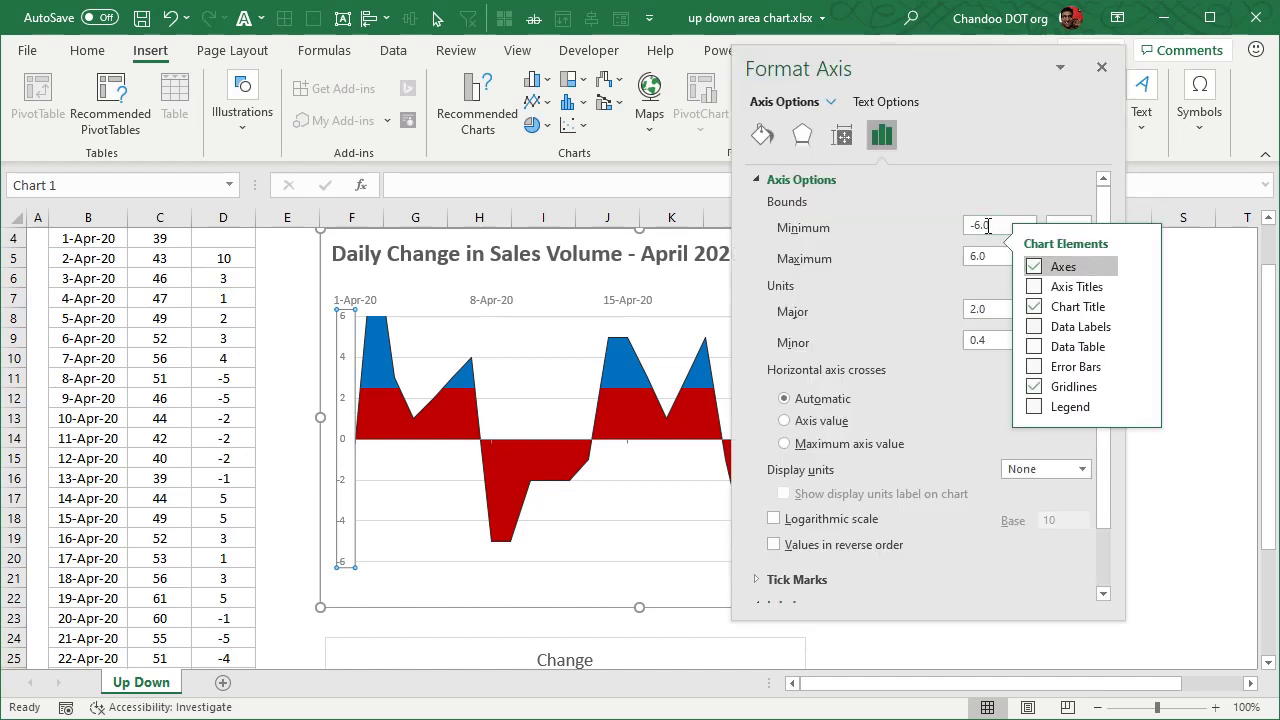
pyautogui.click(1068, 227)
pyautogui.click(1068, 258)
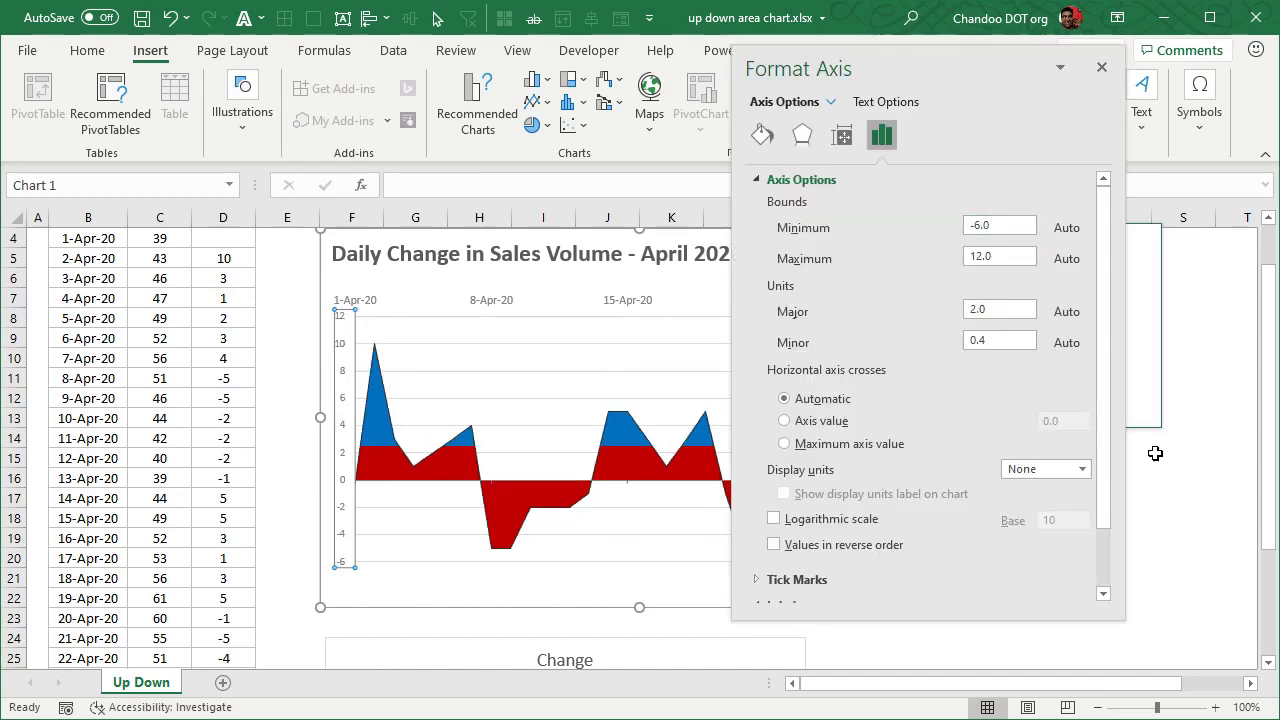
pyautogui.click(1167, 489)
pyautogui.click(1102, 67)
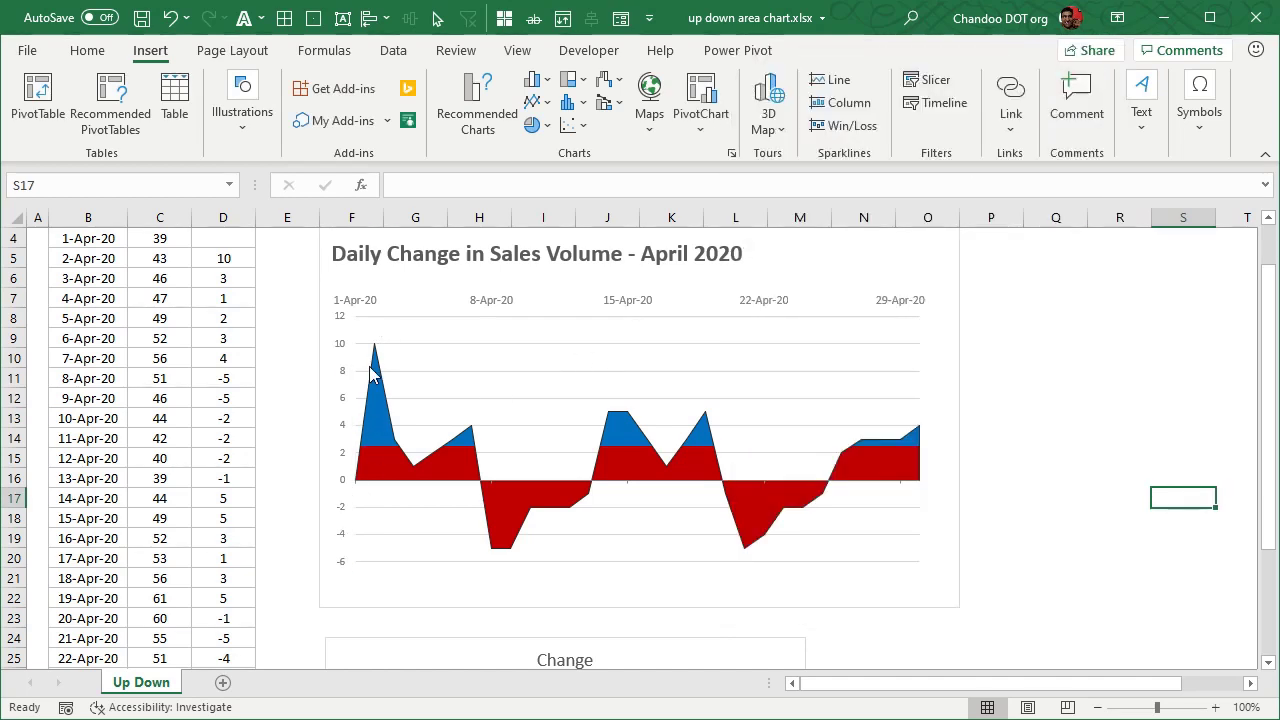
pyautogui.scroll(1, 413, 467)
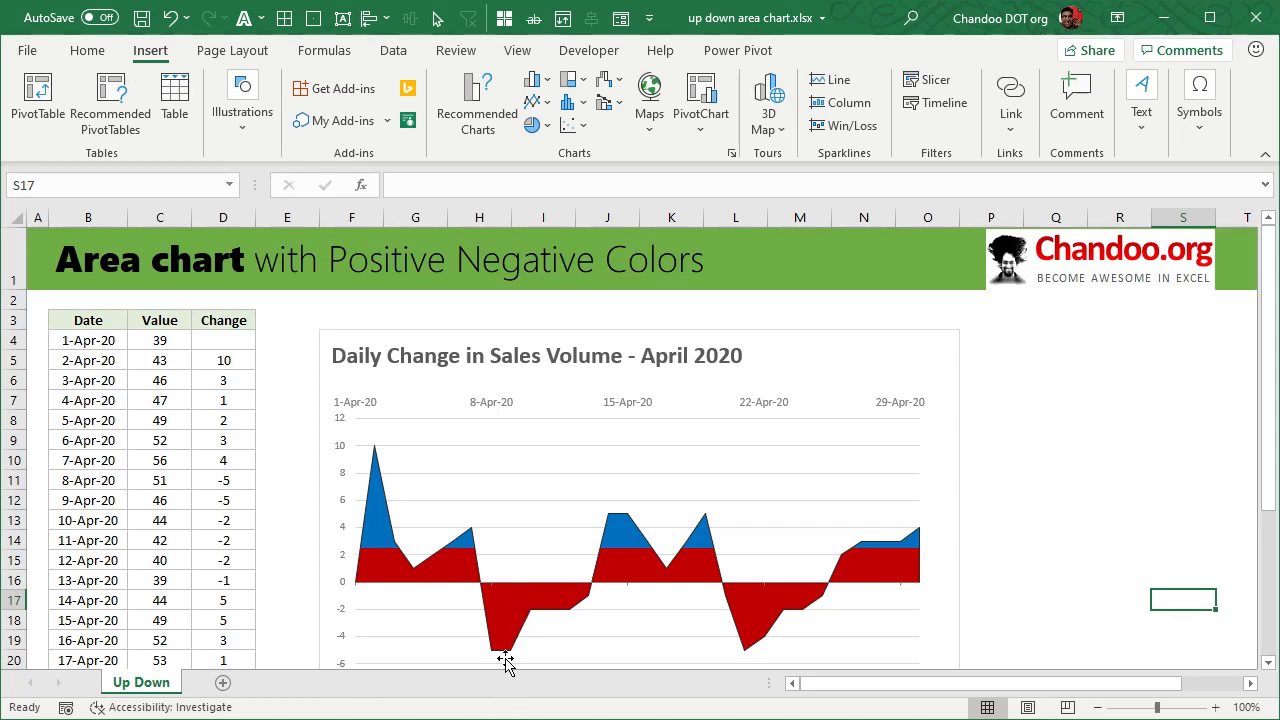
# Drag the Change series' middle red gradient stop to about 66% so blue reaches zero.
pyautogui.click(388, 512)
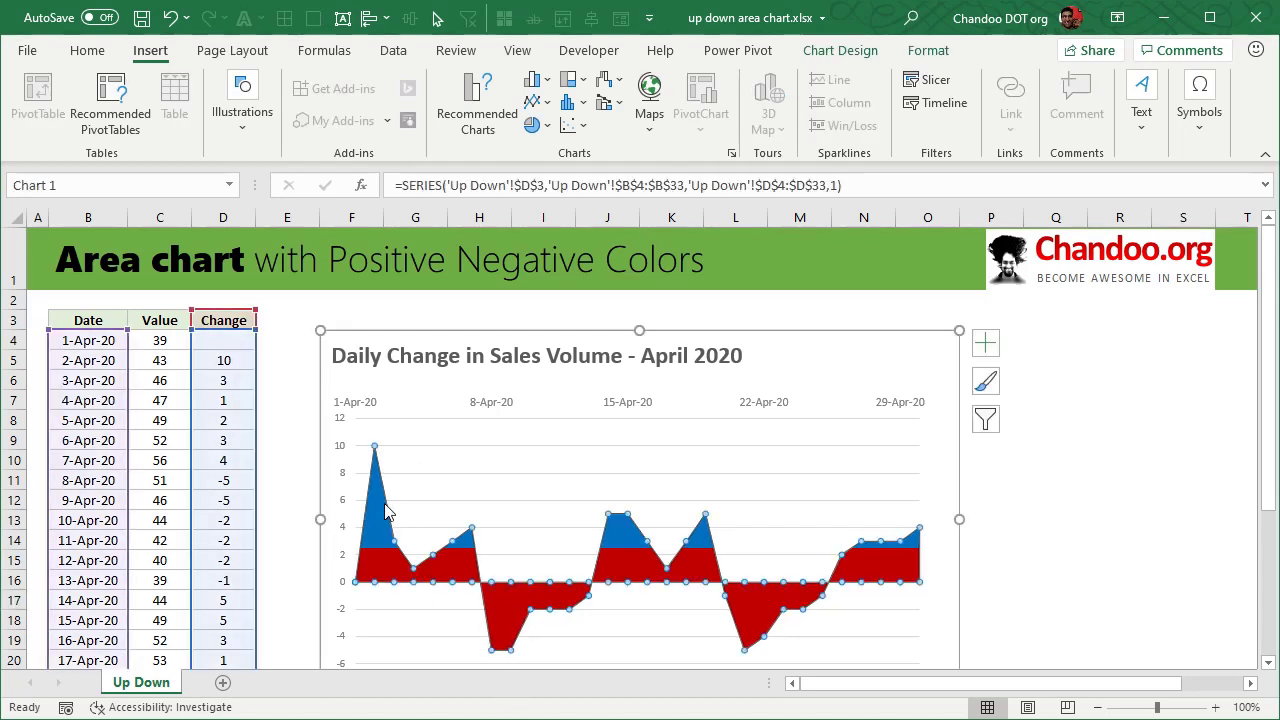
pyautogui.hotkey('ctrl', '1')
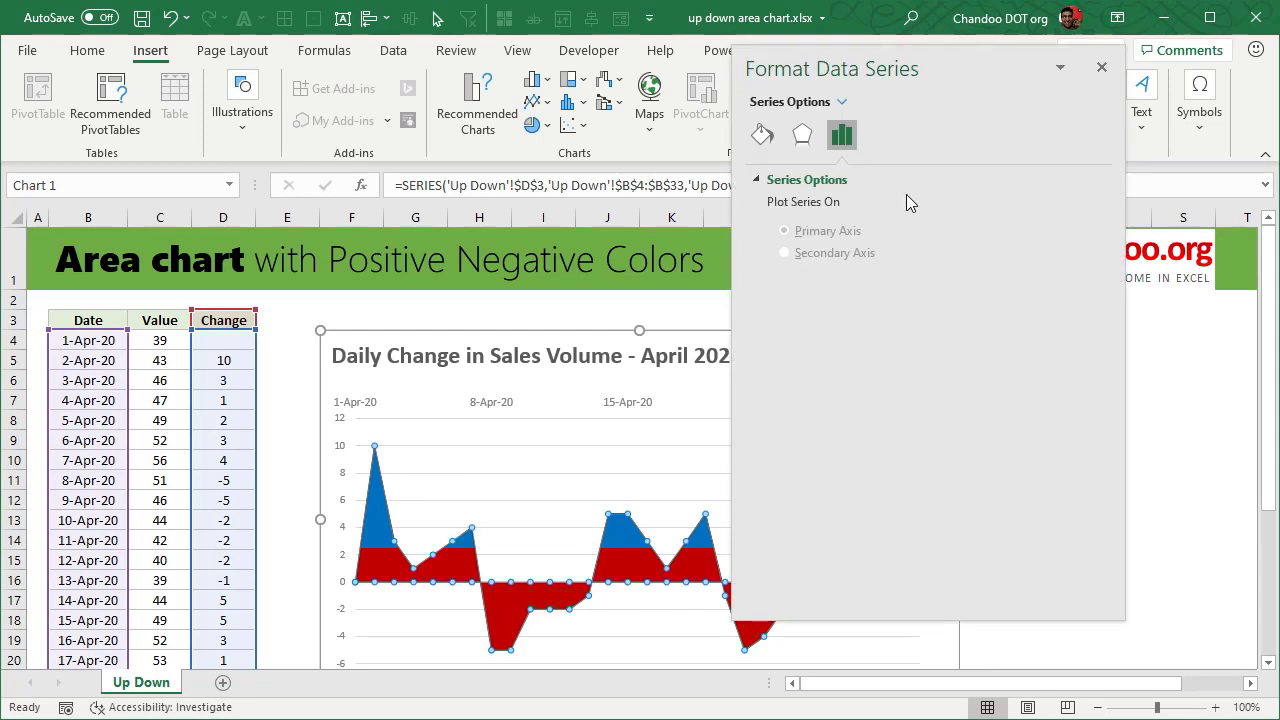
pyautogui.click(760, 135)
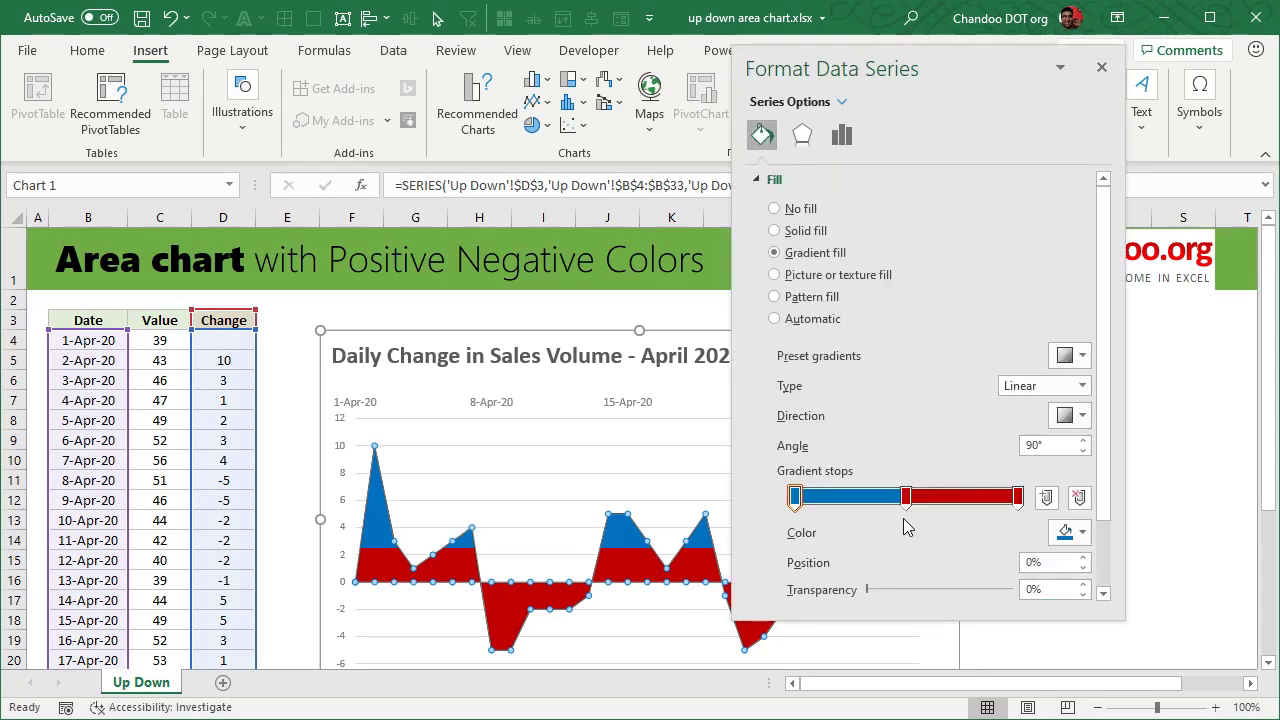
pyautogui.moveTo(922, 497); pyautogui.dragTo(945, 508)
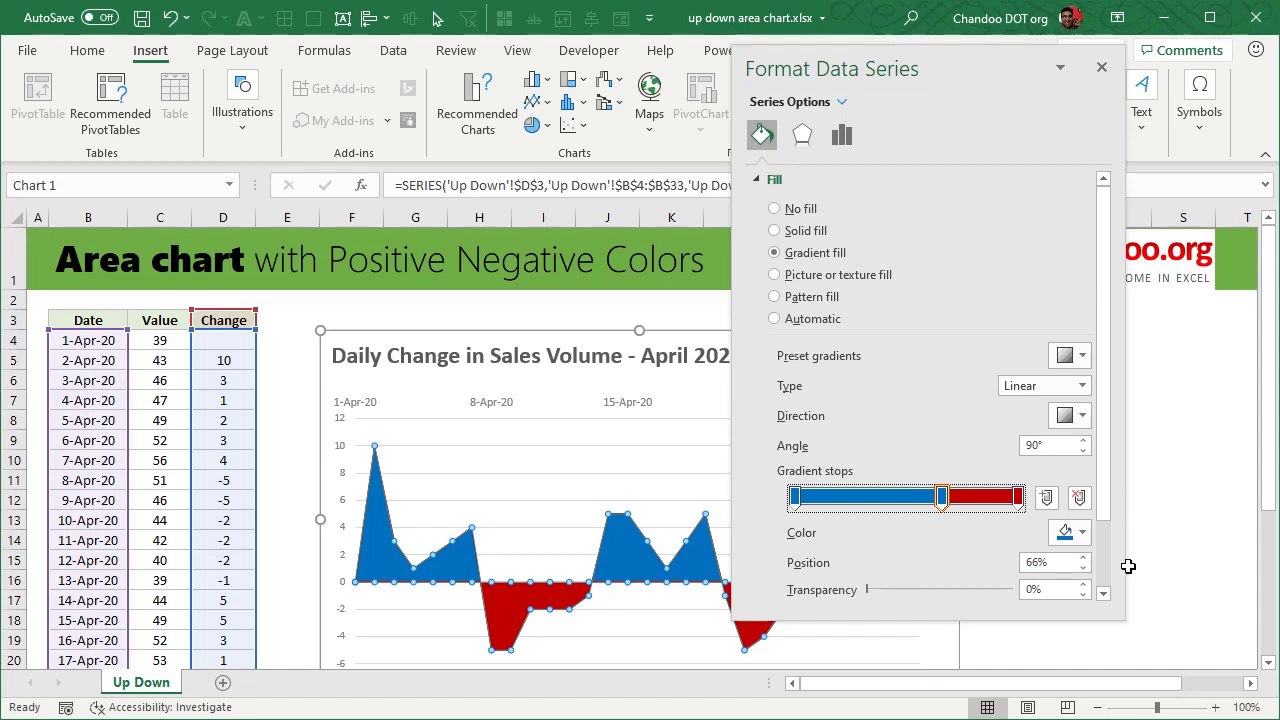
pyautogui.click(1163, 561)
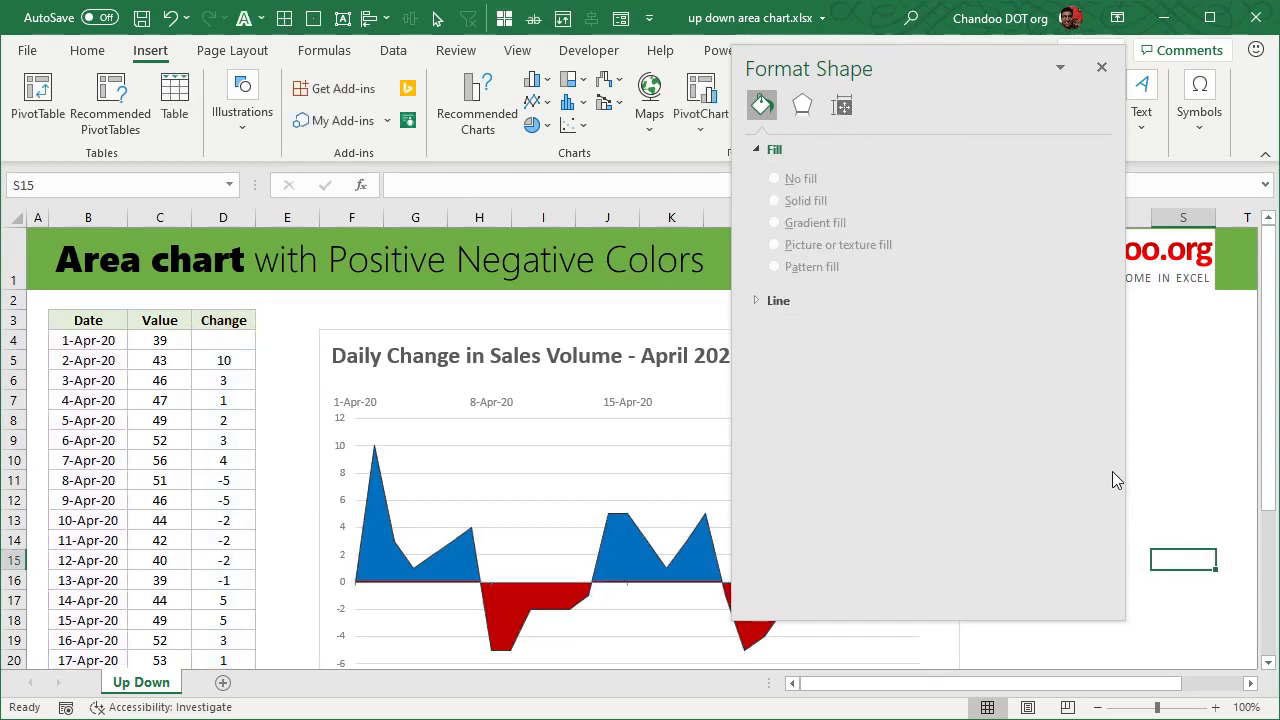
pyautogui.click(284, 540)
pyautogui.click(1101, 68)
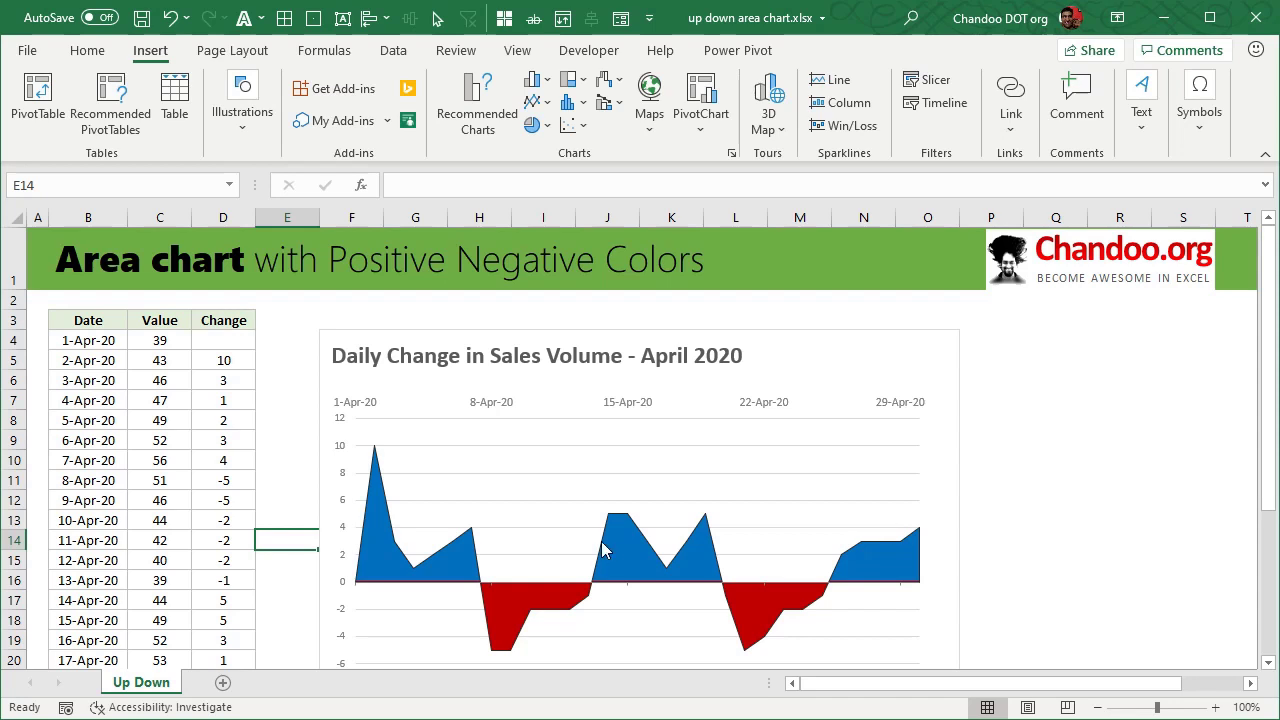
# Nudge the middle red gradient stop from 66% to 68% for a clean split at zero.
pyautogui.click(645, 580)
pyautogui.doubleClick(645, 580)
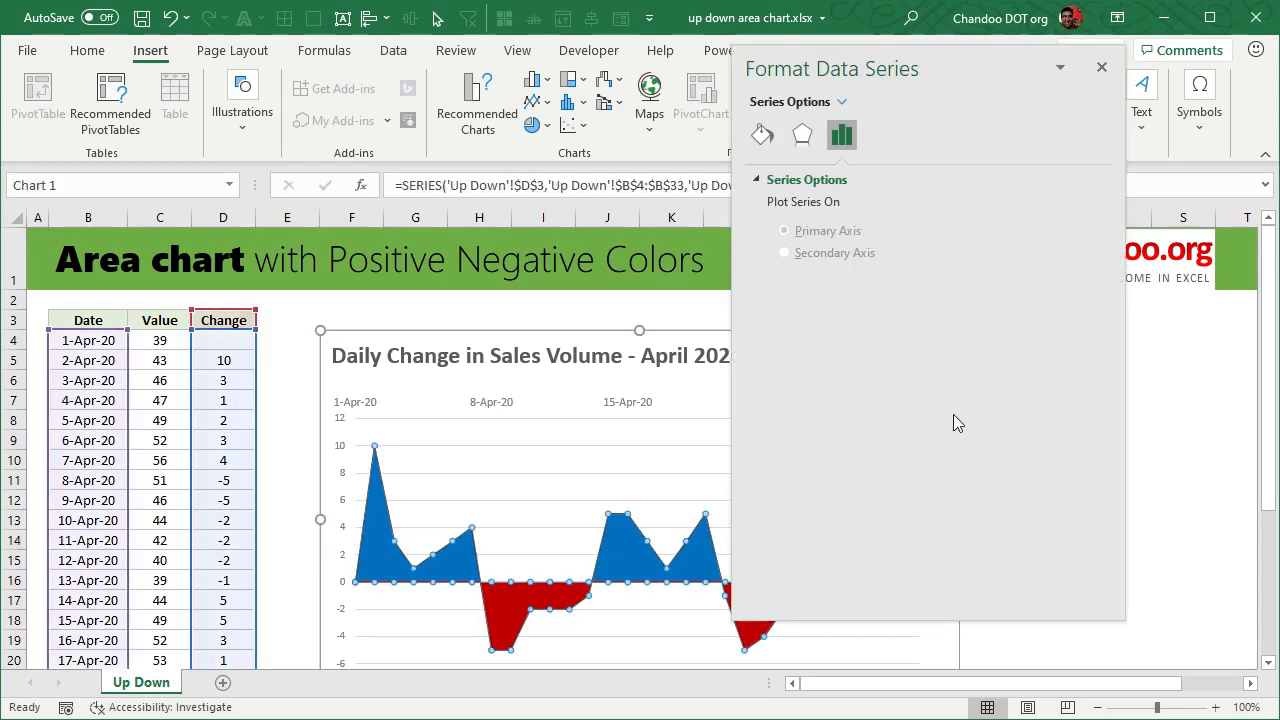
pyautogui.click(762, 134)
pyautogui.click(944, 503)
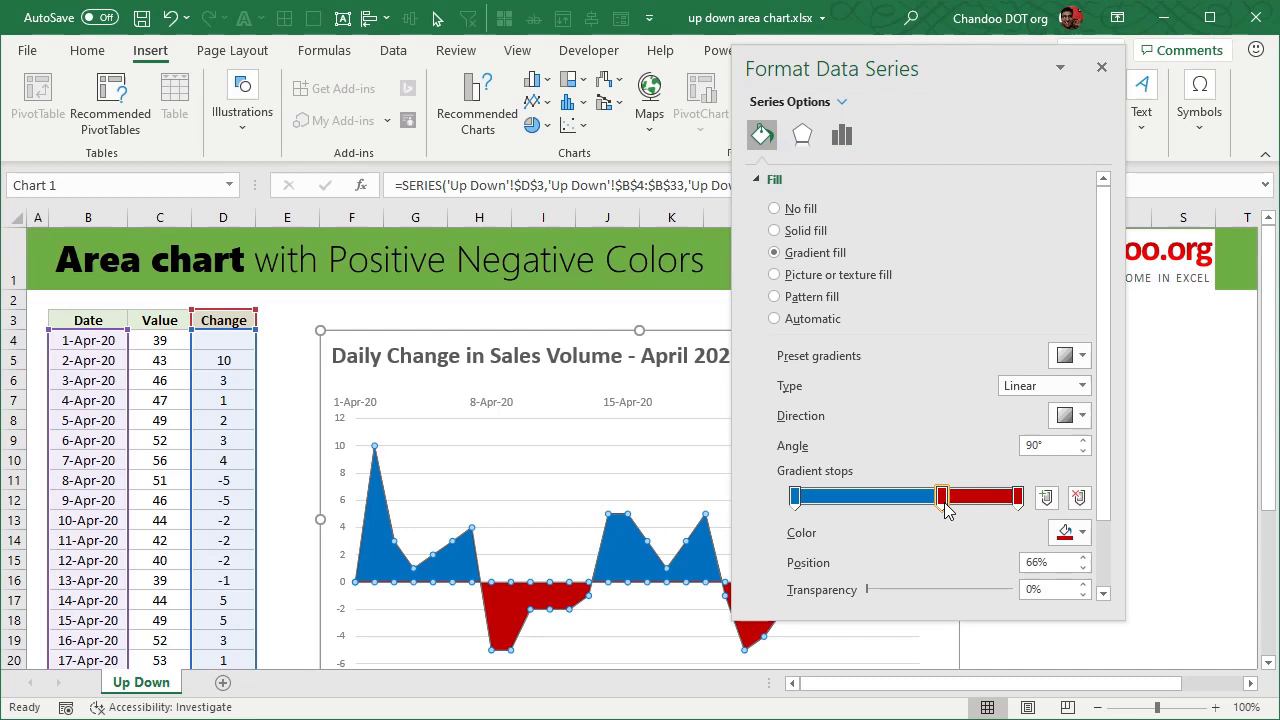
pyautogui.moveTo(944, 508); pyautogui.dragTo(949, 508)
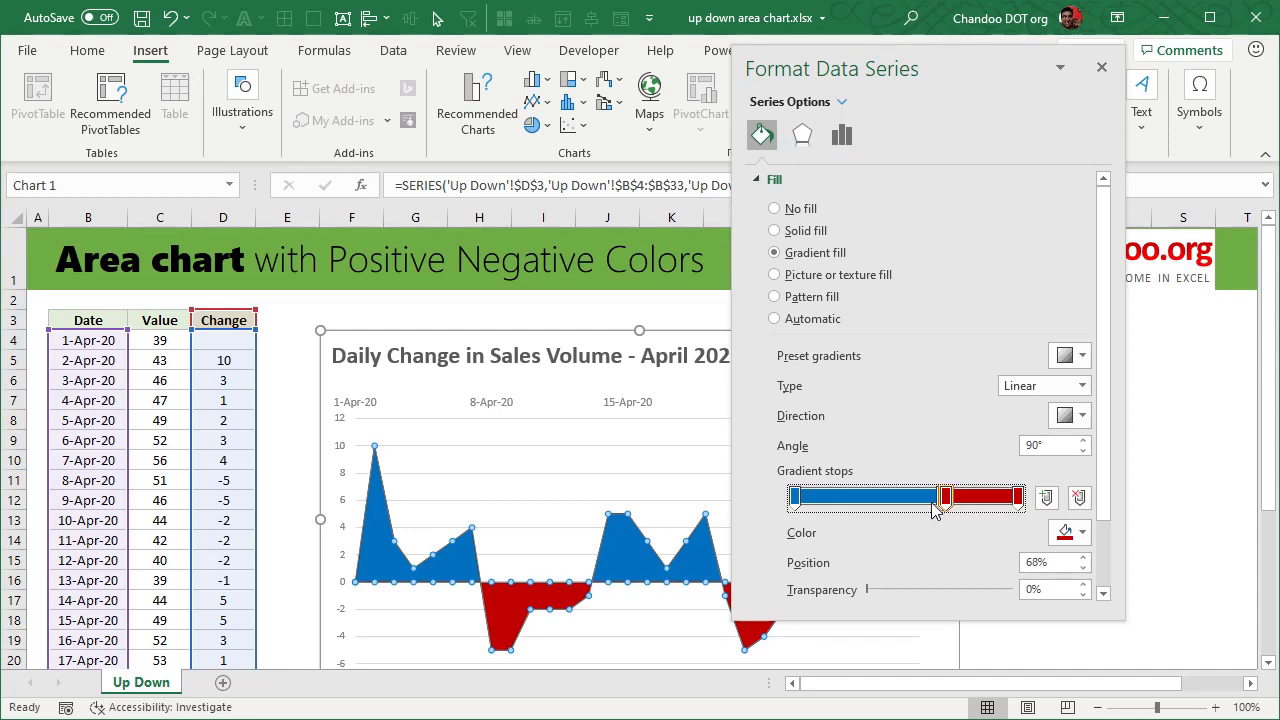
pyautogui.click(1156, 540)
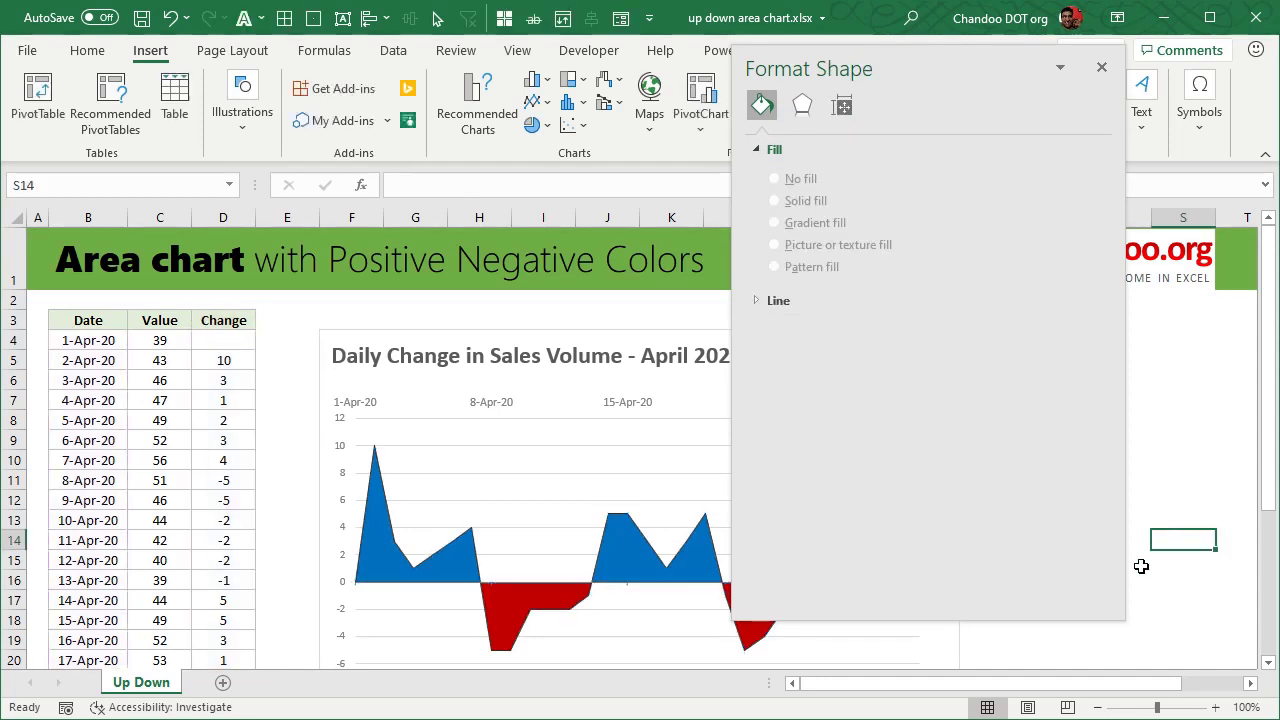
pyautogui.click(1101, 67)
pyautogui.scroll(-4, 1100, 546)
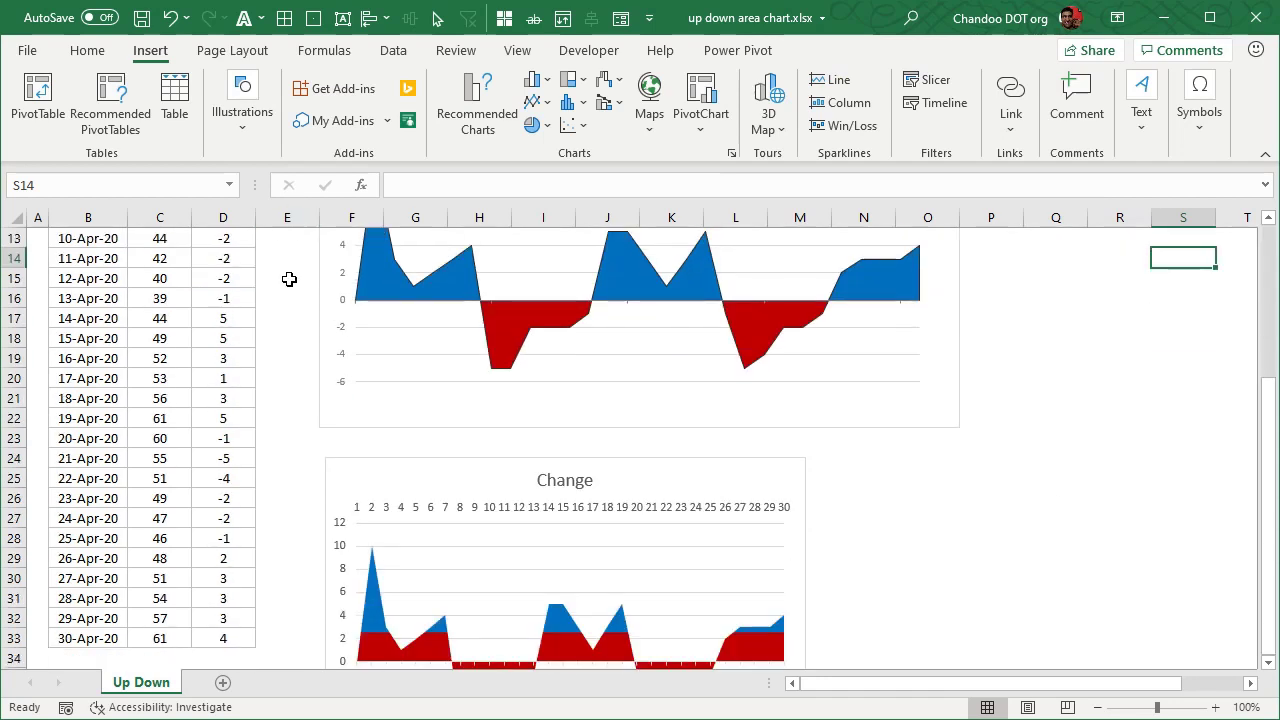
pyautogui.scroll(2, 708, 317)
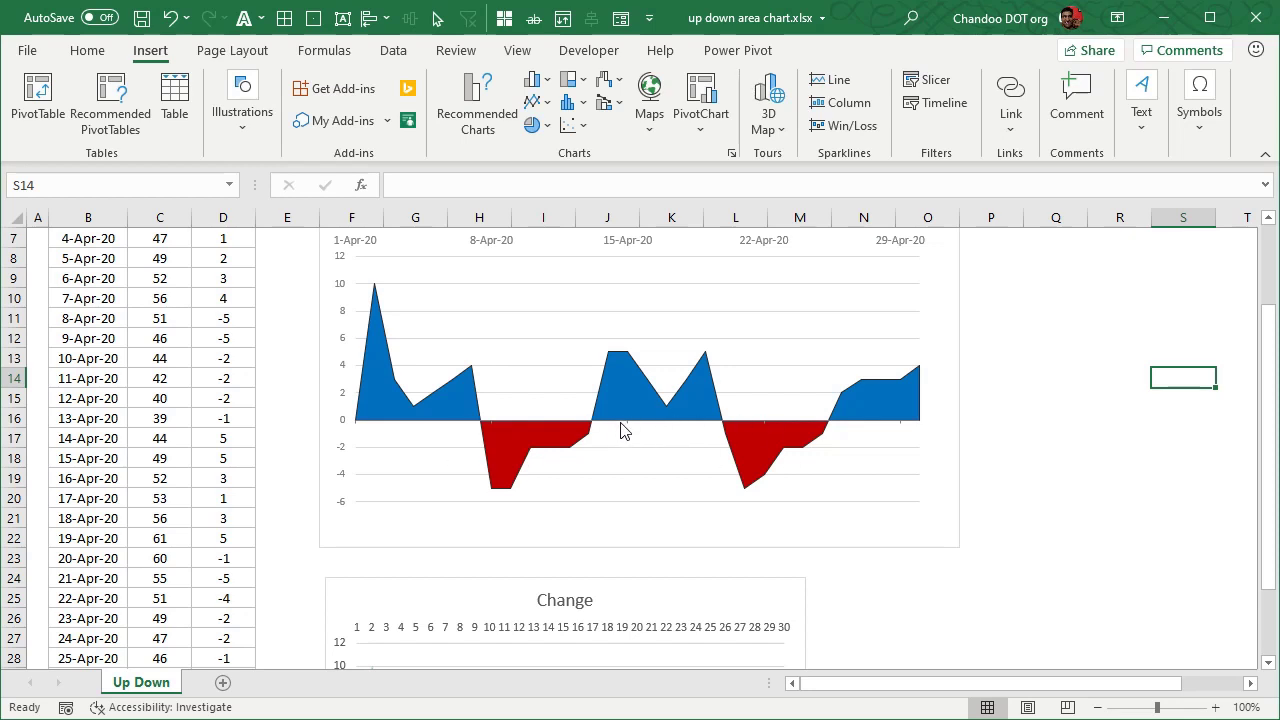
pyautogui.scroll(1, 993, 541)
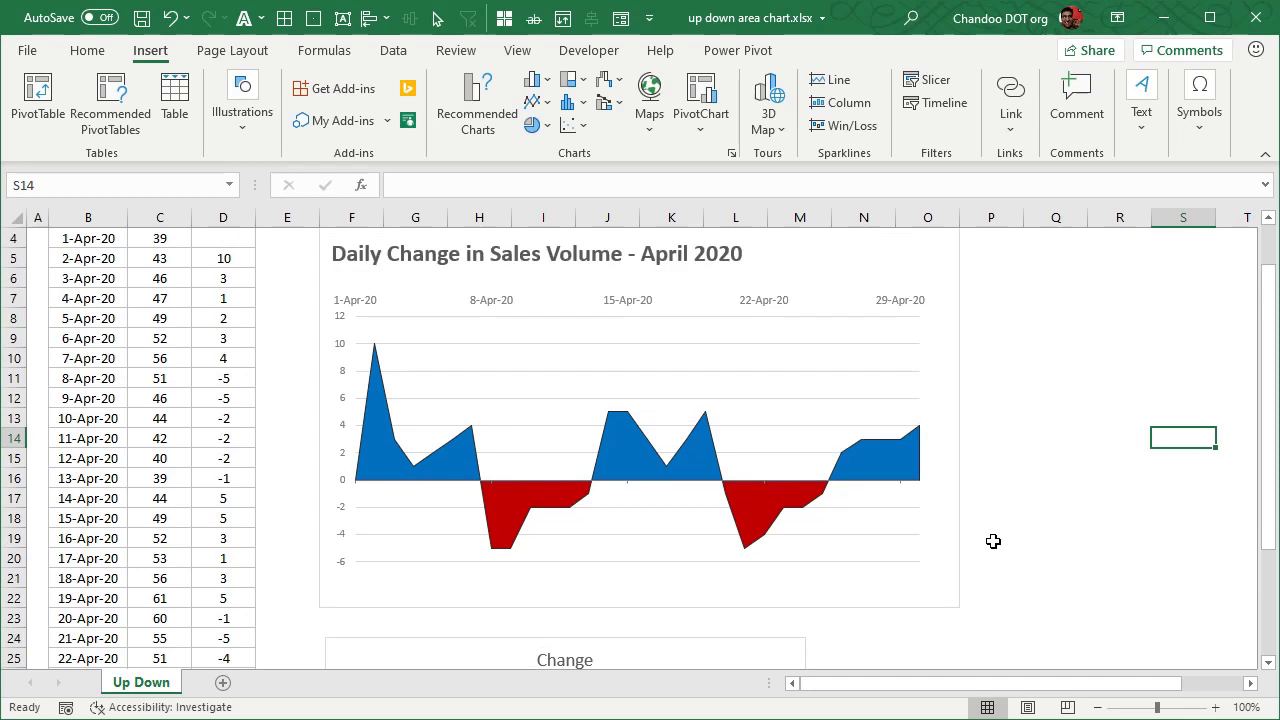
pyautogui.scroll(1, 993, 541)
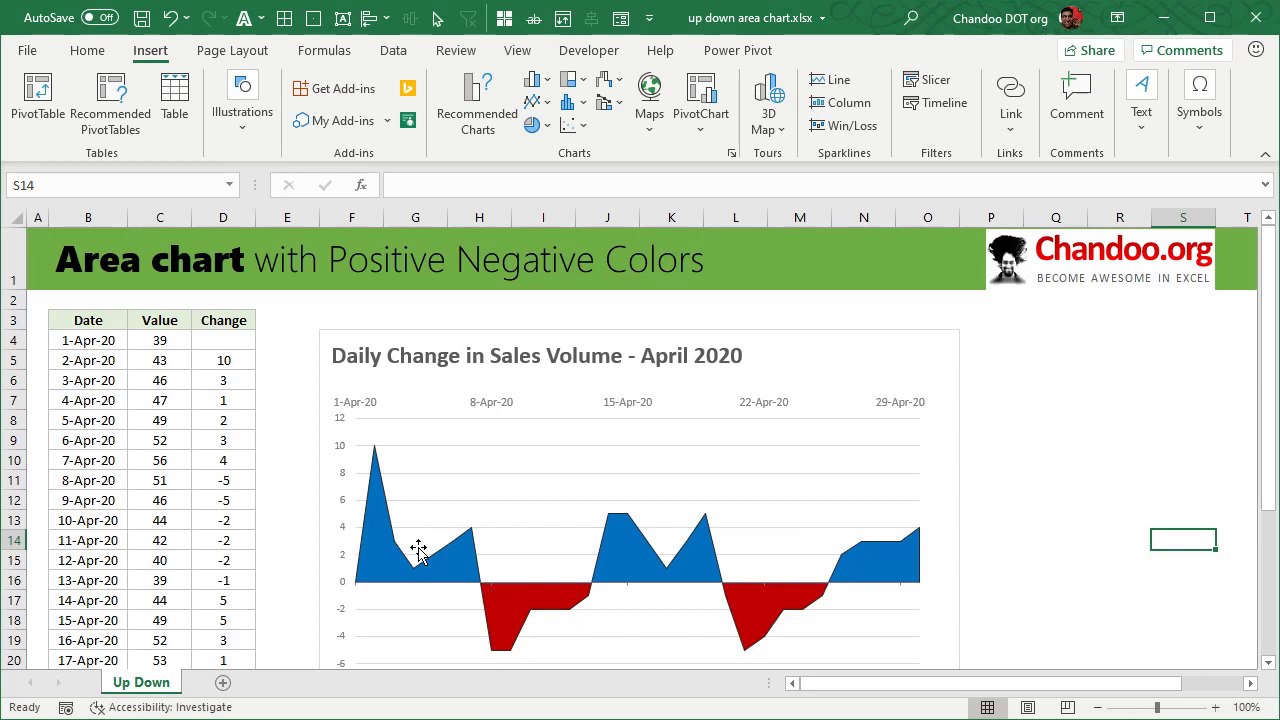
pyautogui.scroll(-6, 1060, 571)
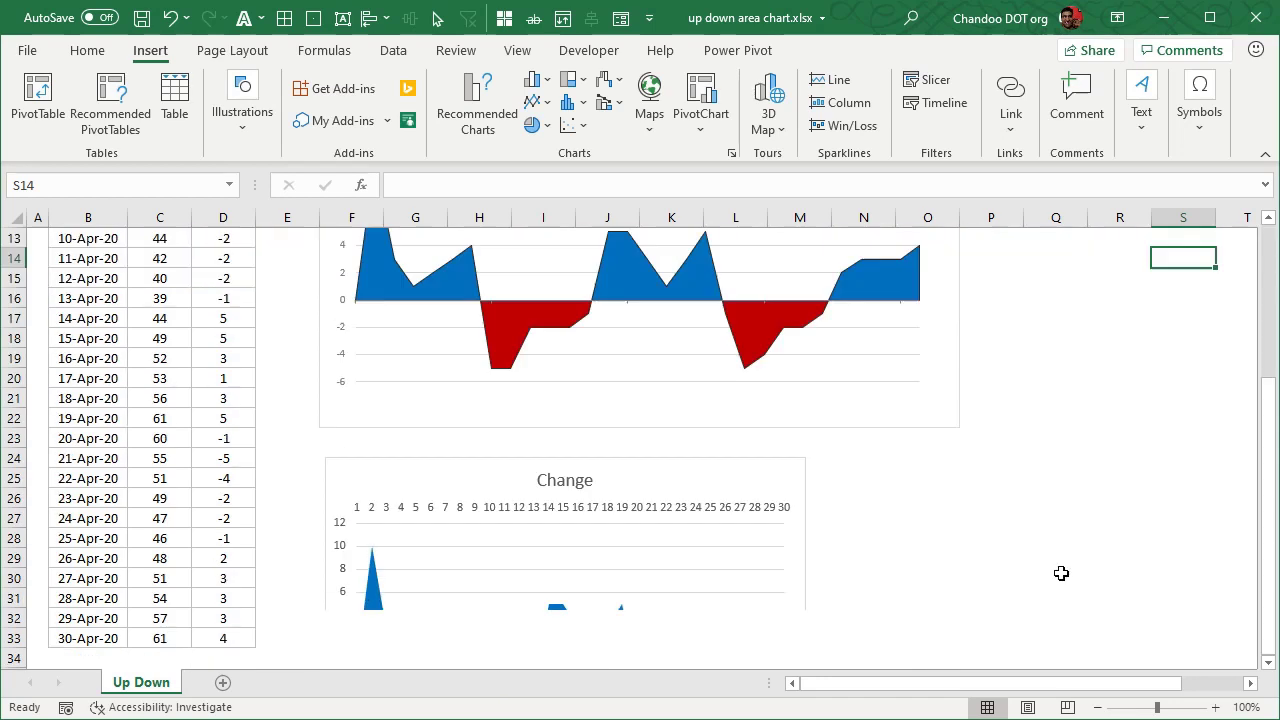
pyautogui.scroll(3, 1061, 572)
pyautogui.scroll(3, 1061, 572)
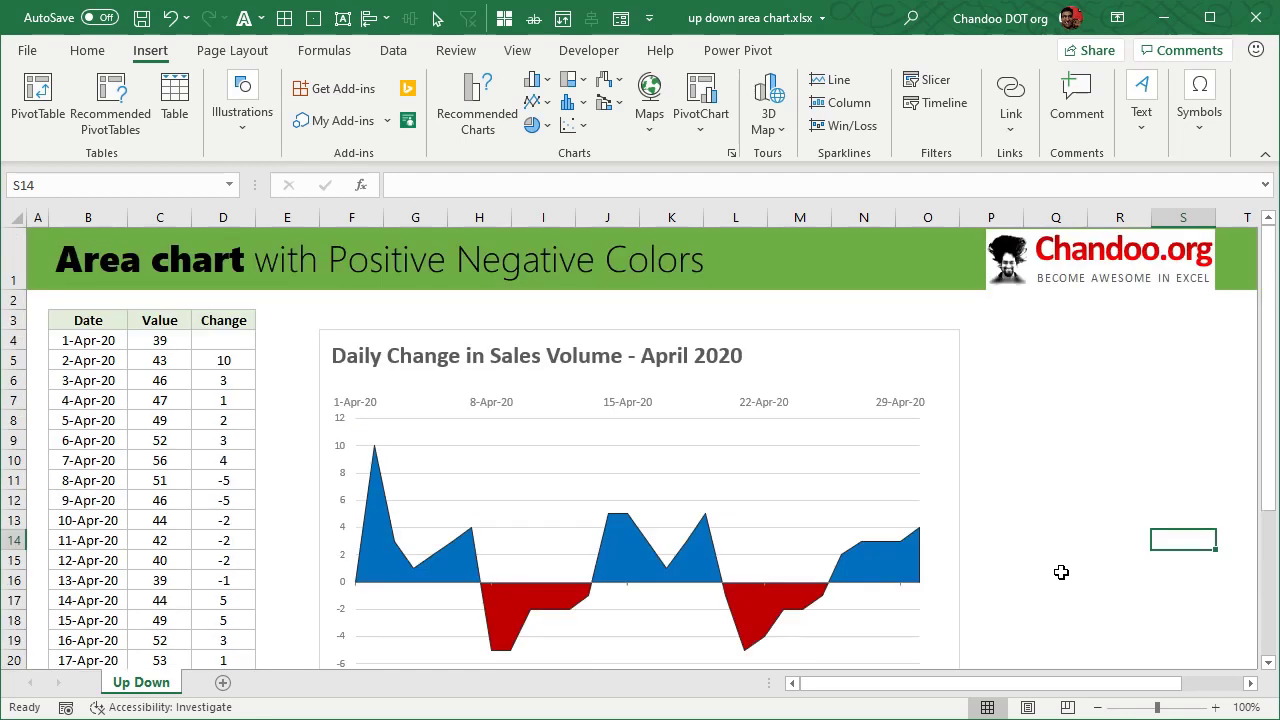
pyautogui.scroll(-7, 1061, 572)
pyautogui.scroll(7, 1061, 572)
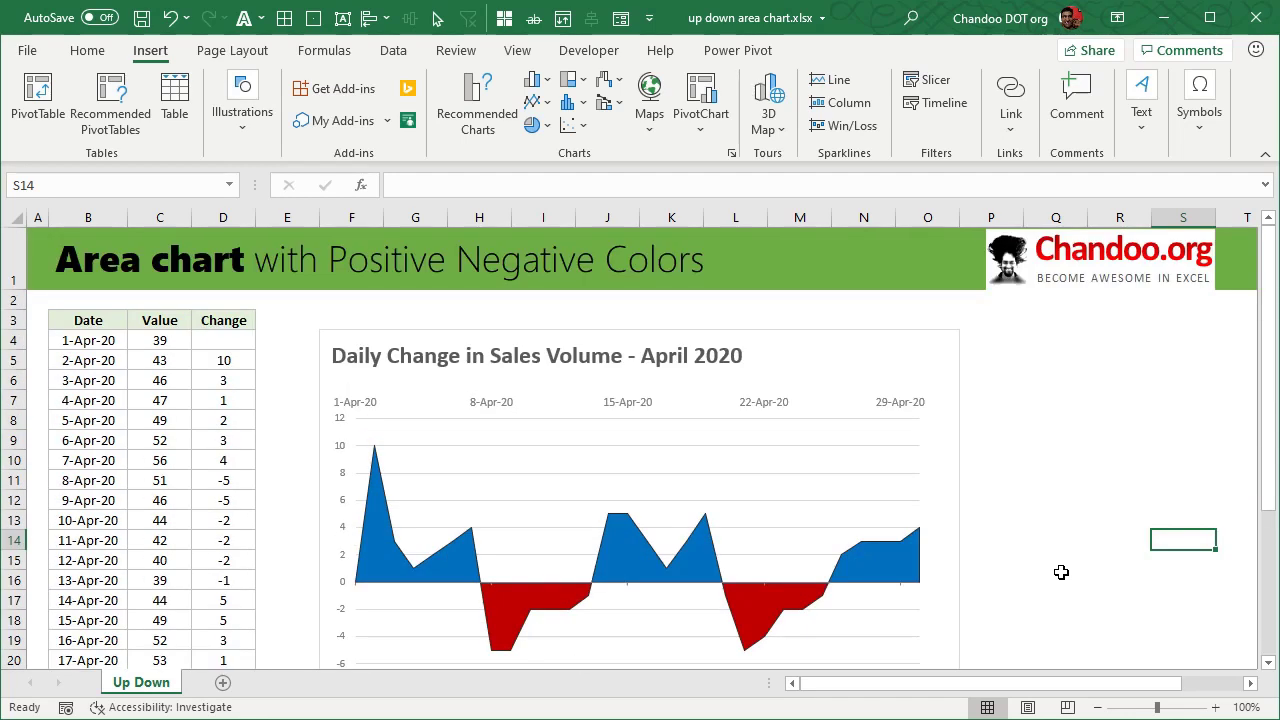